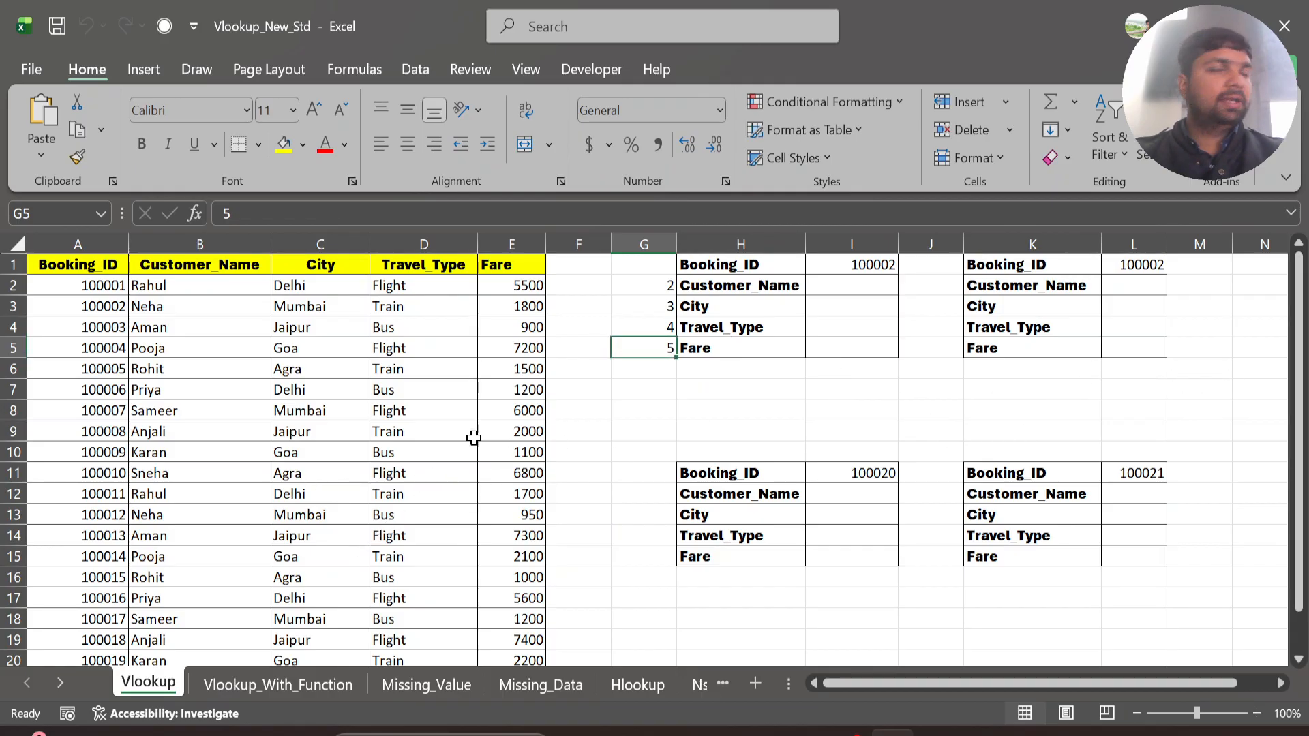
pyautogui.click(619, 411)
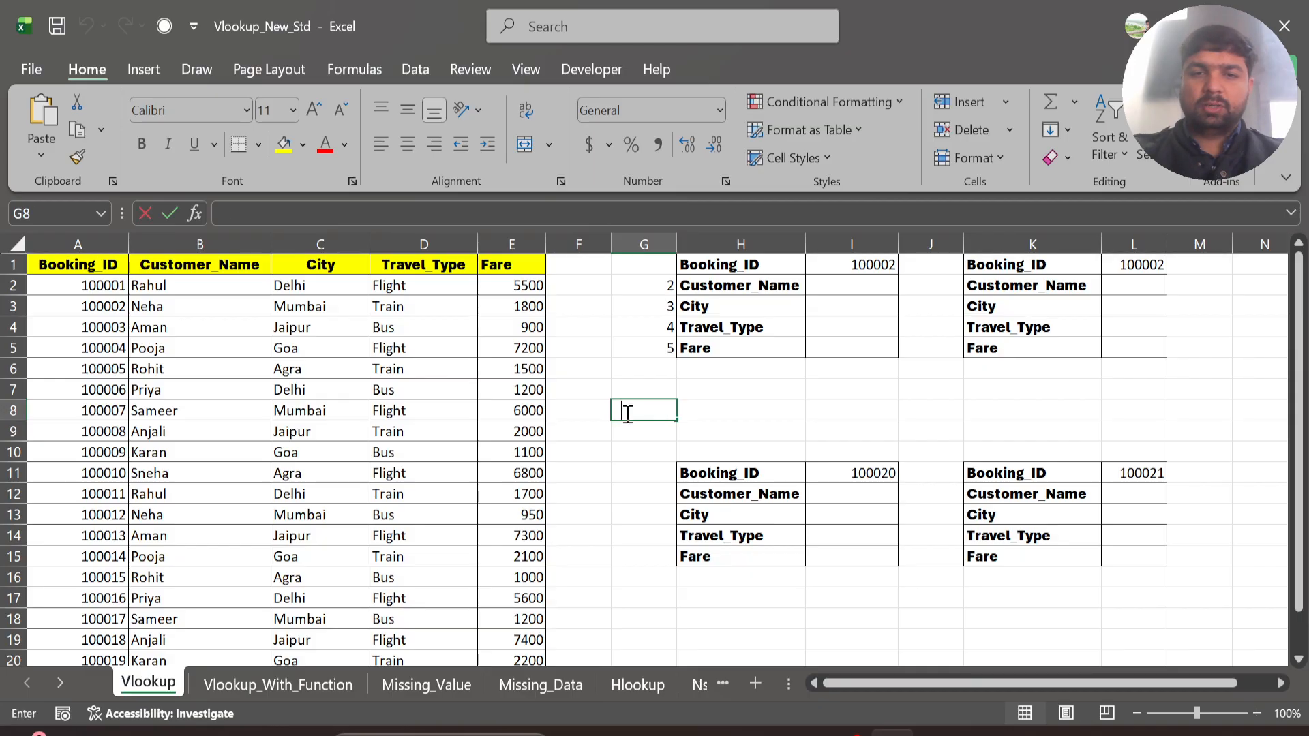
pyautogui.write('=vl')
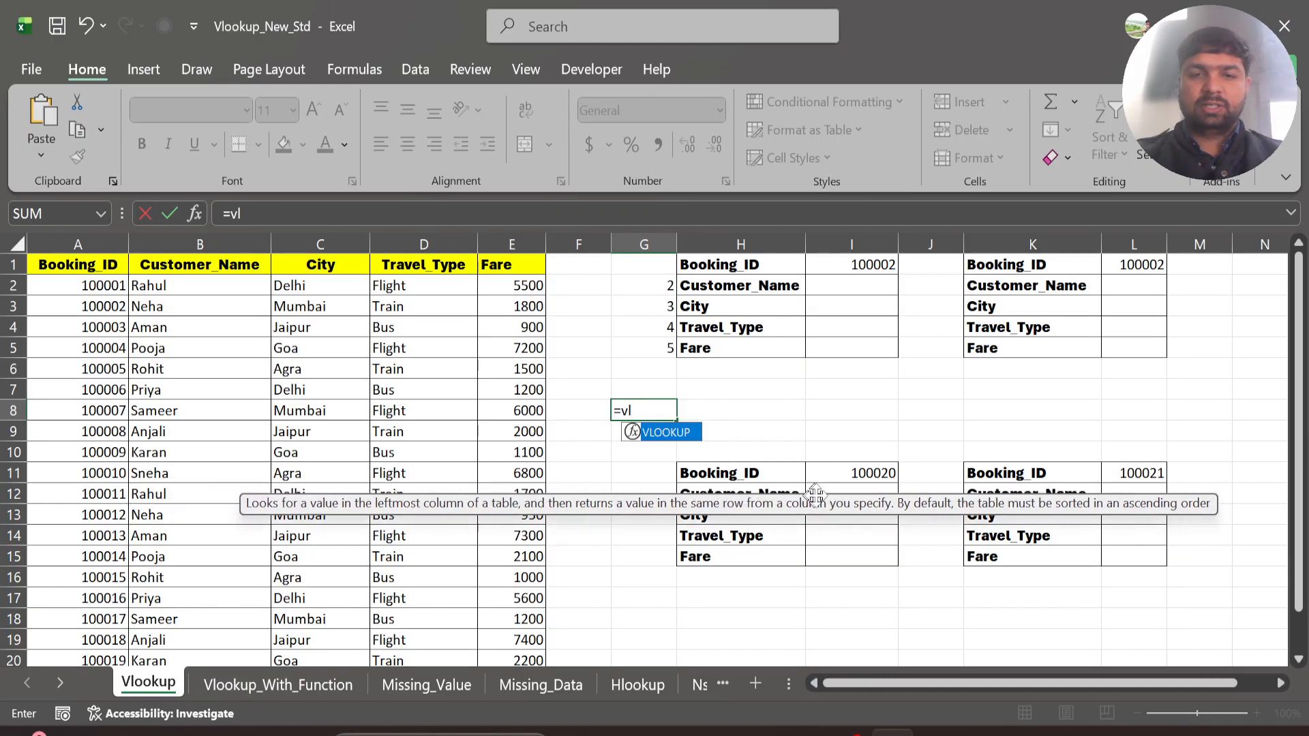
pyautogui.press('Escape')
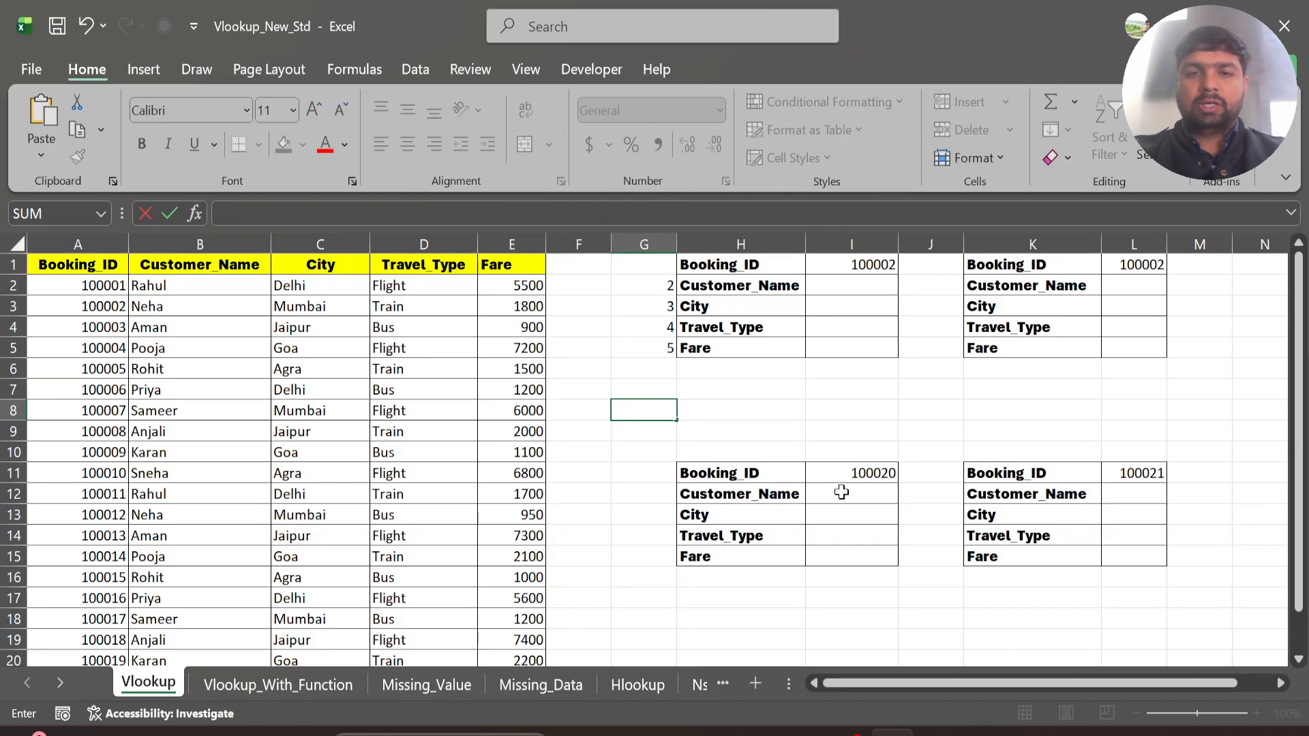
pyautogui.click(597, 357)
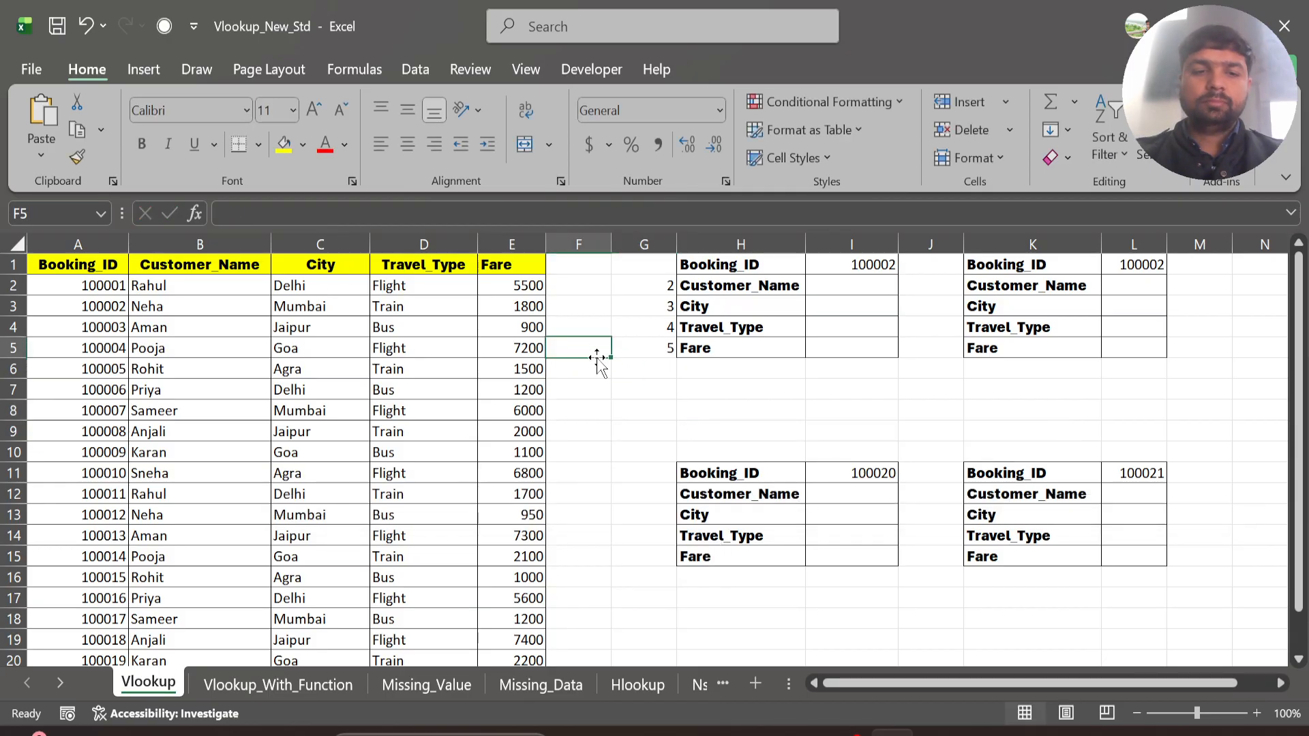
pyautogui.click(640, 390)
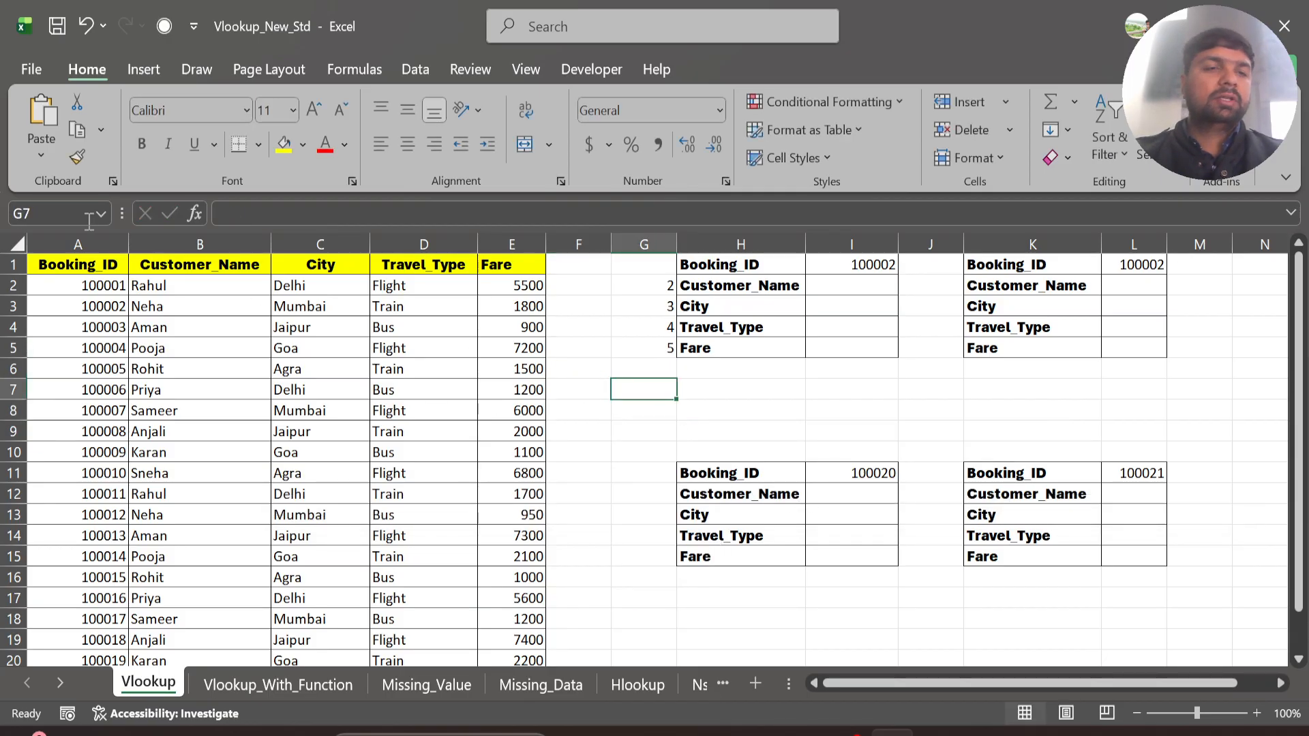
# Step: Examine the booking table's columns and records, from Booking_ID across to City, Travel_Type and Fare, down to its last rows
pyautogui.click(81, 293)
pyautogui.press('Down')
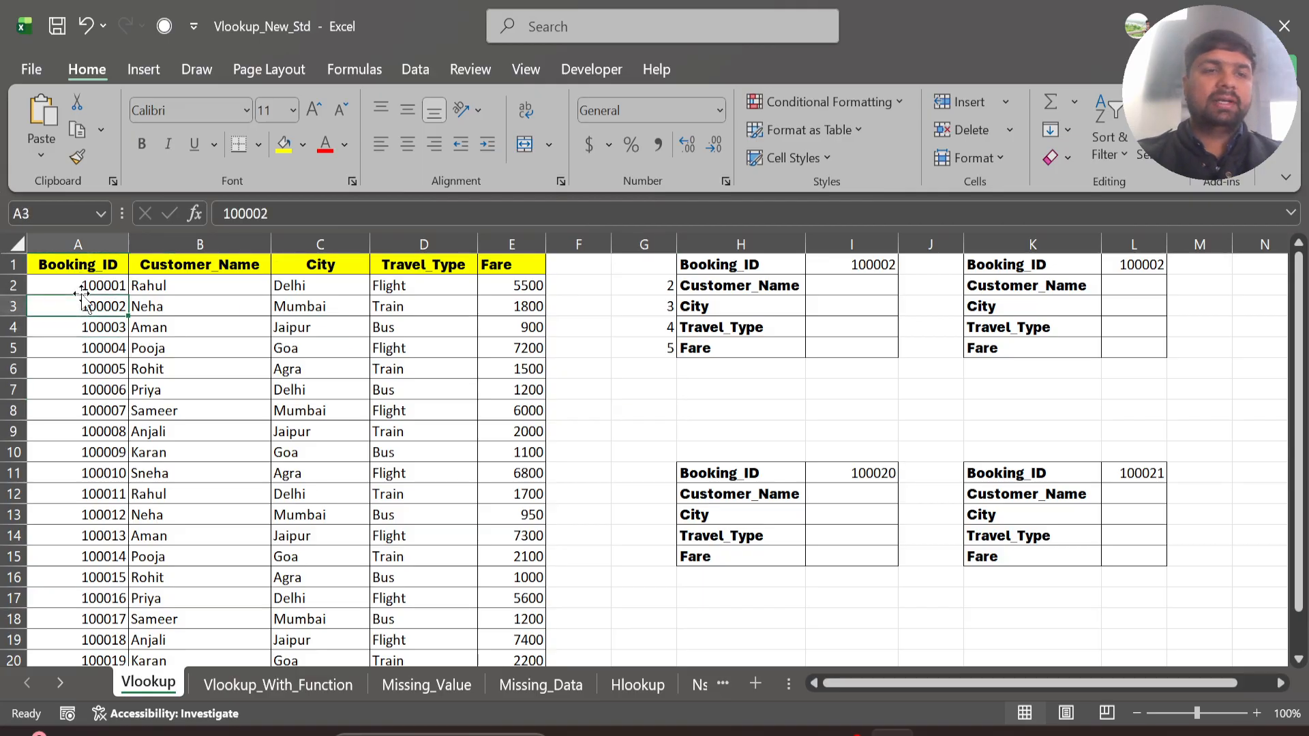
pyautogui.press('Right')
pyautogui.press('Right')
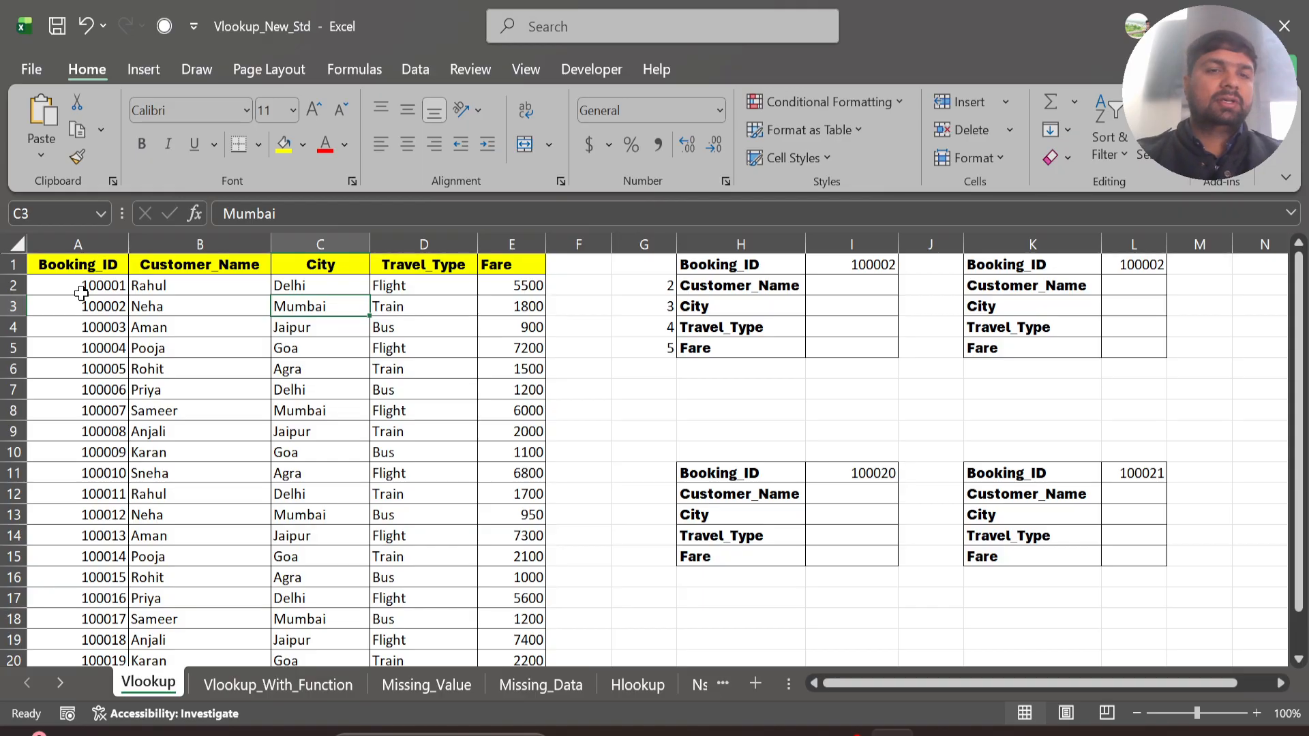
pyautogui.click(337, 270)
pyautogui.click(416, 270)
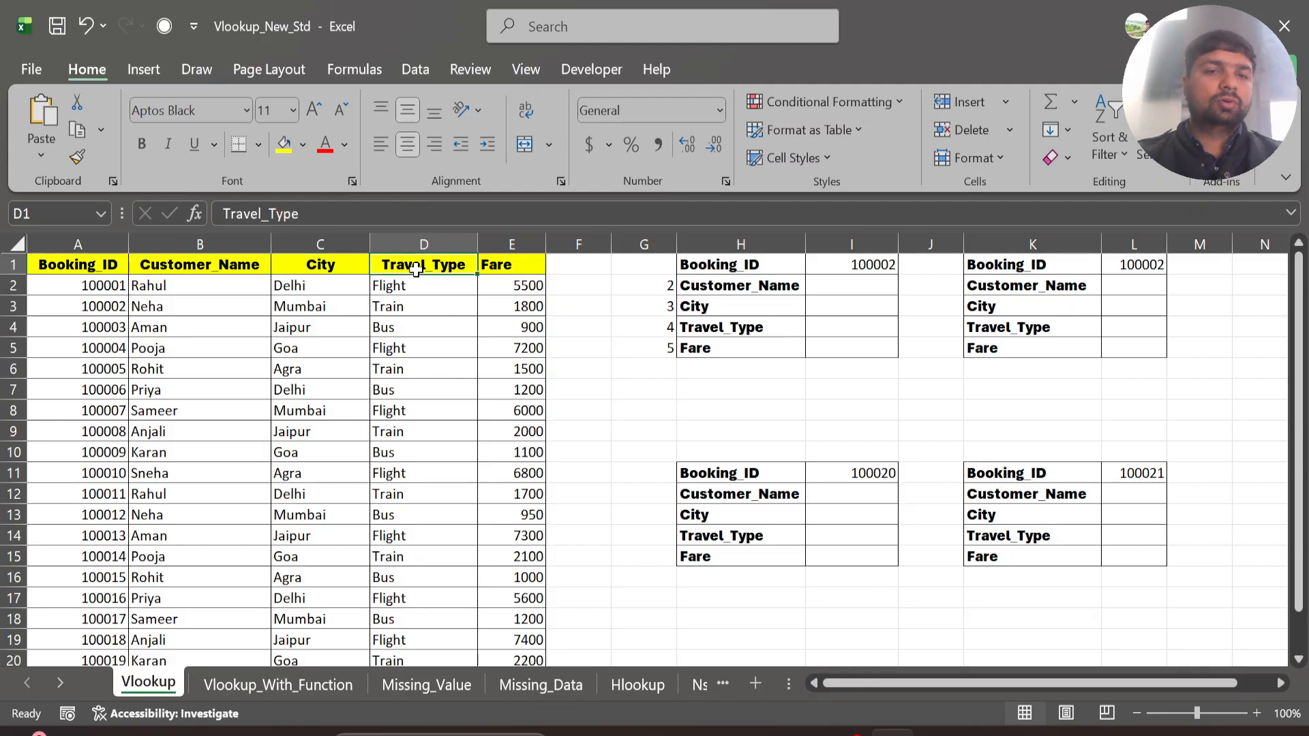
pyautogui.click(498, 270)
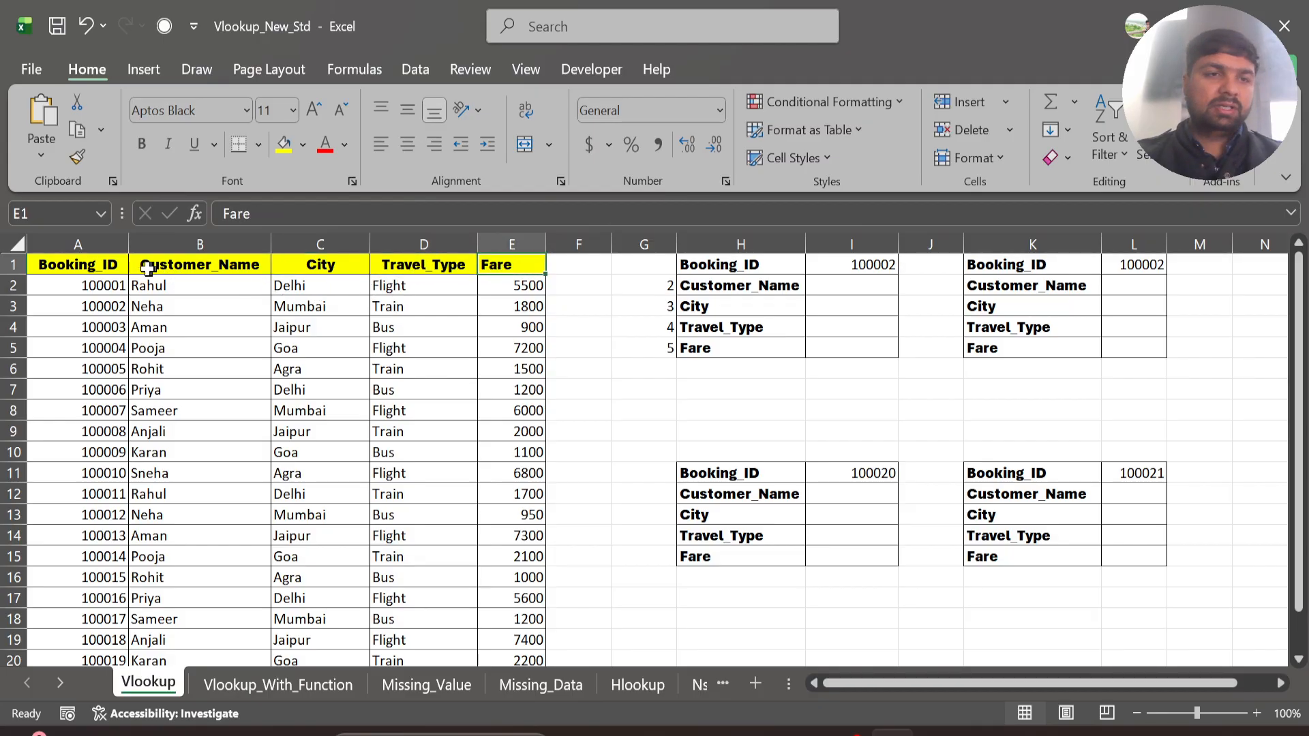
pyautogui.scroll(-1, 281, 467)
pyautogui.scroll(-3, 280, 467)
pyautogui.scroll(4, 281, 467)
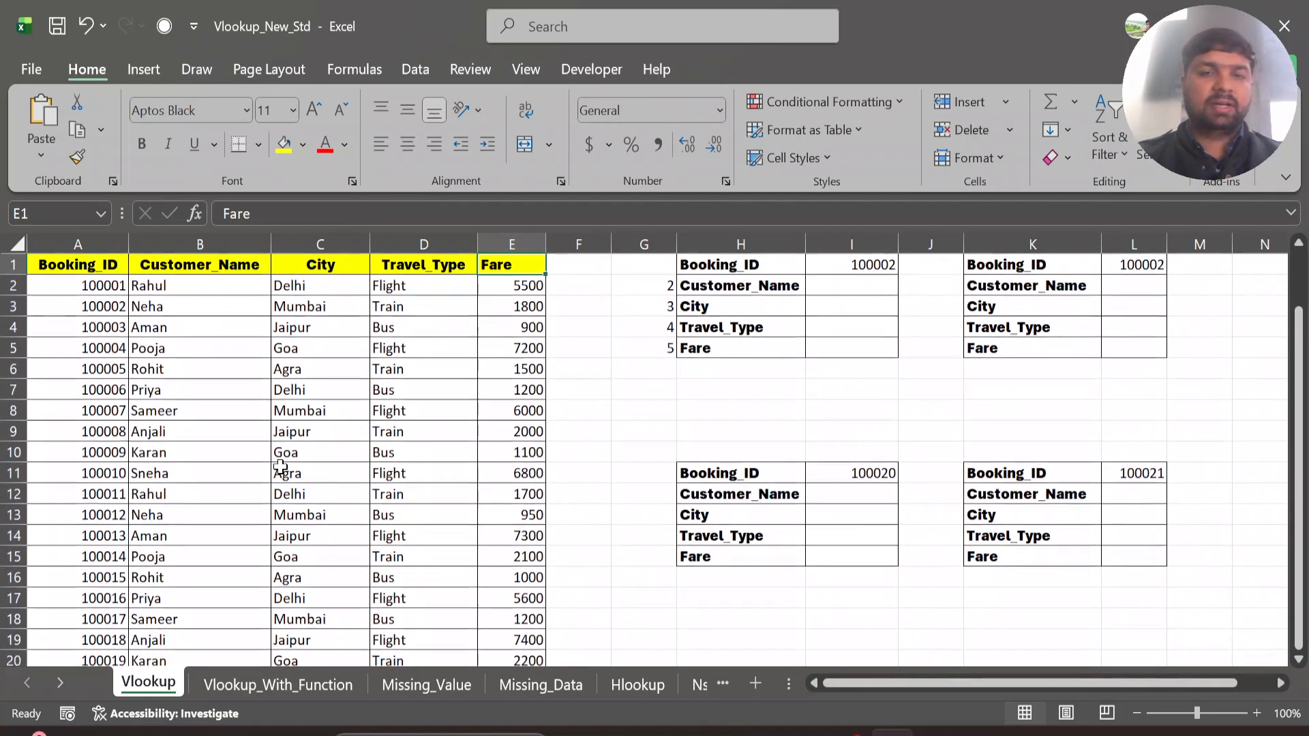
# Step: Copy the booking ID from cell A4 into the lookup cell I1
pyautogui.click(844, 264)
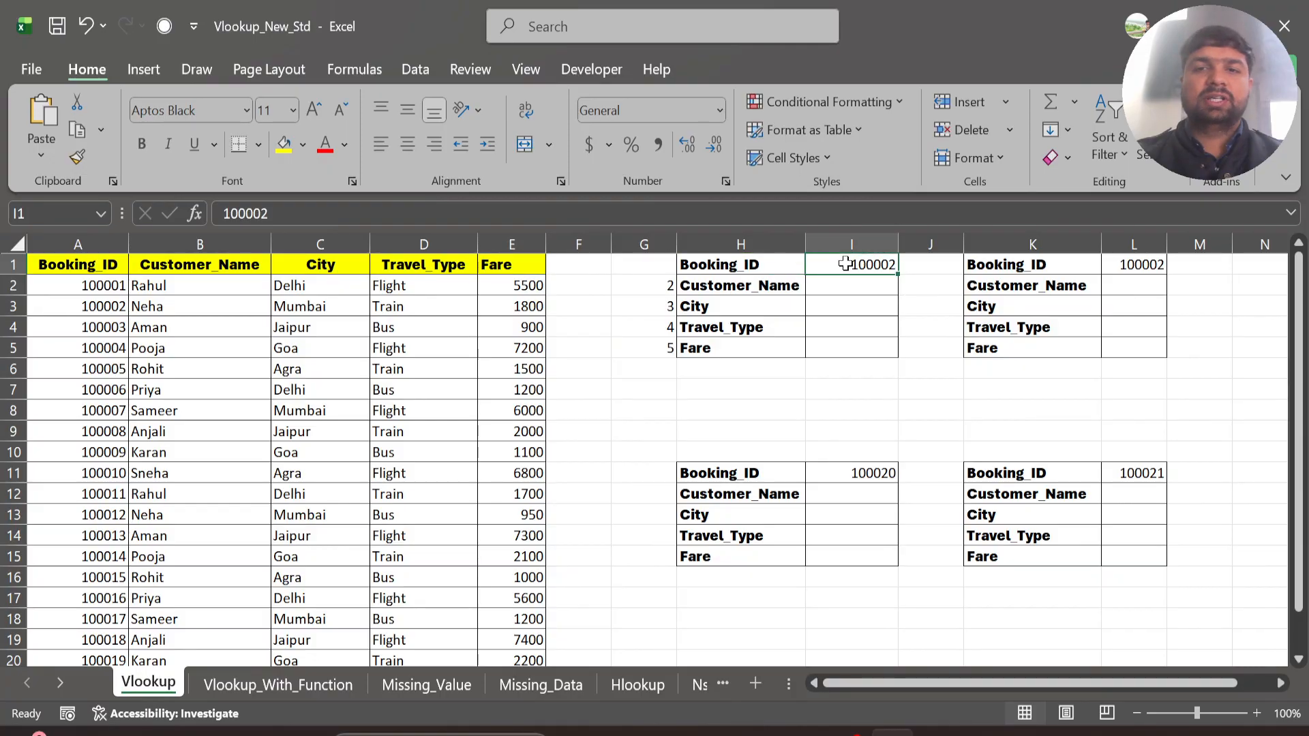
pyautogui.click(60, 333)
pyautogui.hotkey('ctrl', 'c')
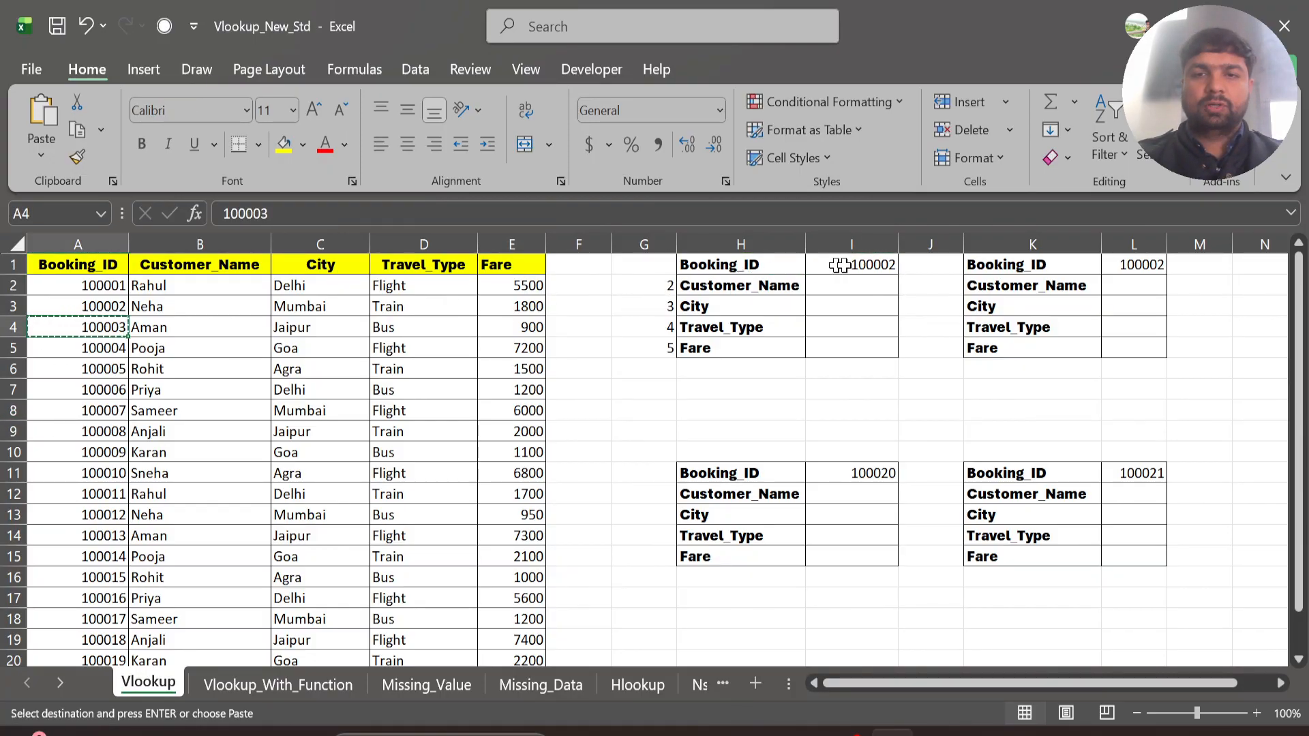
pyautogui.click(868, 265)
pyautogui.hotkey('ctrl', 'v')
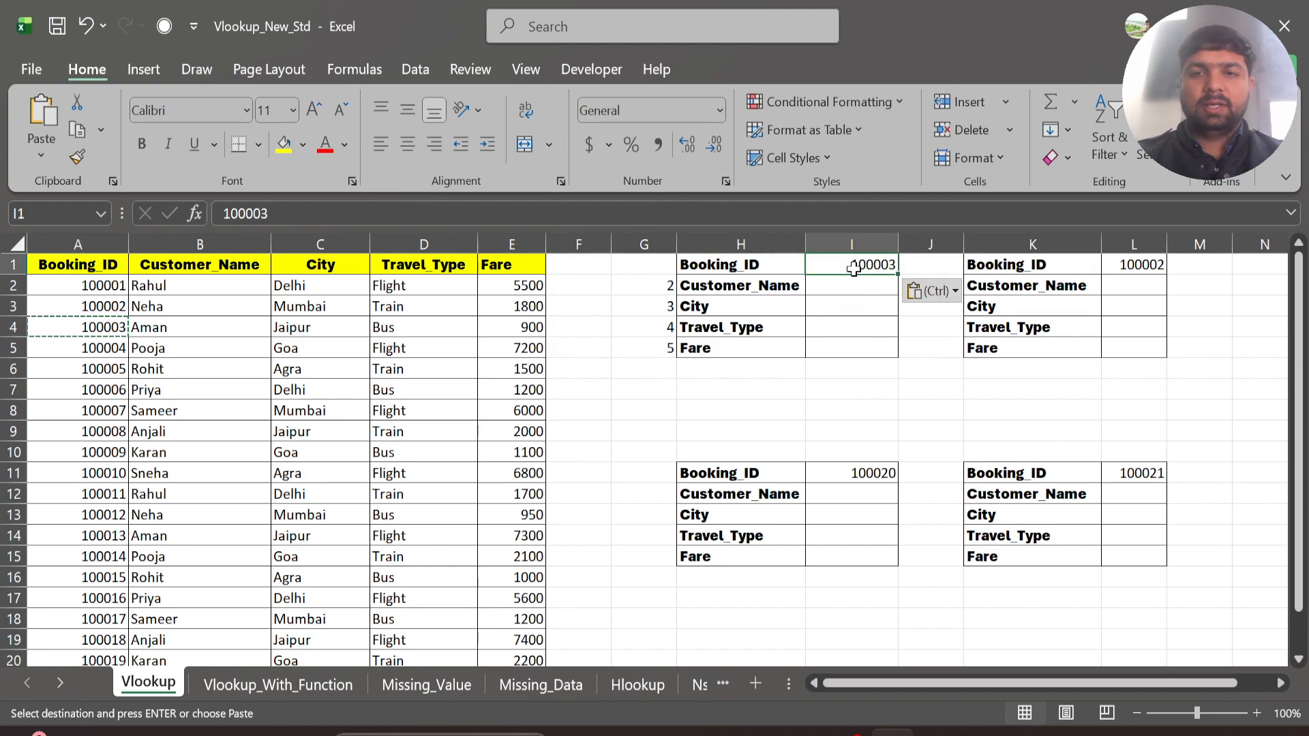
# Step: Begin a VLOOKUP formula in I2 beside Customer_Name, using the booking ID cell I1 as the lookup value
pyautogui.click(845, 289)
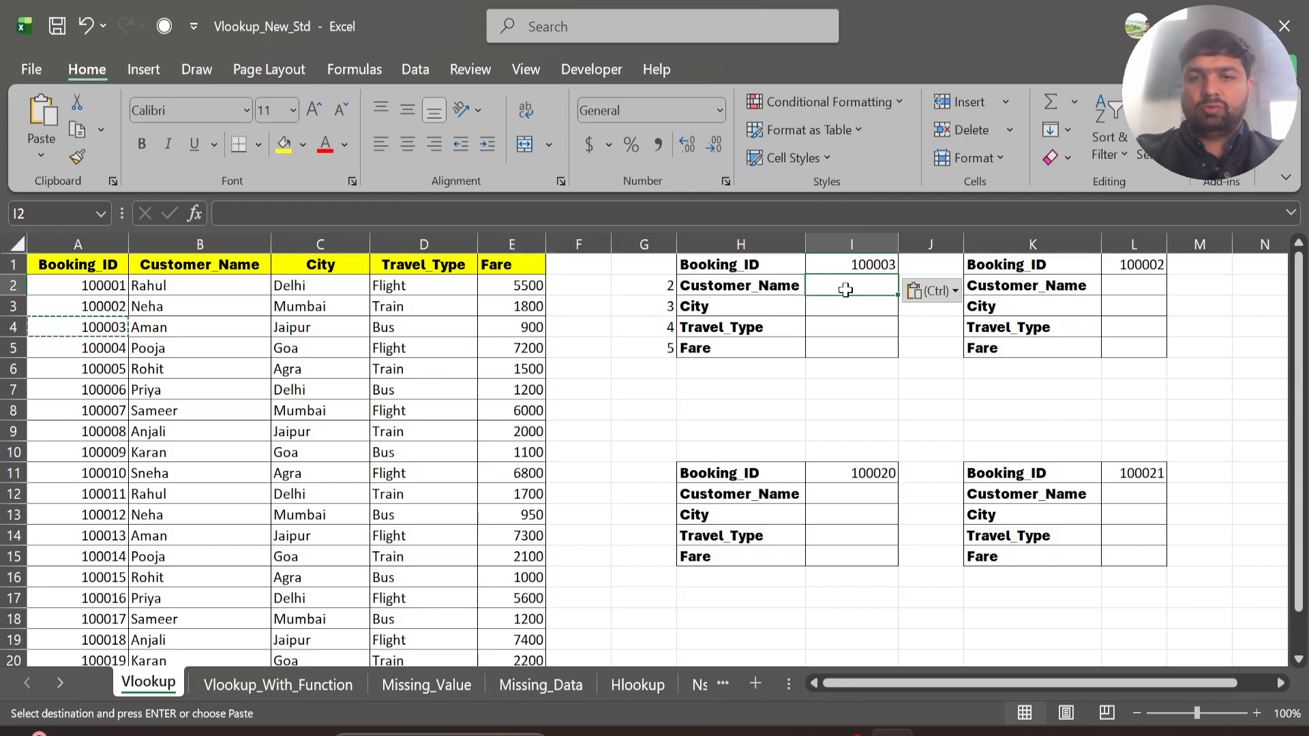
pyautogui.write('=VLOOKUP(')
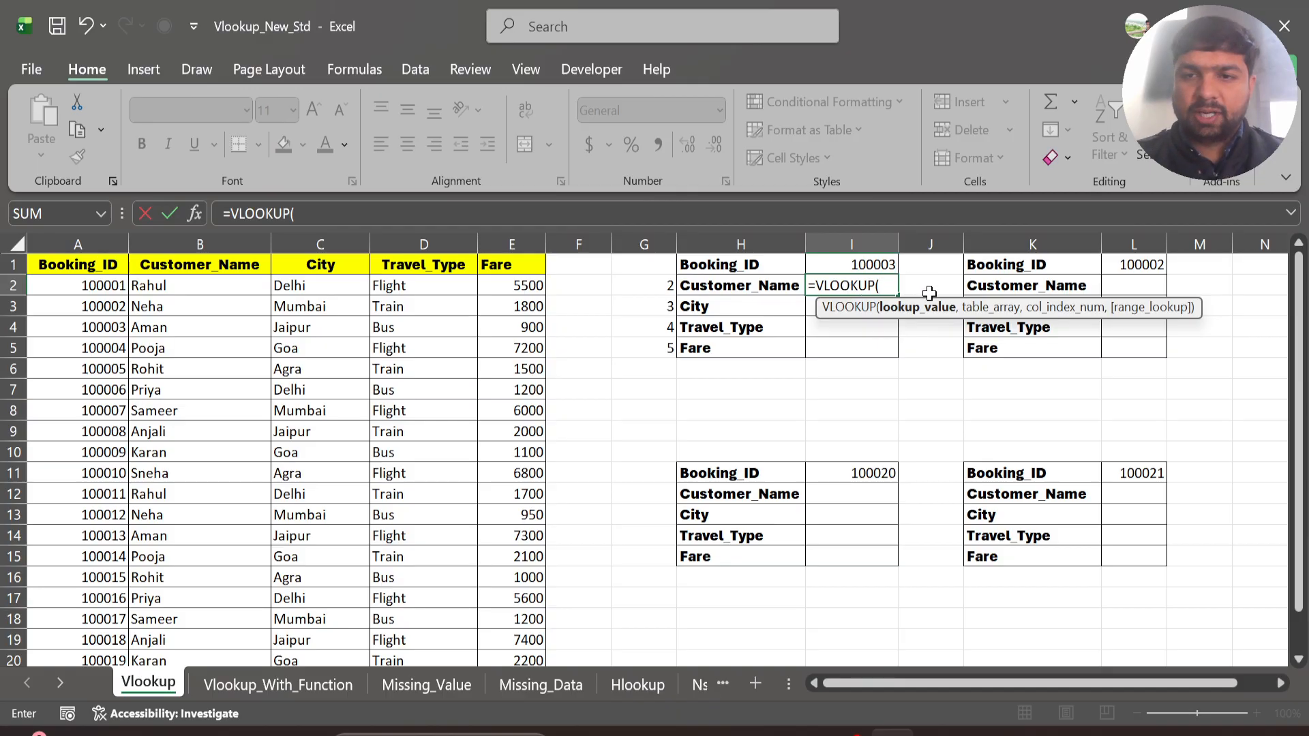
pyautogui.moveTo(934, 290); pyautogui.dragTo(934, 307)
pyautogui.press('BackSpace')
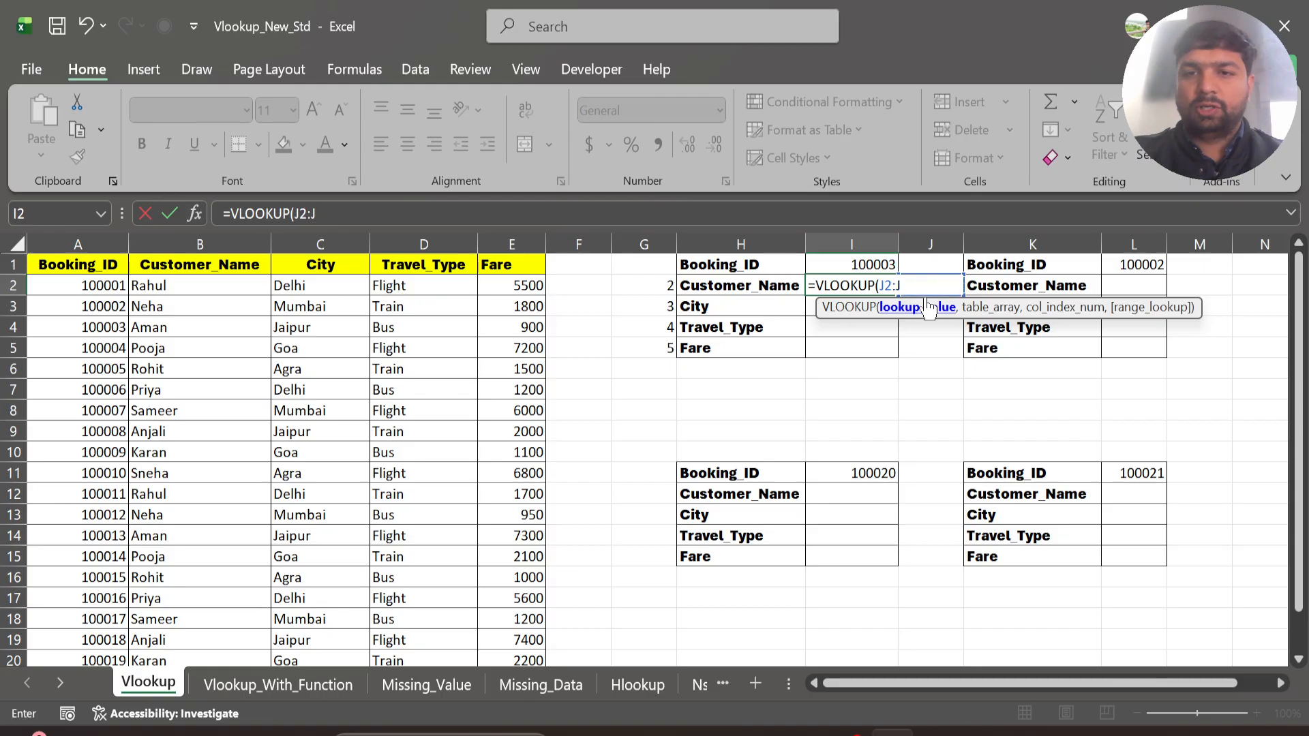
pyautogui.press('BackSpace')
pyautogui.press('BackSpace')
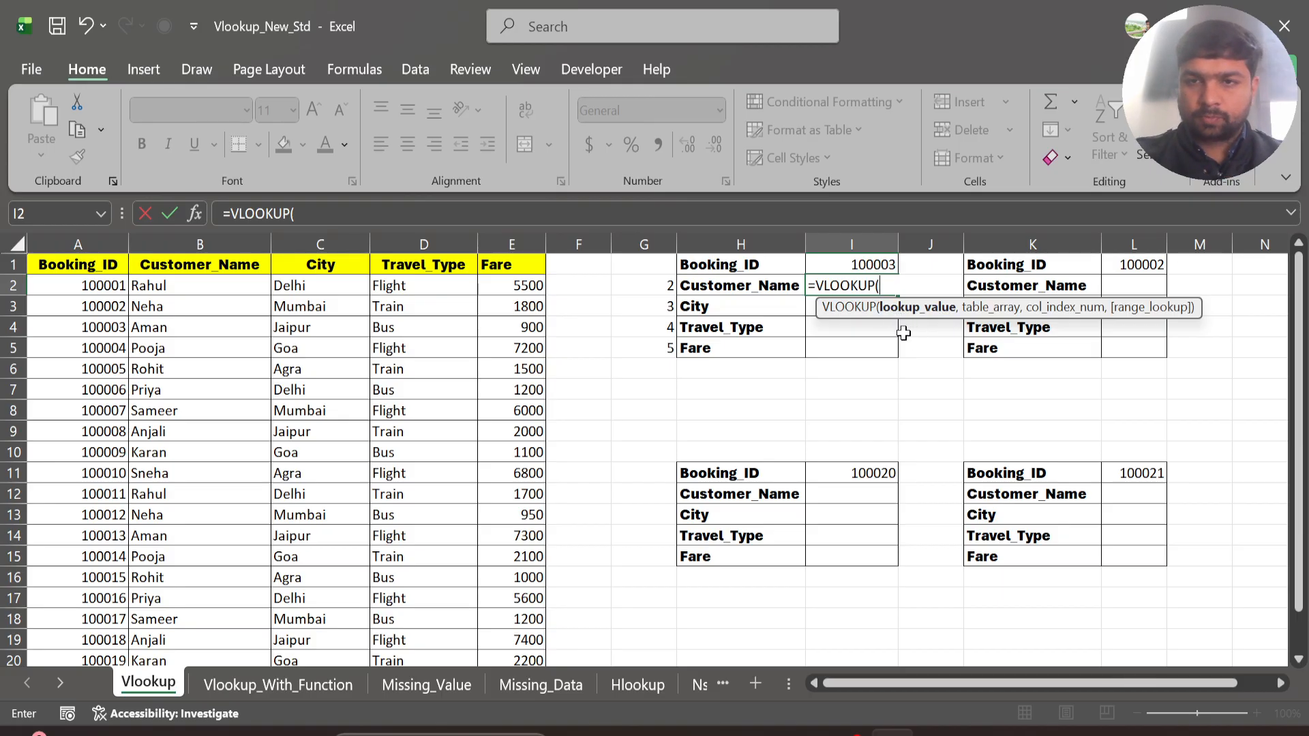
pyautogui.press('super+plus')
pyautogui.press('super+plus')
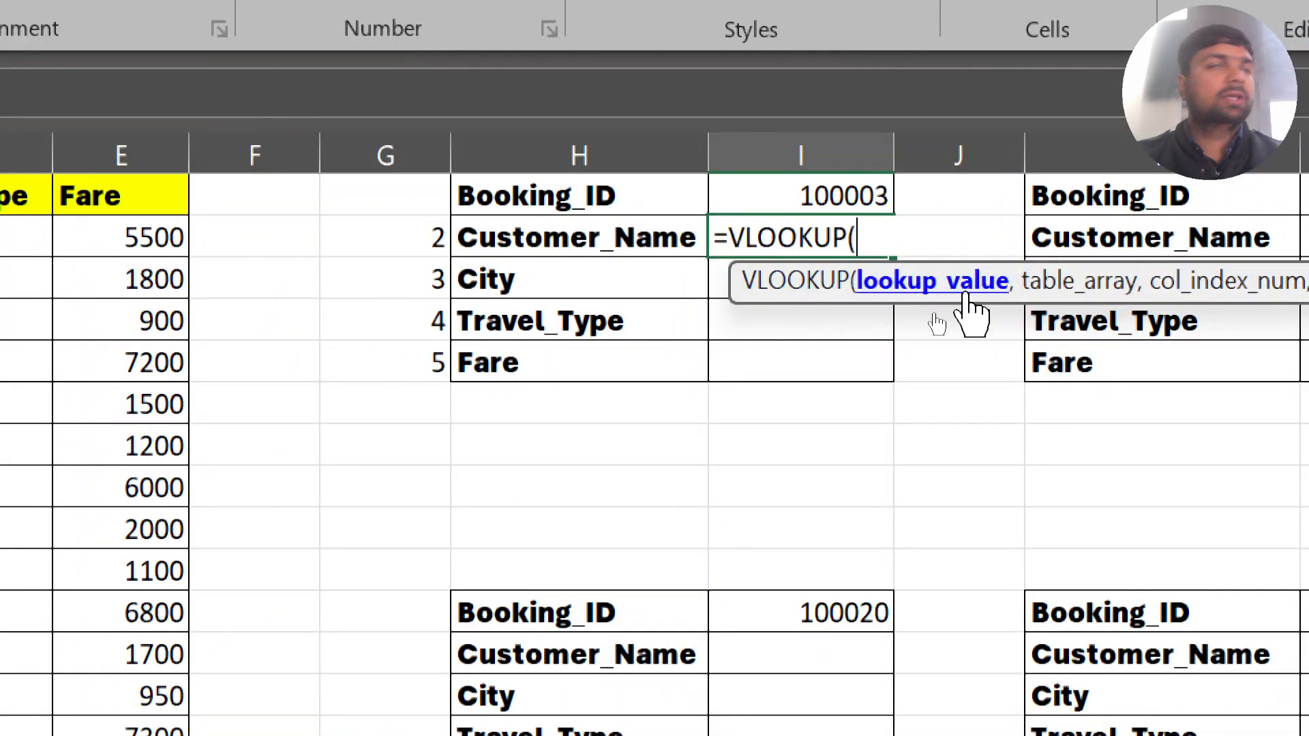
pyautogui.click(817, 196)
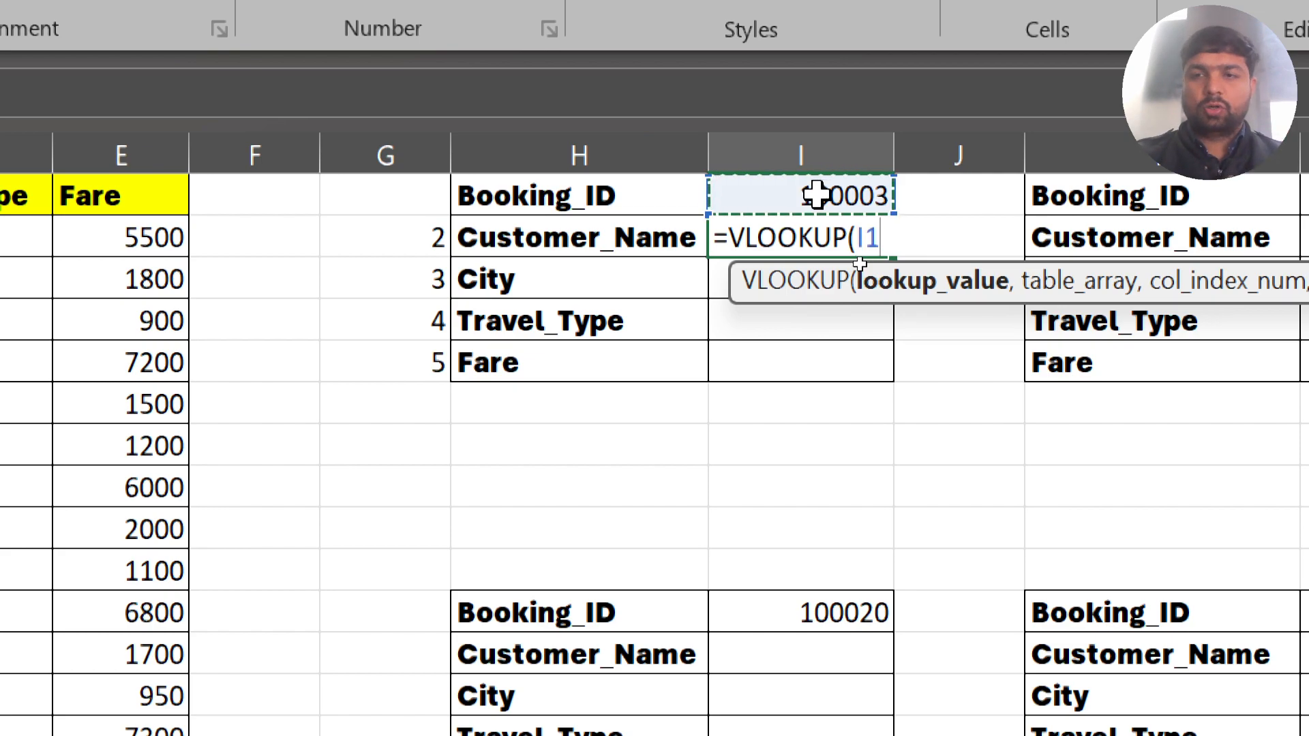
pyautogui.write(',')
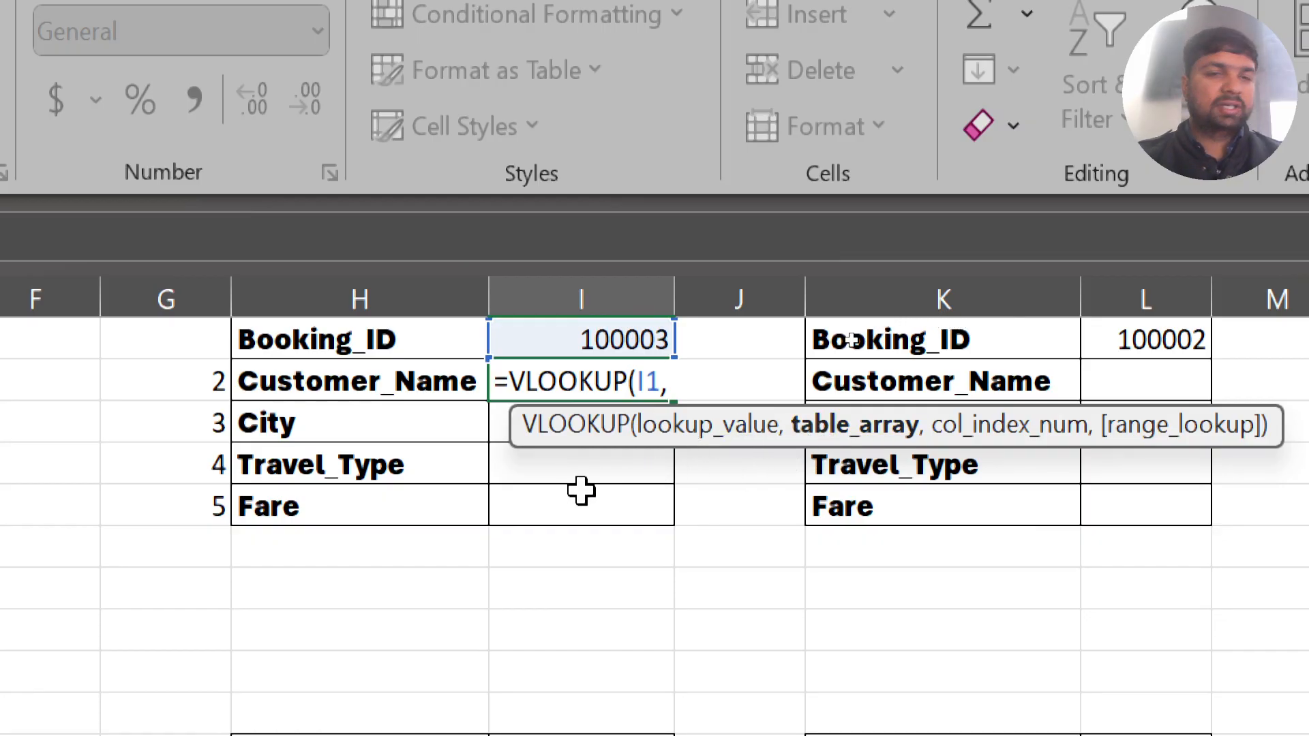
# Step: Add the whole booking table A1:E21 as the formula's table array
pyautogui.hscroll(-3, 581, 490)
pyautogui.hscroll(-5, 581, 490)
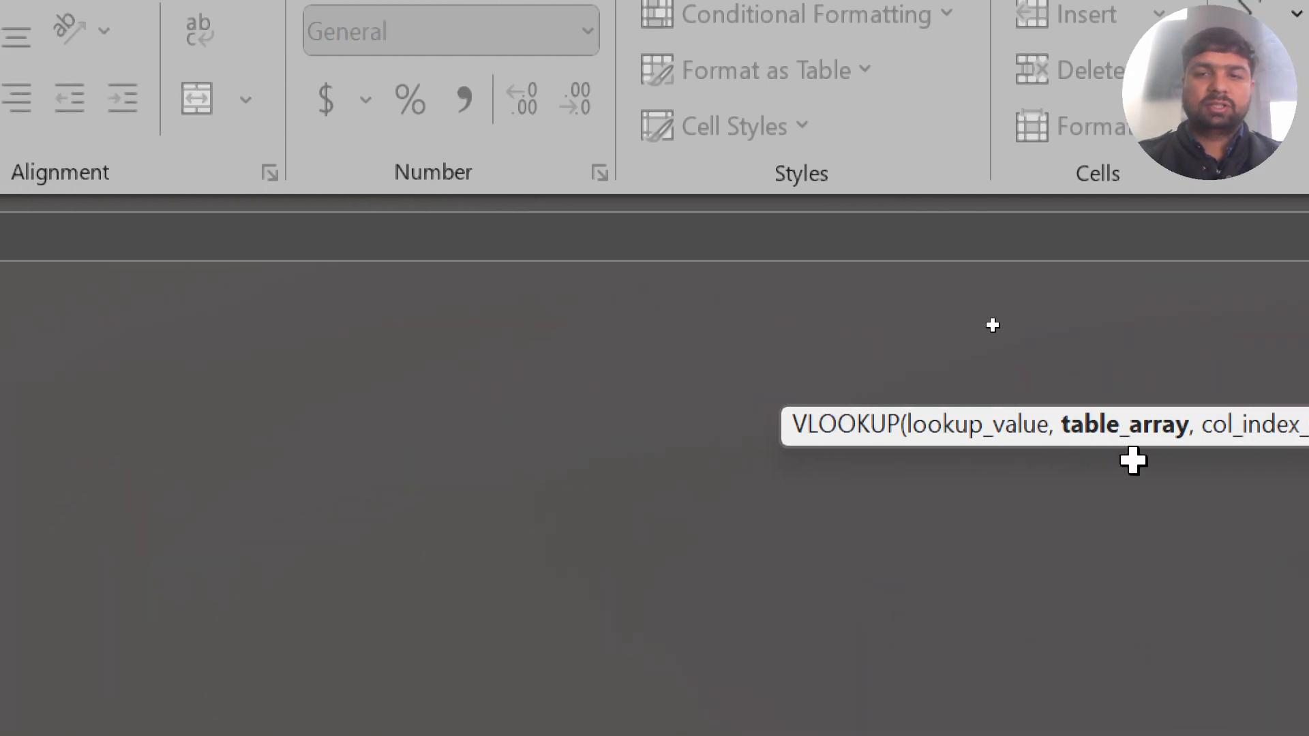
pyautogui.hscroll(8, 1133, 462)
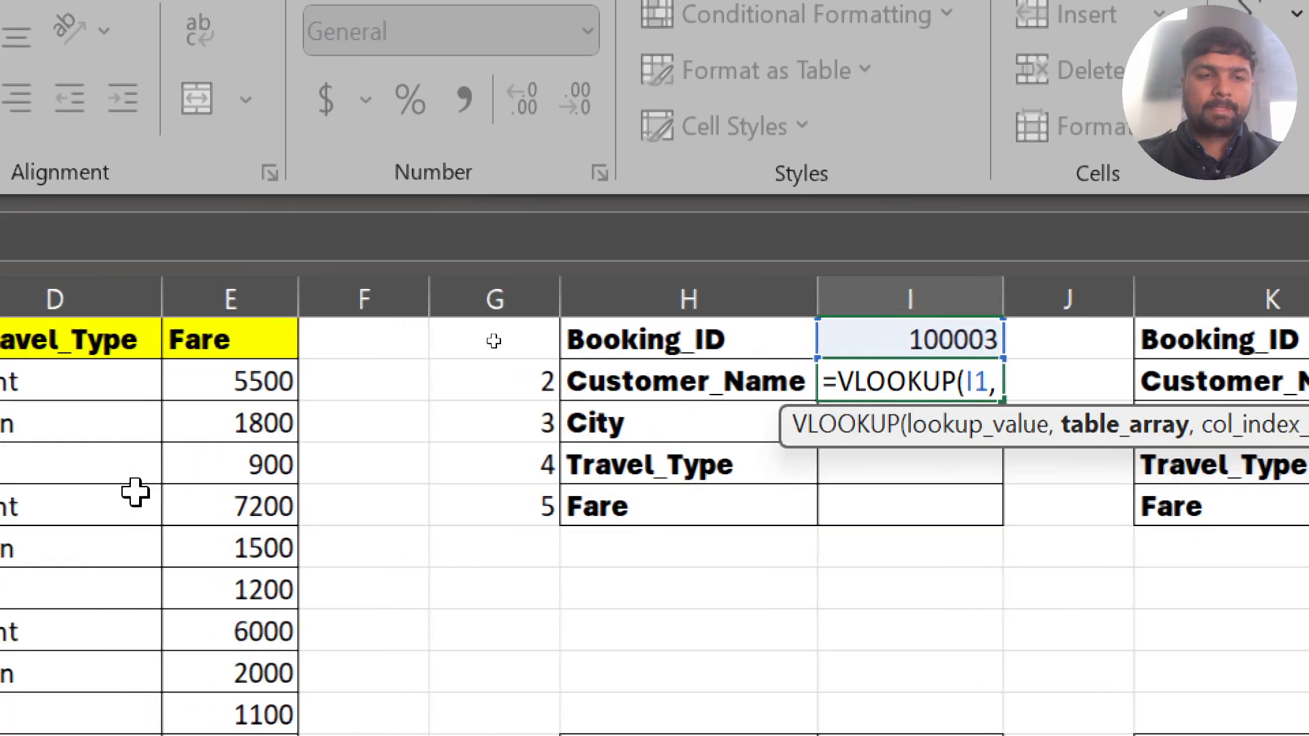
pyautogui.click(135, 492)
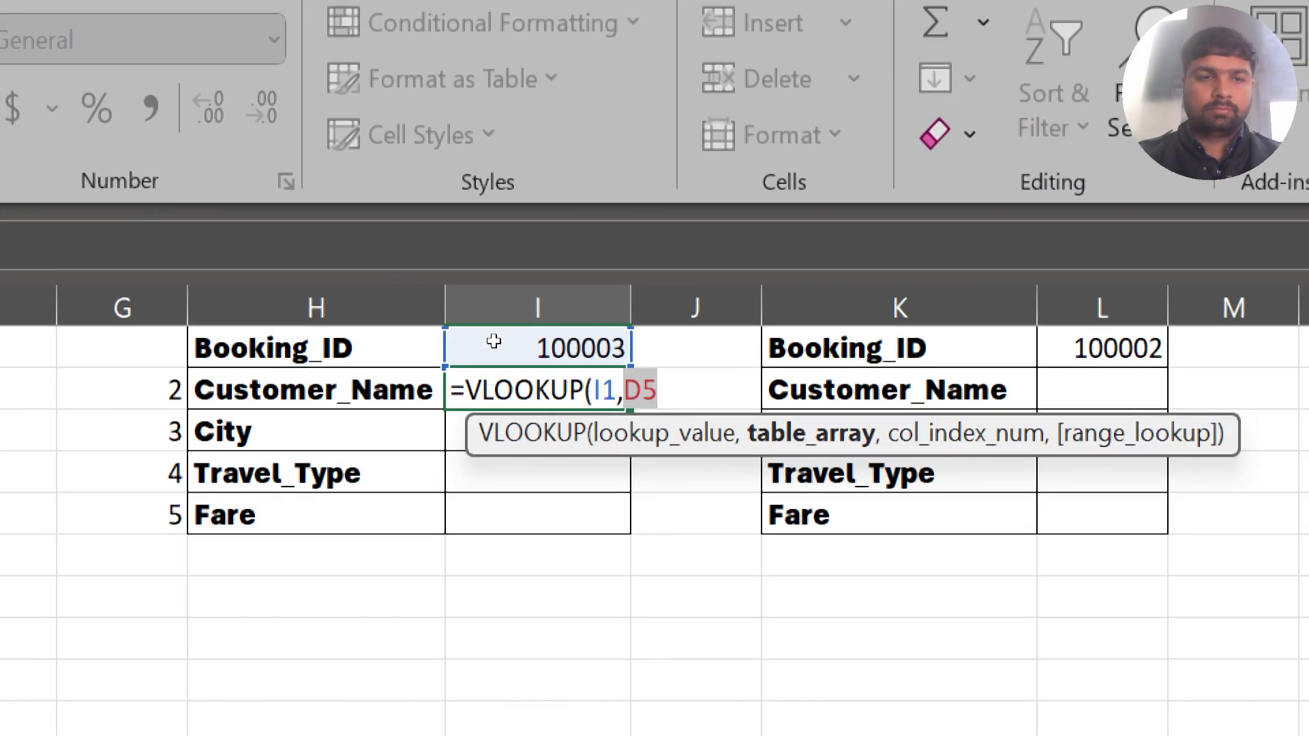
pyautogui.press('Left')
pyautogui.press('Left')
pyautogui.press('Left')
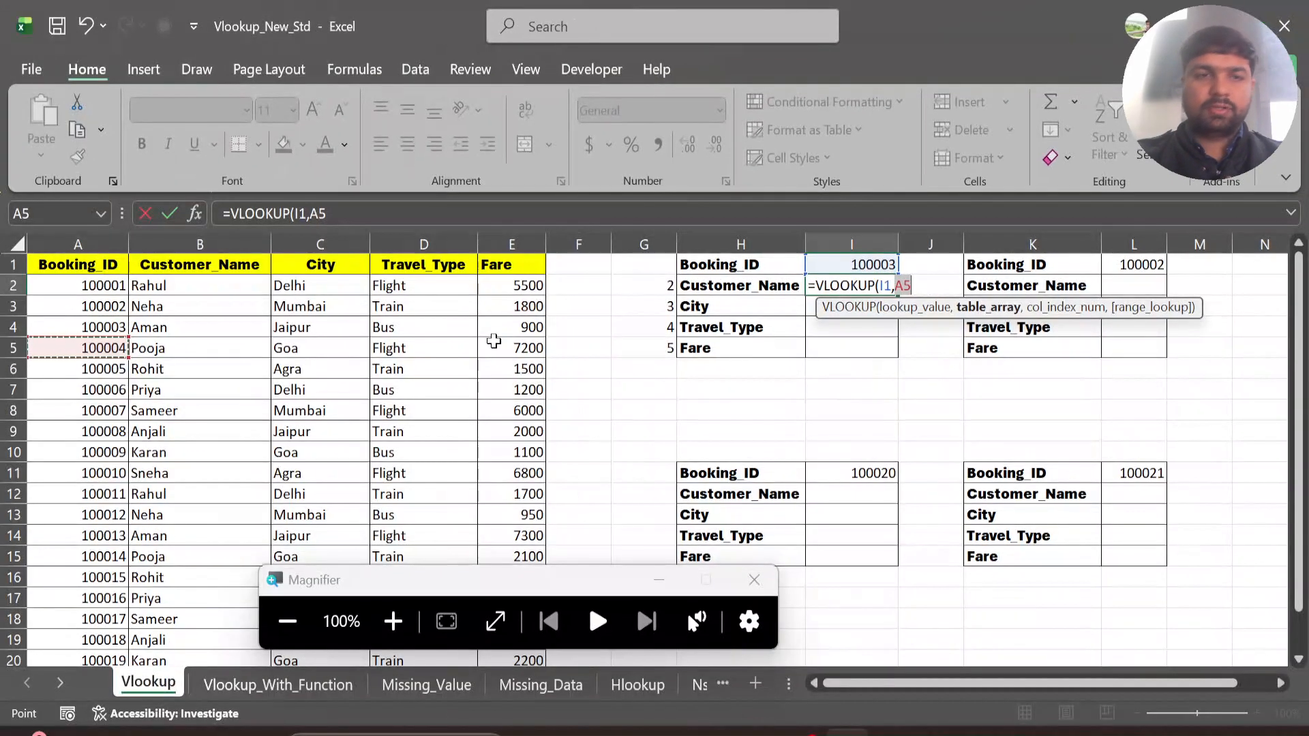
pyautogui.moveTo(68, 270); pyautogui.dragTo(423, 266)
pyautogui.hotkey('shift', 'Right')
pyautogui.hotkey('ctrl', 'shift', 'Down')
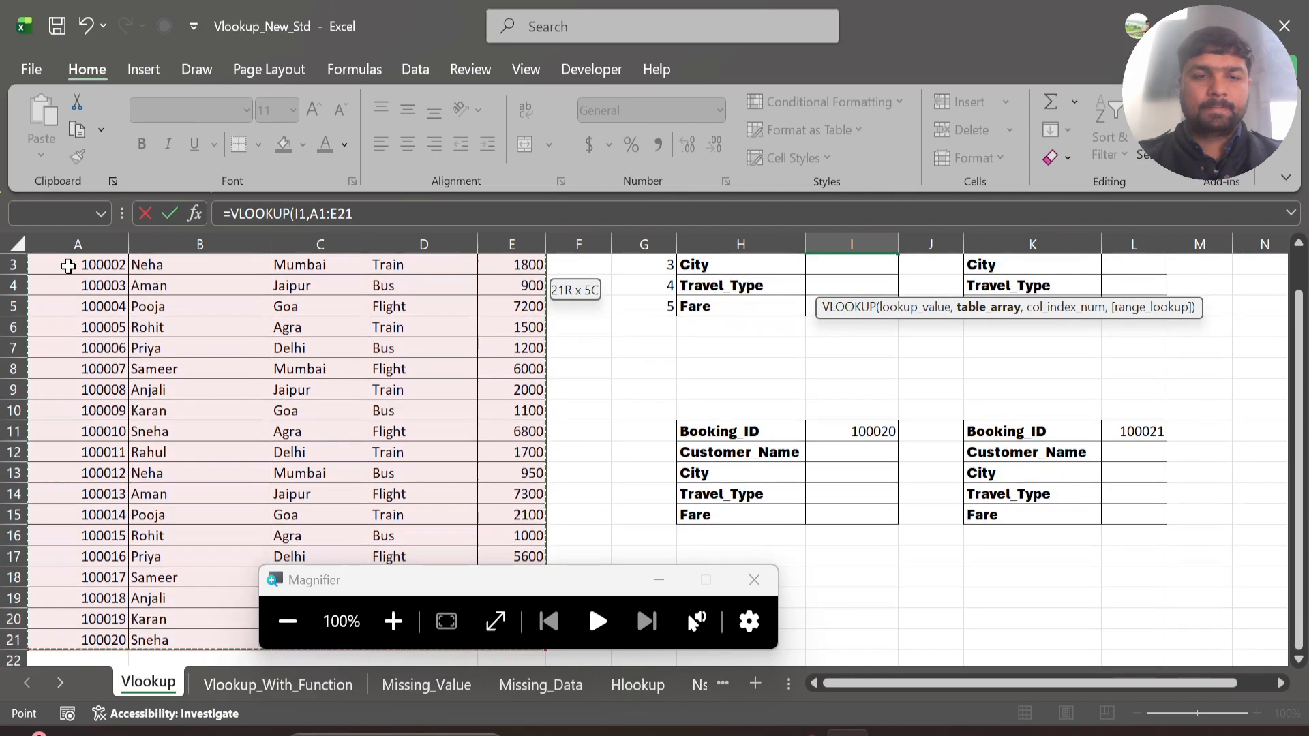
pyautogui.write(',')
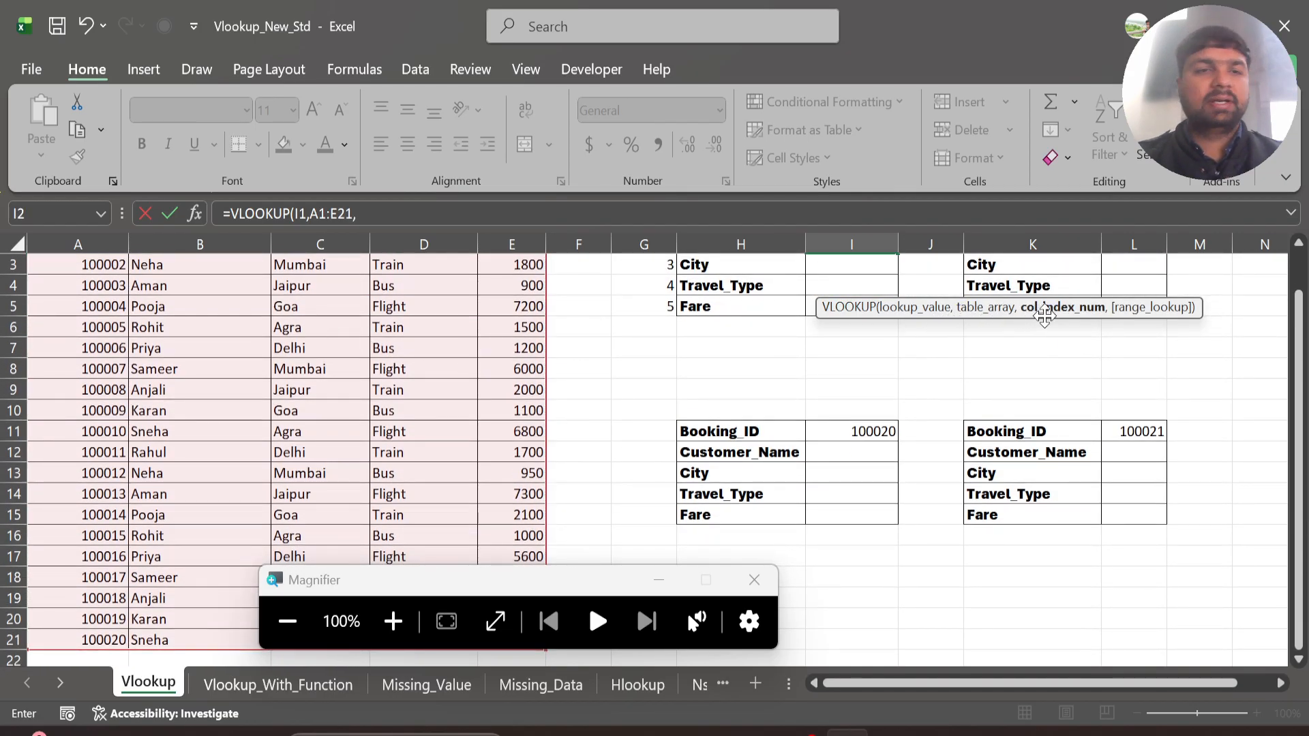
# Step: Set the formula's column index number to 2 for the Customer_Name column
pyautogui.scroll(1, 537, 395)
pyautogui.scroll(1, 537, 394)
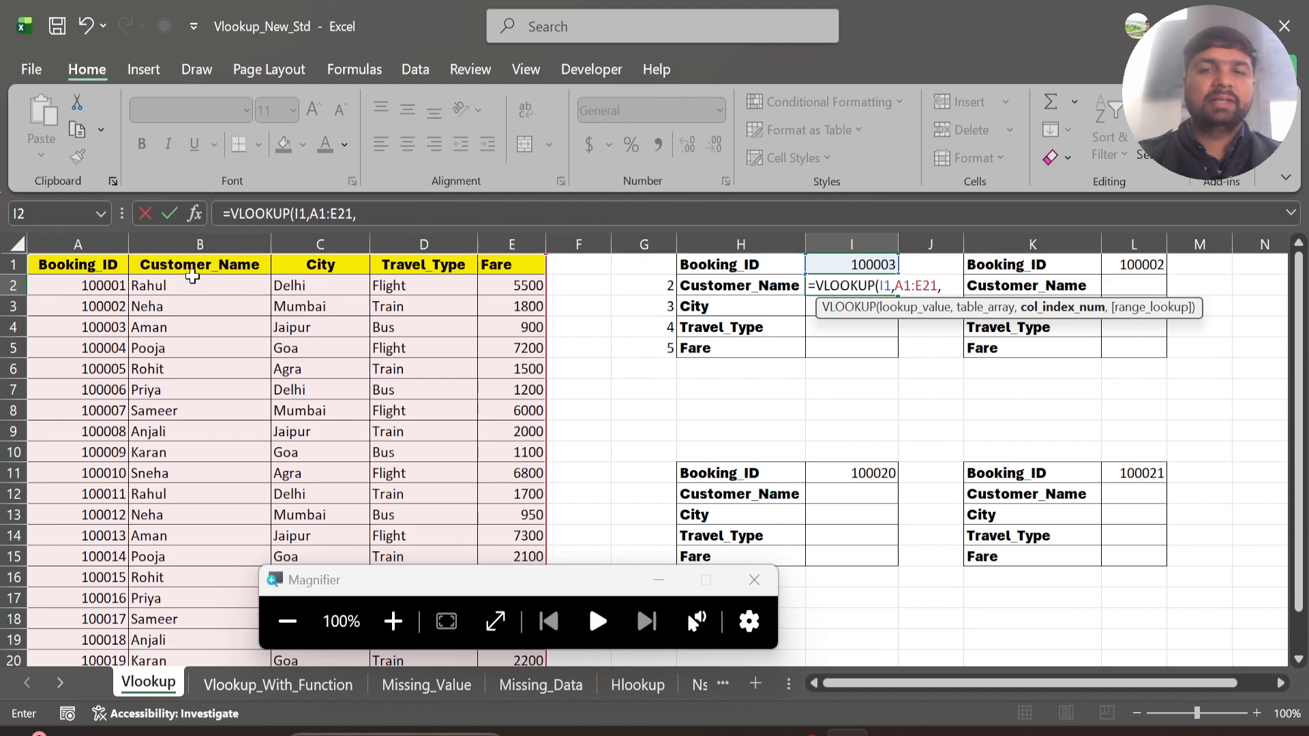
pyautogui.write('2')
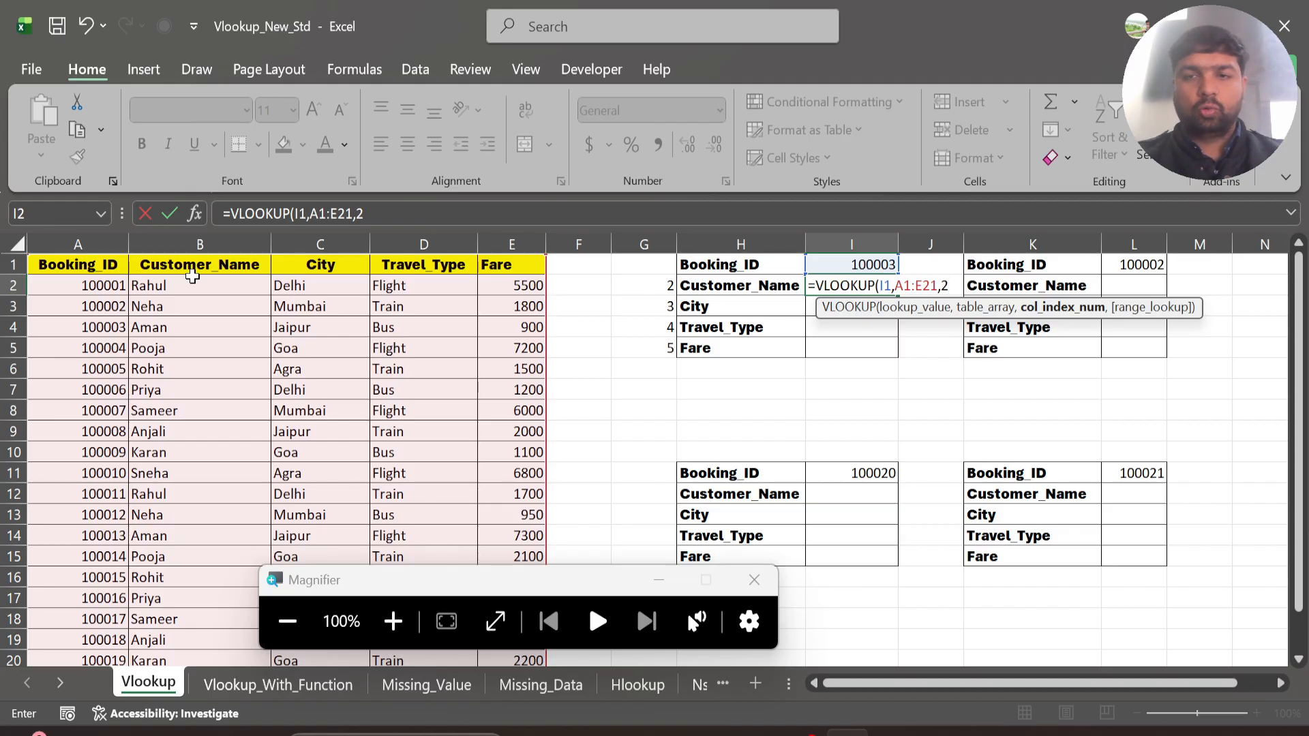
pyautogui.write(',')
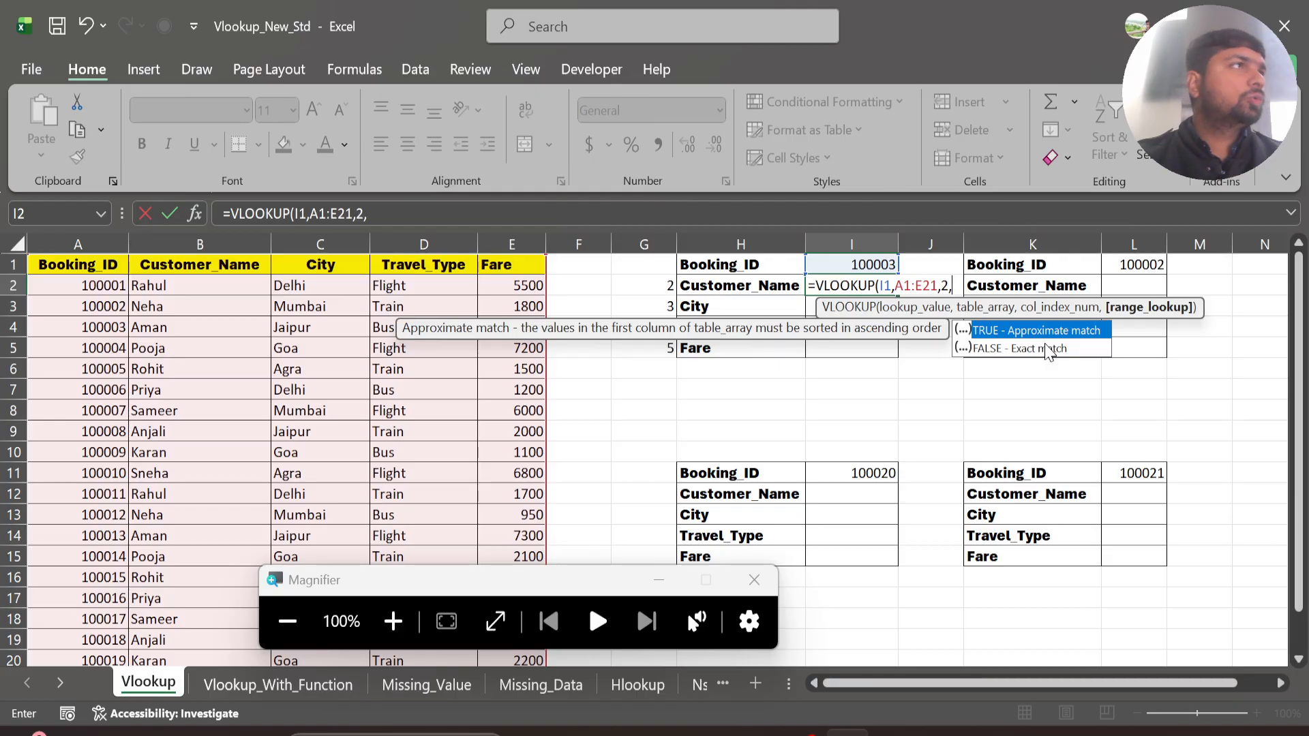
pyautogui.write('TRUE')
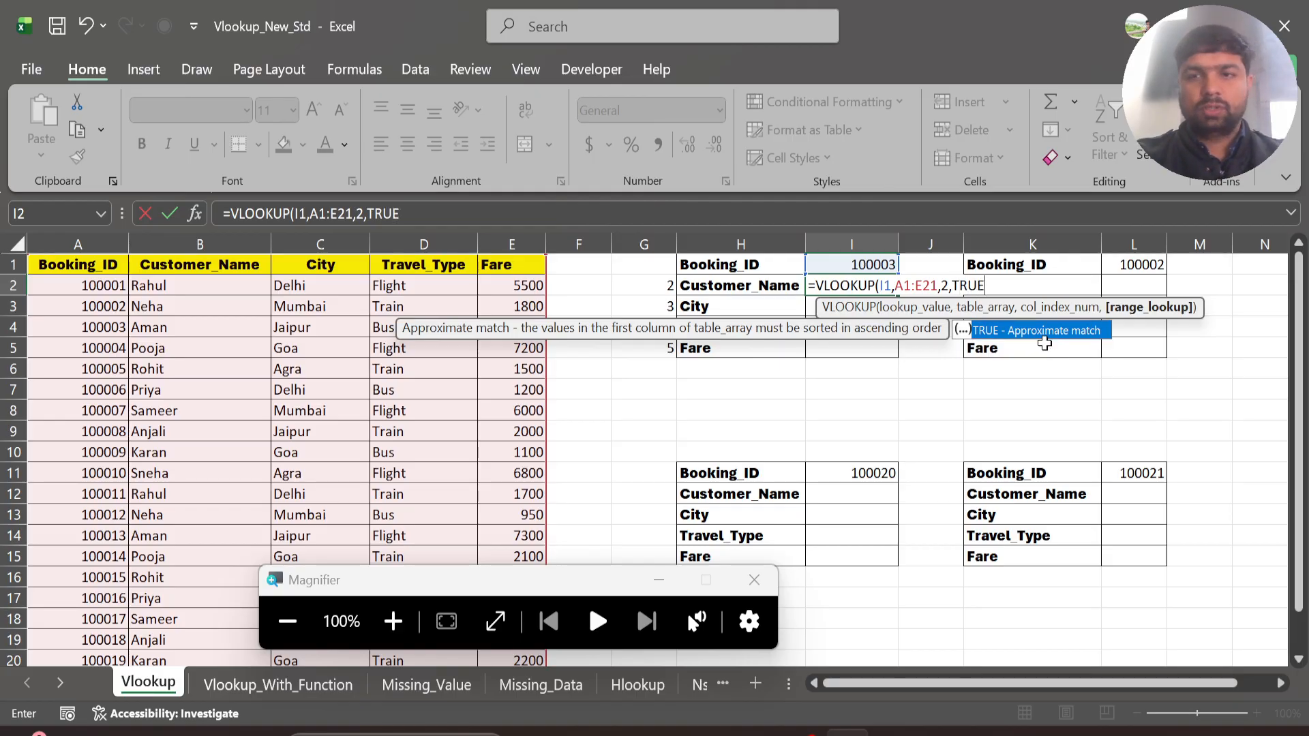
pyautogui.press('BackSpace')
pyautogui.press('BackSpace')
pyautogui.press('BackSpace')
pyautogui.press('BackSpace')
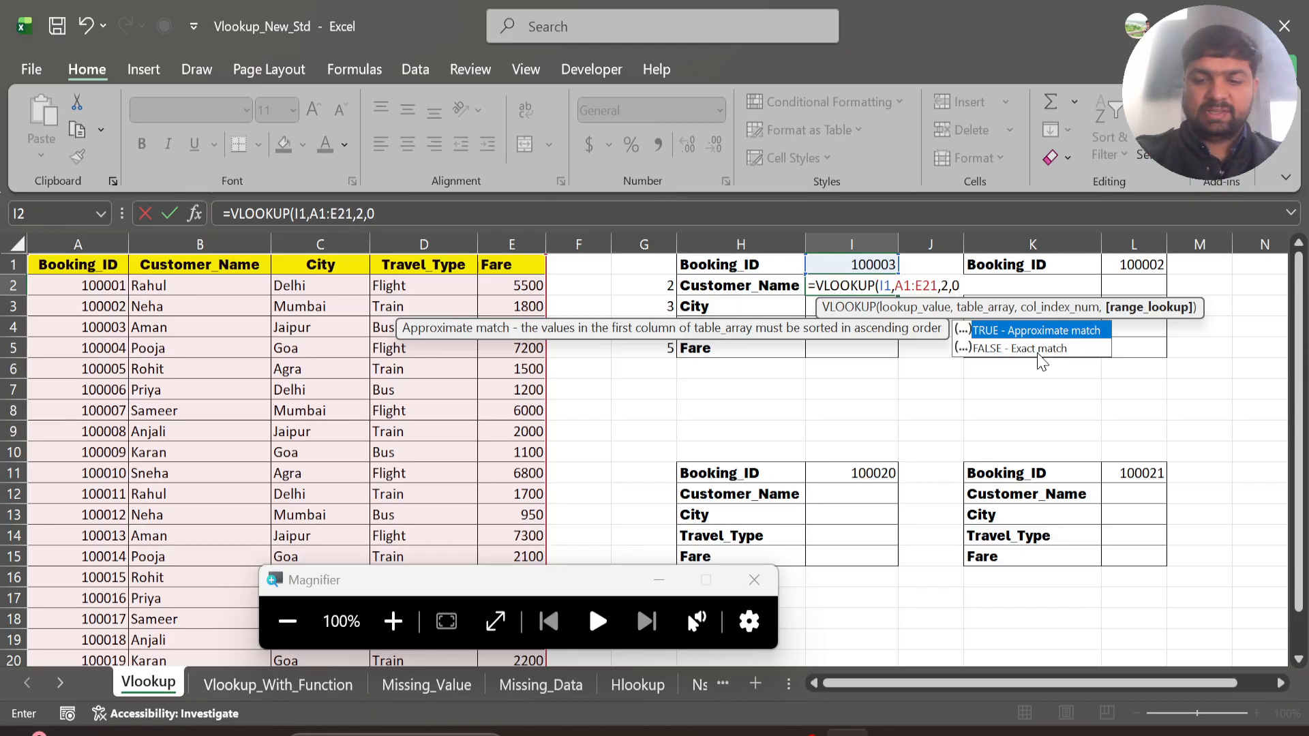
# Step: Set the range lookup to 0 for an exact match and complete the formula as =VLOOKUP(I1,A1:E21,2,0)
pyautogui.write(')')
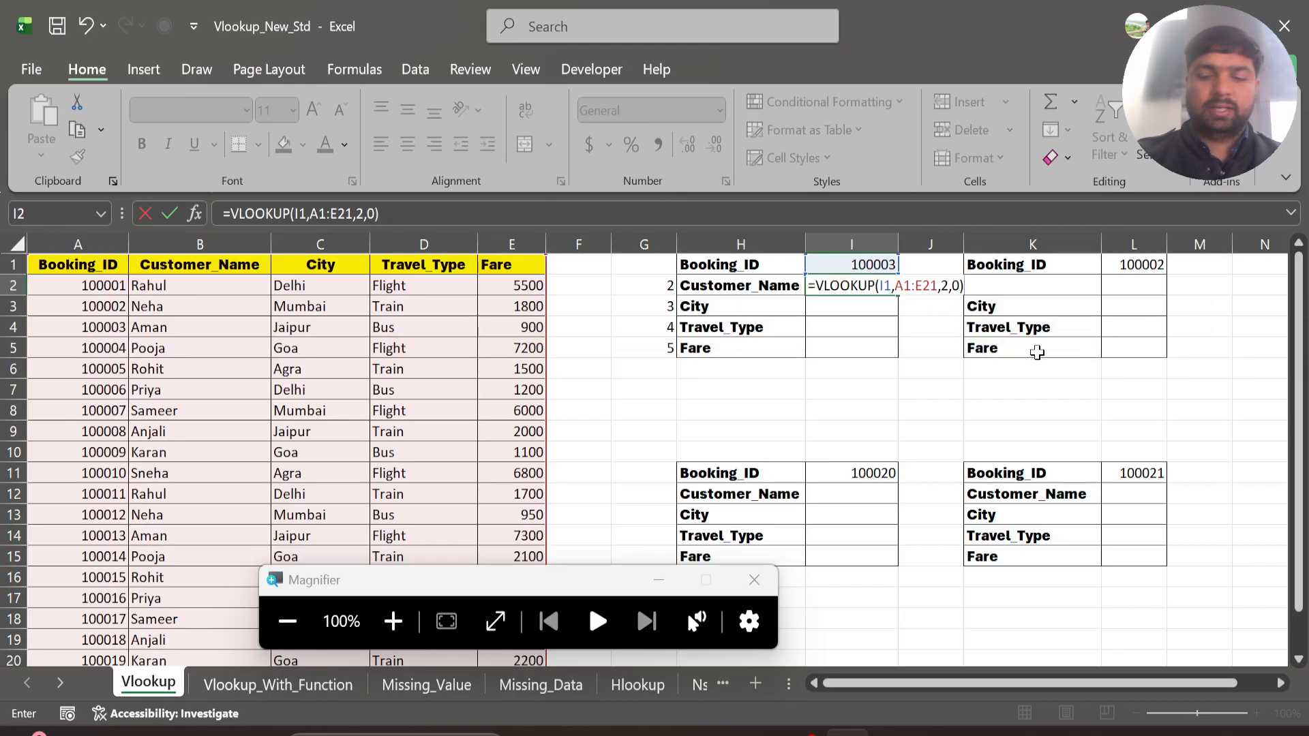
pyautogui.press('Return')
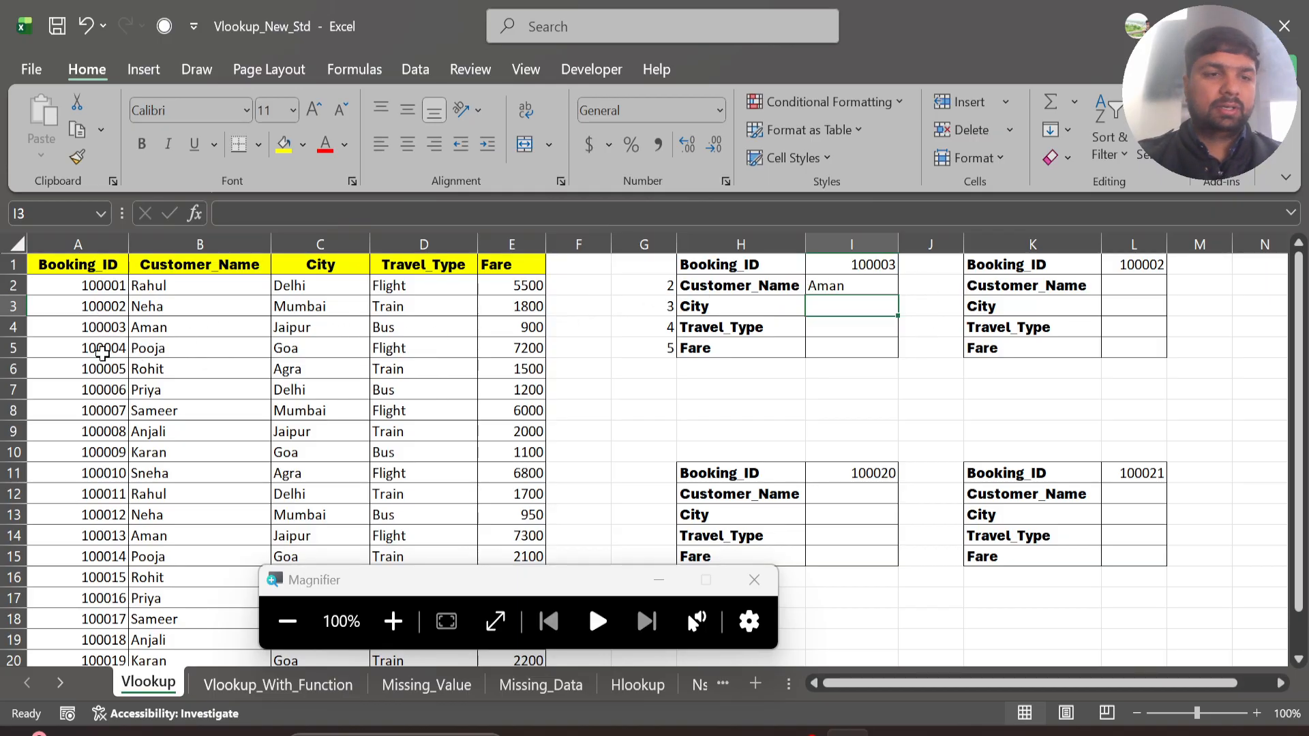
# Step: Copy the booking ID from A6 into the lookup cell I1 to test the Customer_Name formula
pyautogui.click(110, 365)
pyautogui.hotkey('ctrl', 'c')
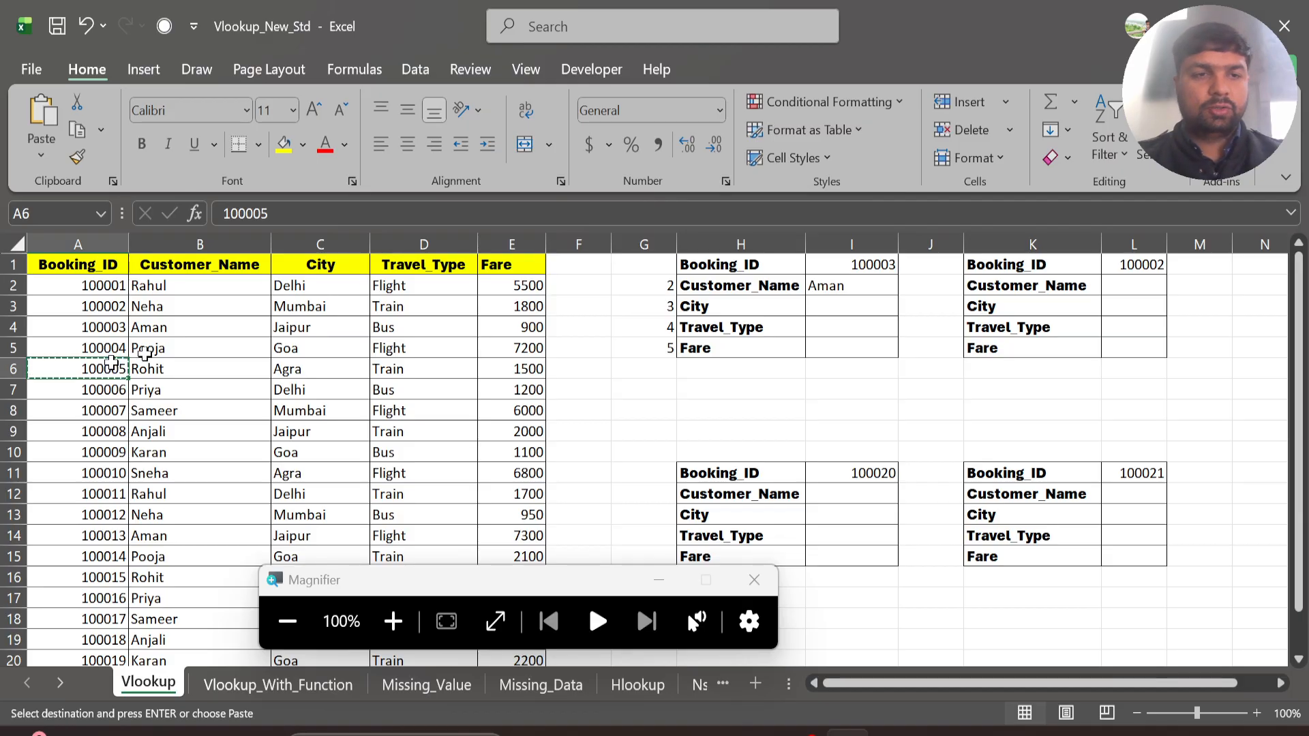
pyautogui.click(856, 267)
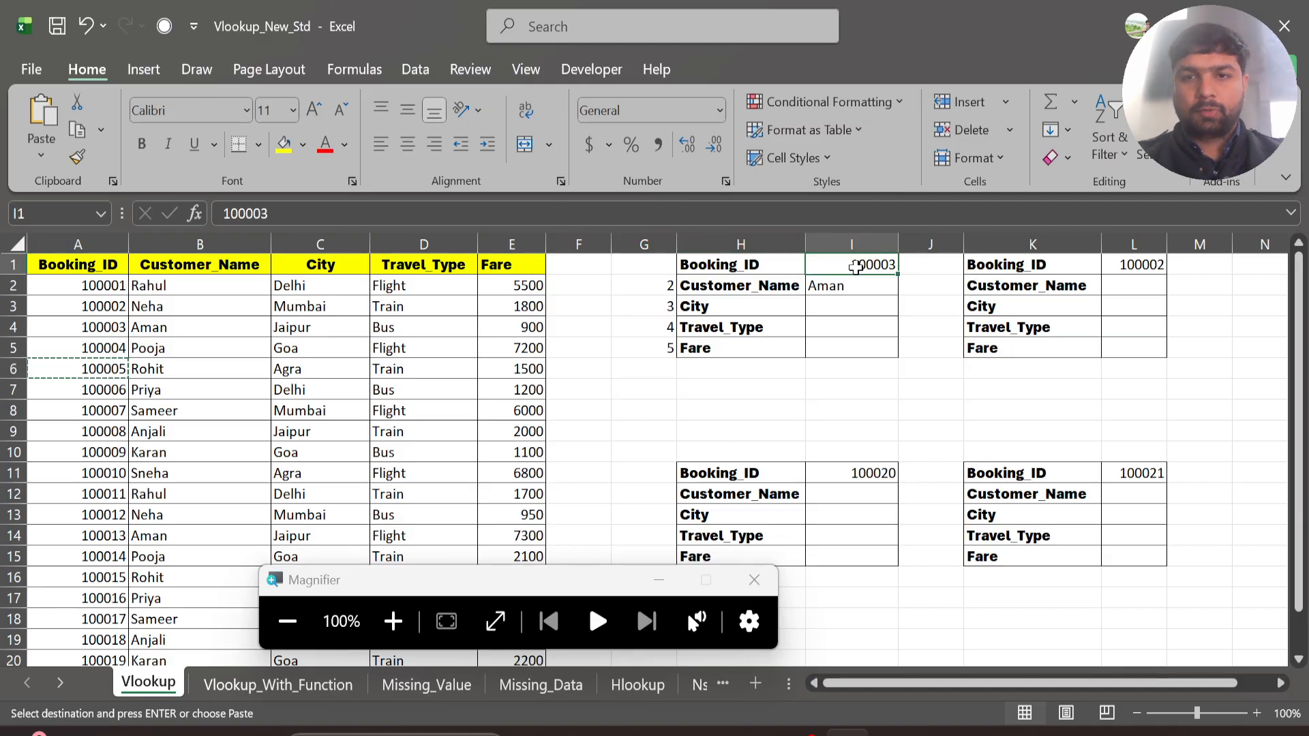
pyautogui.hotkey('ctrl', 'v')
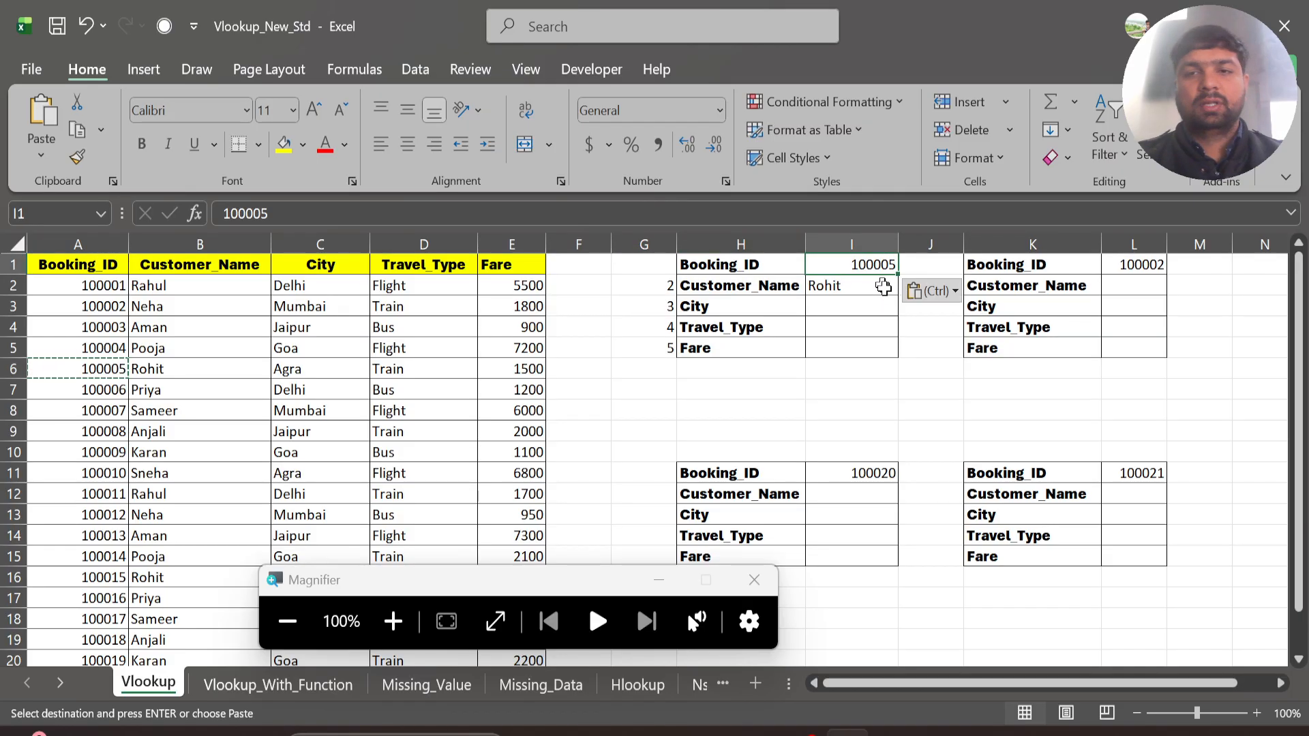
# Step: Try filling the Customer_Name formula from I2 down to I5, and undo the fill
pyautogui.click(864, 288)
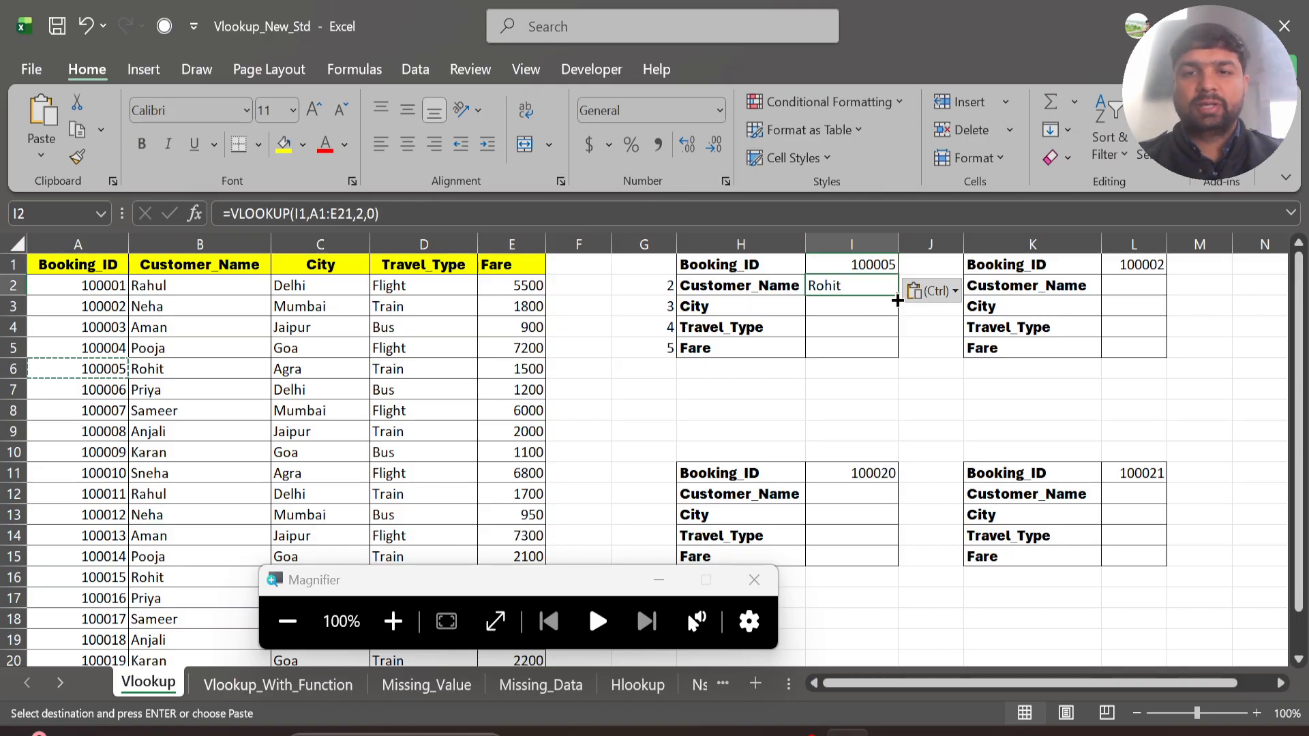
pyautogui.moveTo(898, 295); pyautogui.dragTo(900, 352)
pyautogui.hotkey('ctrl', 'z')
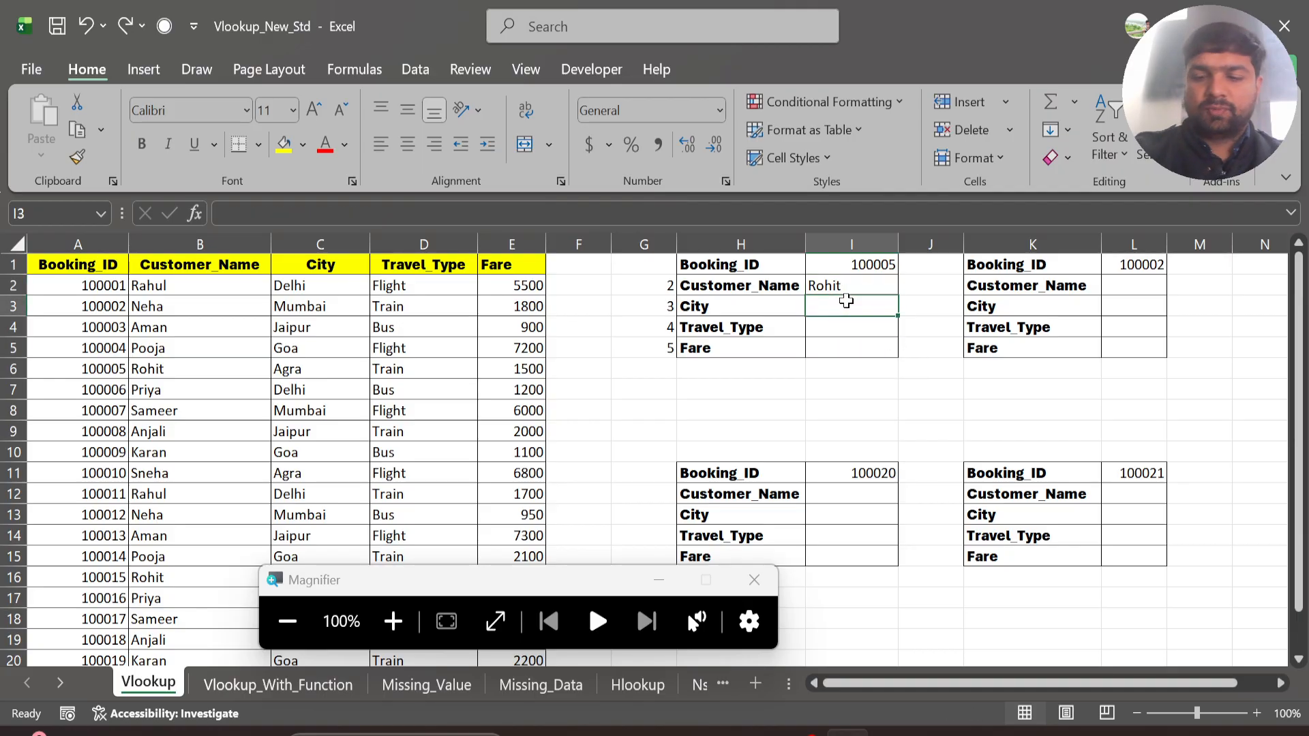
# Step: Begin a VLOOKUP formula in I3 for City, with I1 as lookup value and A1:E21 as table array
pyautogui.write('=VLOOKUP(')
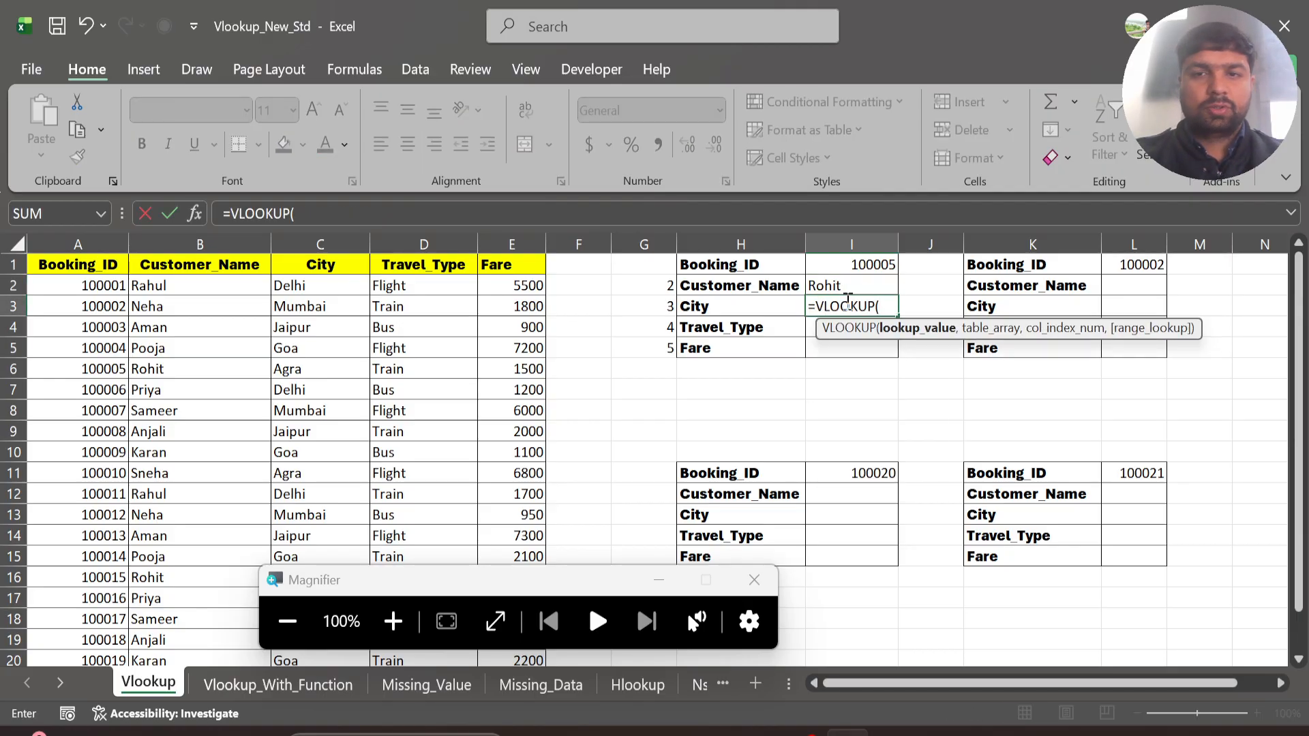
pyautogui.click(834, 265)
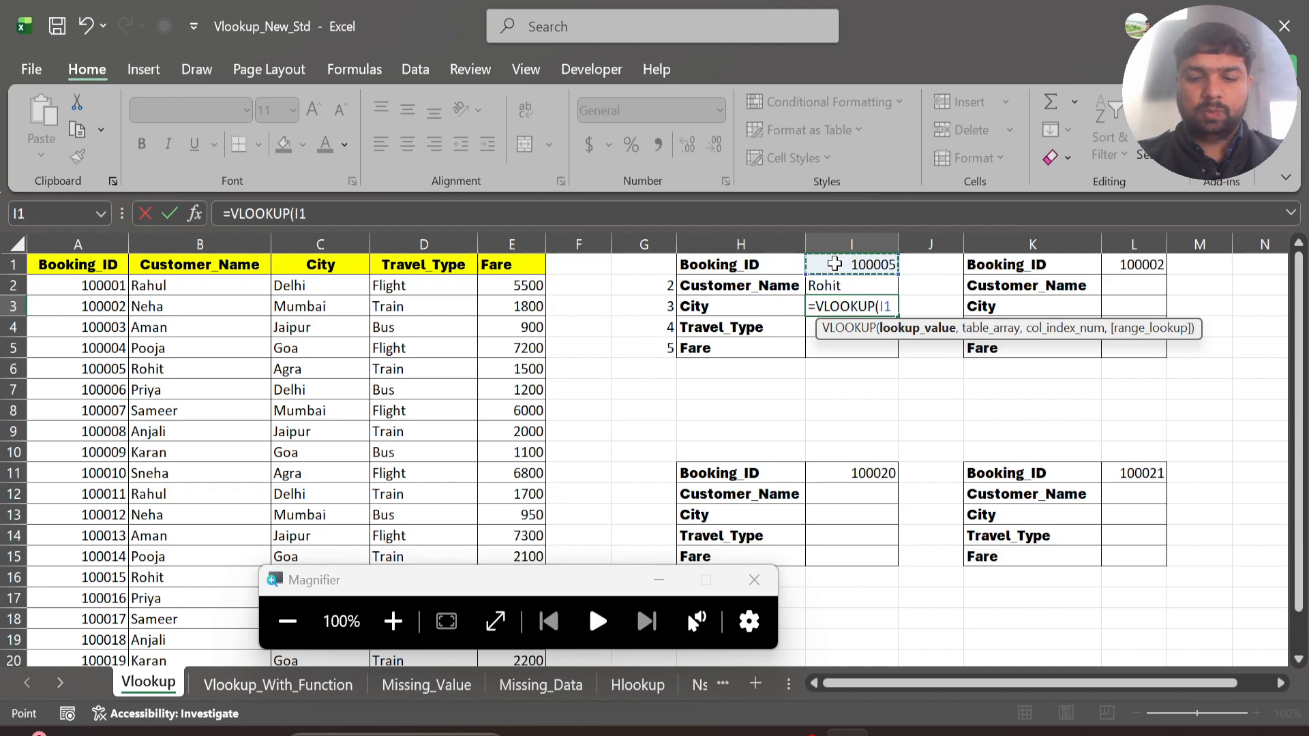
pyautogui.write(',')
pyautogui.moveTo(75, 266); pyautogui.dragTo(538, 654)
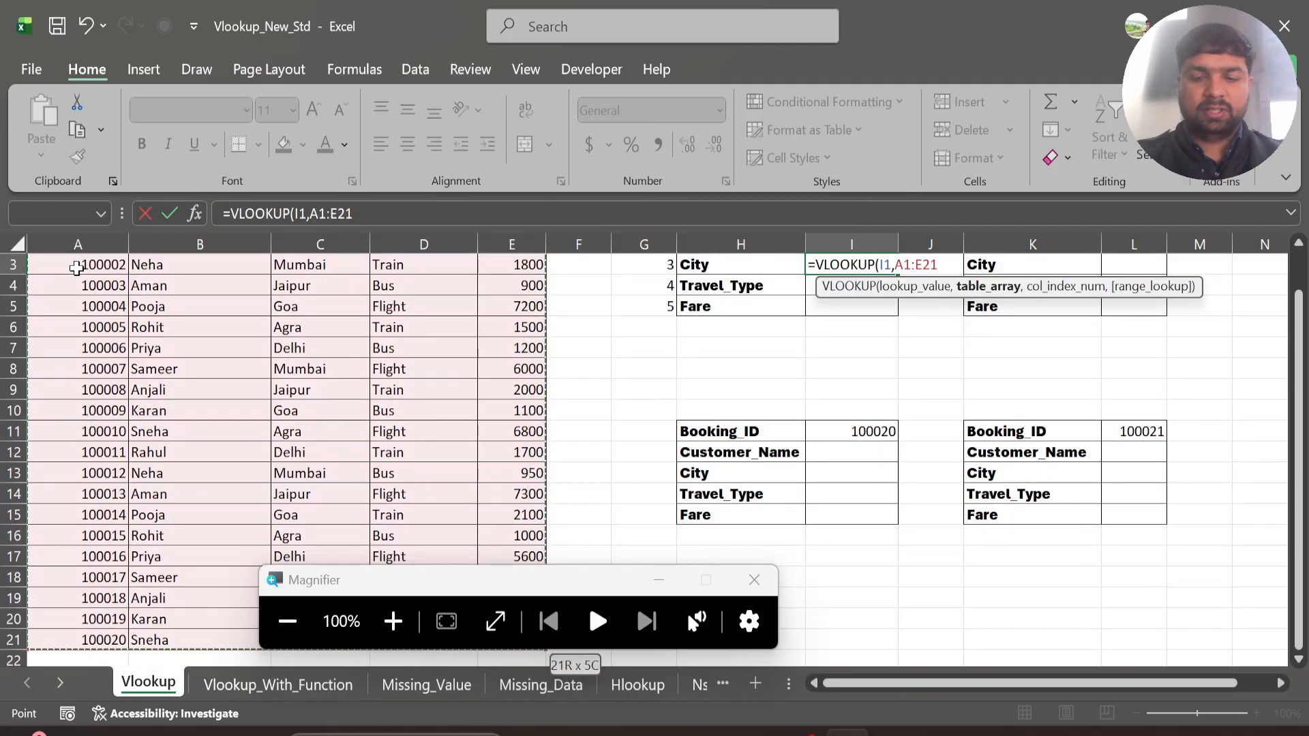
pyautogui.write(',')
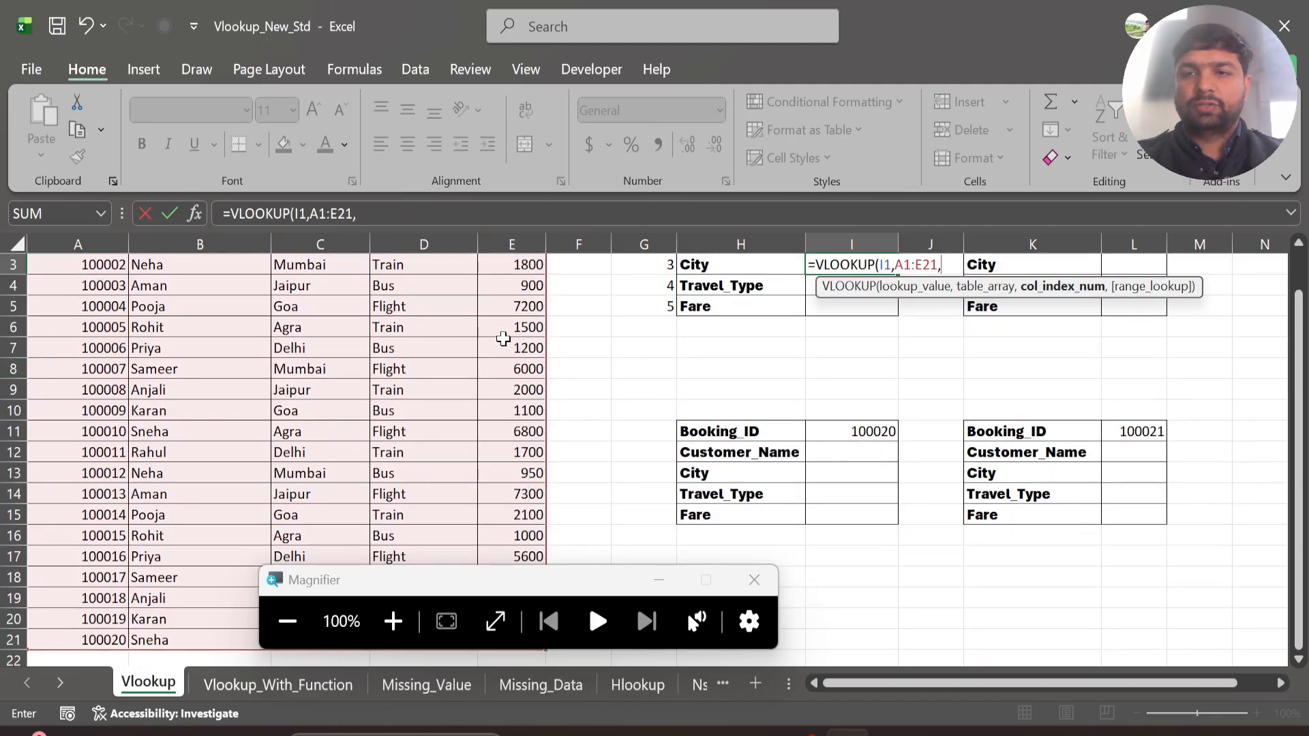
# Step: Complete the City formula with column index 3 and range lookup 0, giving =VLOOKUP(I1,A1:E21,3,0)
pyautogui.scroll(1, 504, 338)
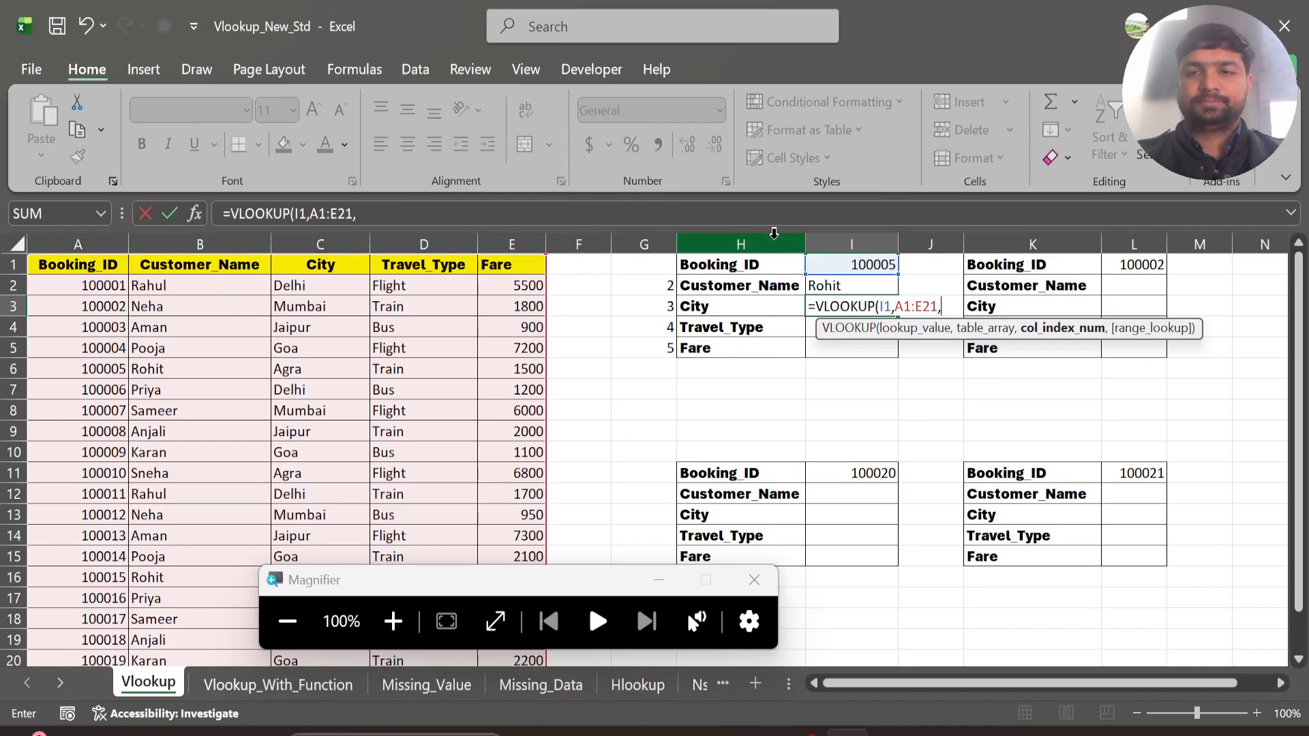
pyautogui.write('3')
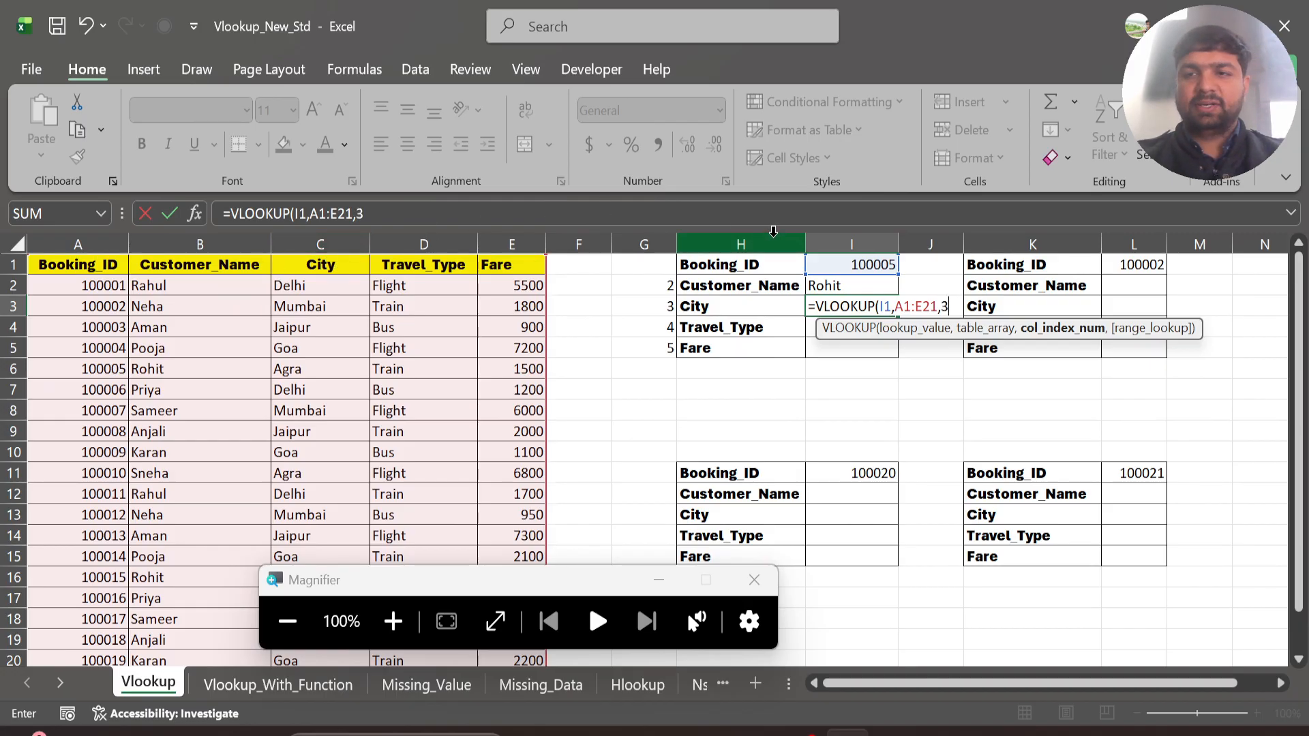
pyautogui.write(',')
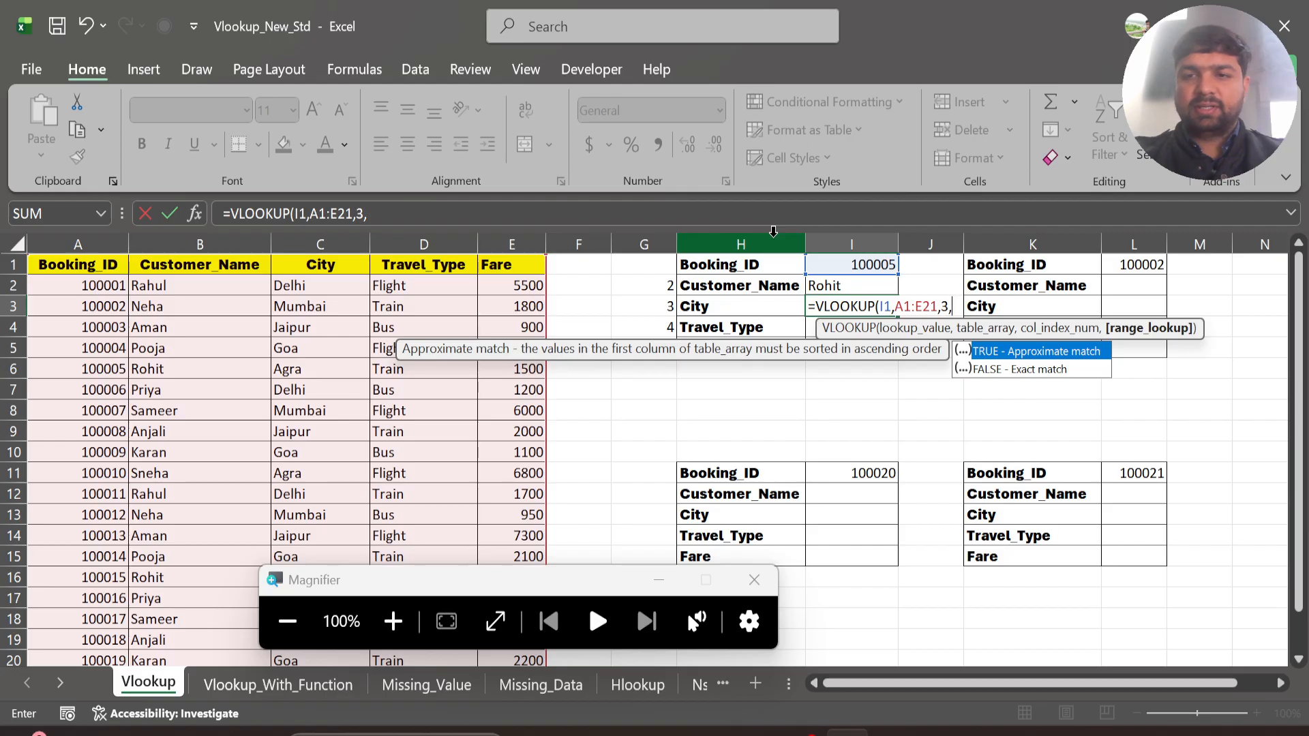
pyautogui.write('0)')
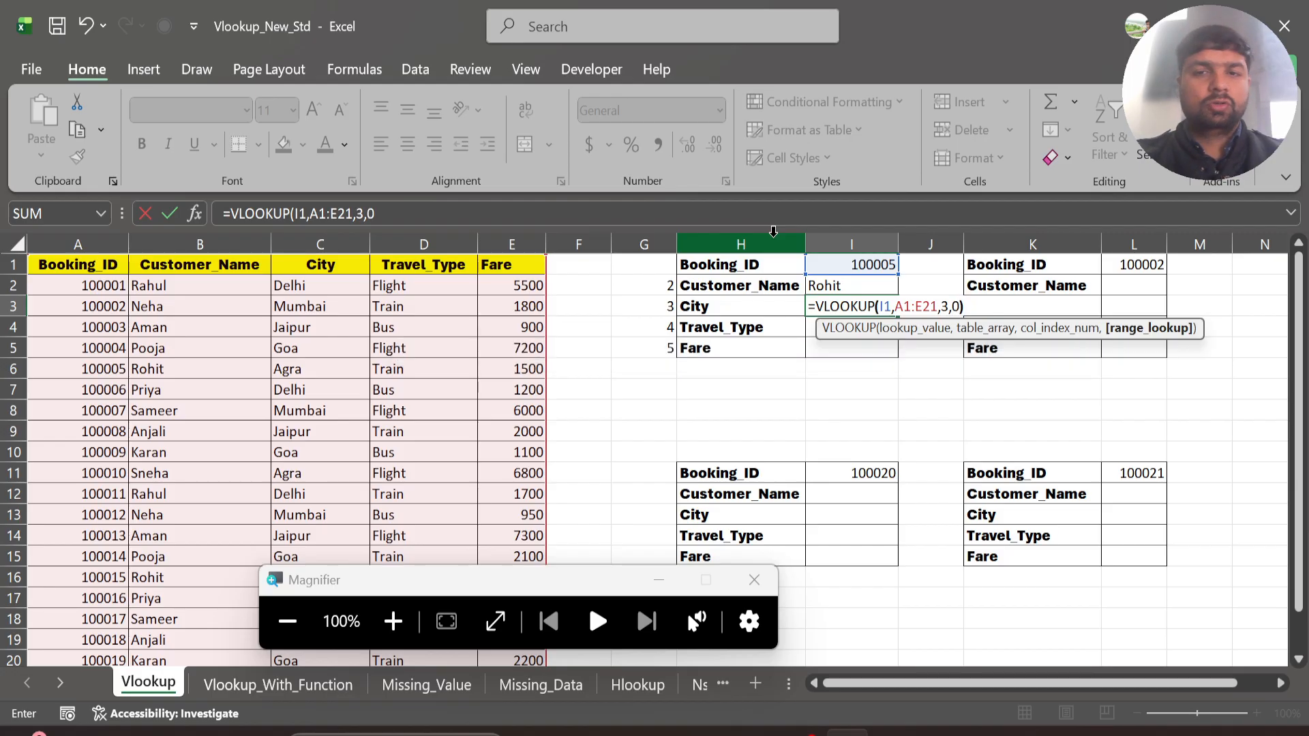
pyautogui.press('Return')
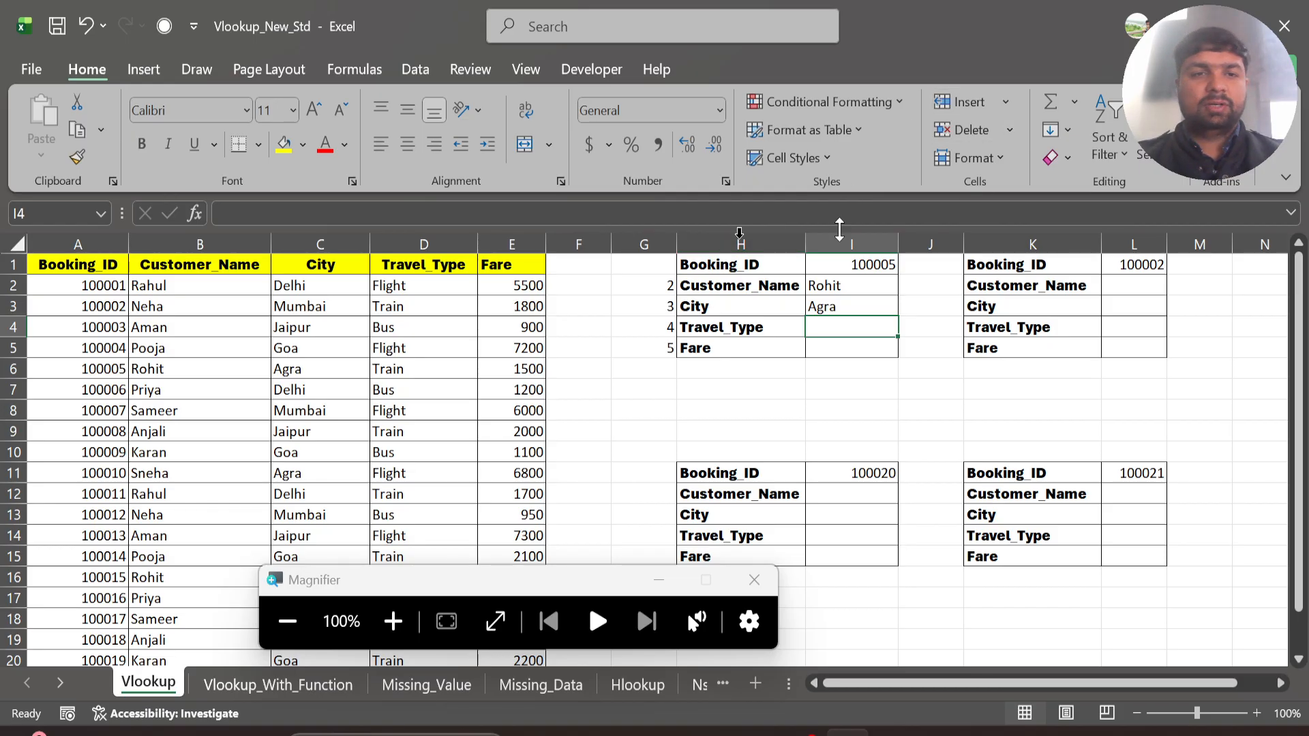
# Step: Select the whole booking table A1:E21 and name the range Travel
pyautogui.click(108, 271)
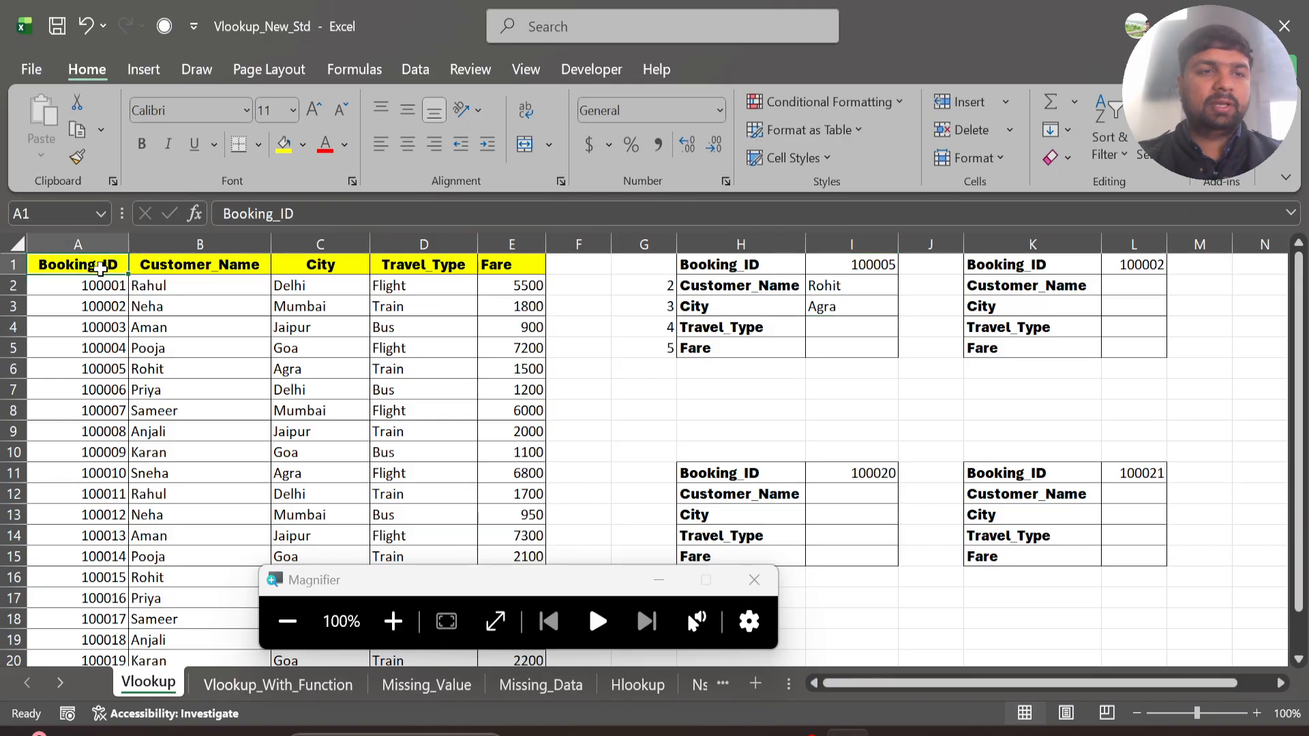
pyautogui.hotkey('ctrl', 'shift', 'Down')
pyautogui.hotkey('ctrl', 'shift', 'Right')
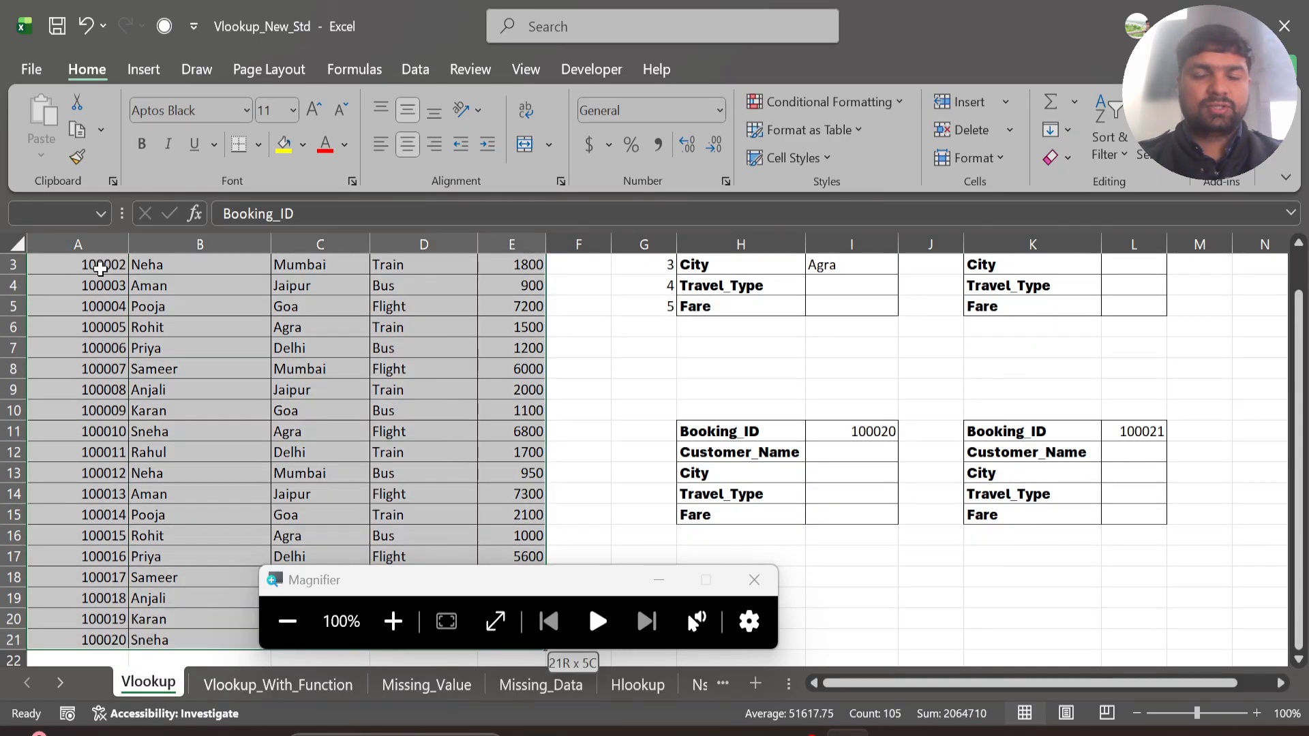
pyautogui.scroll(3, 101, 269)
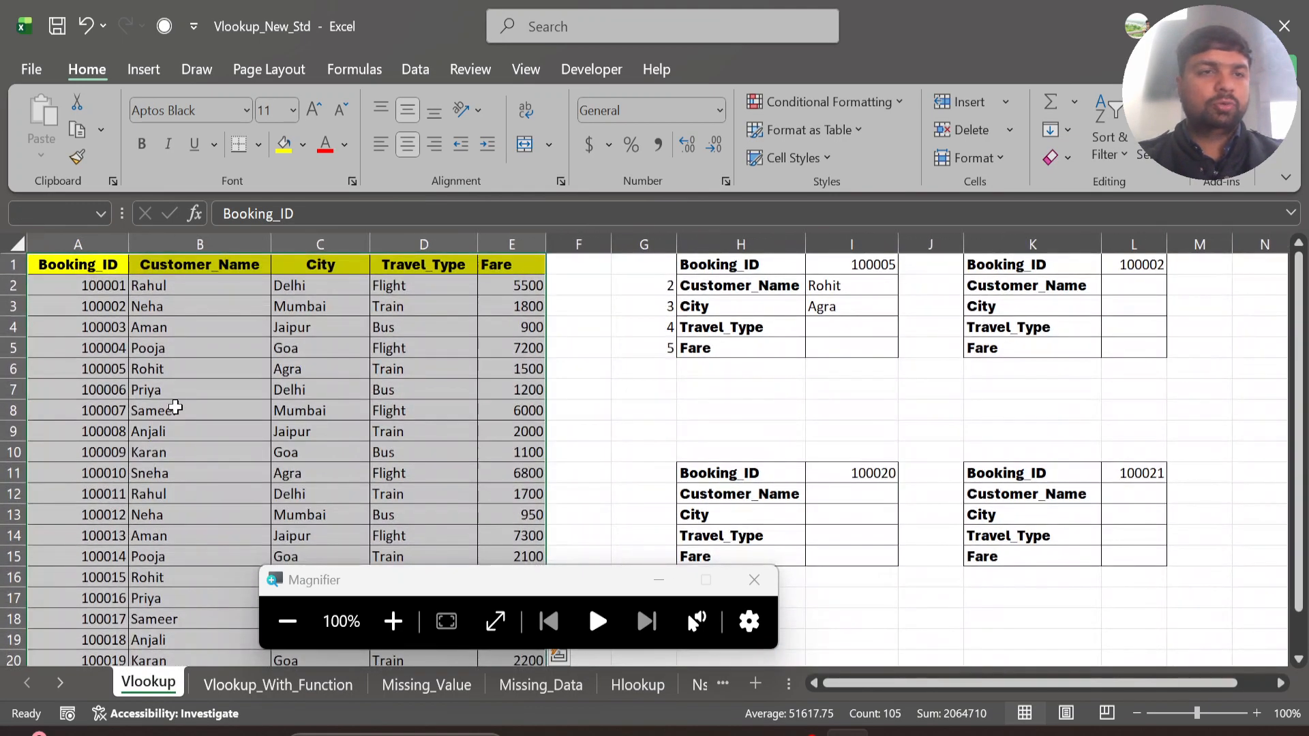
pyautogui.click(49, 212)
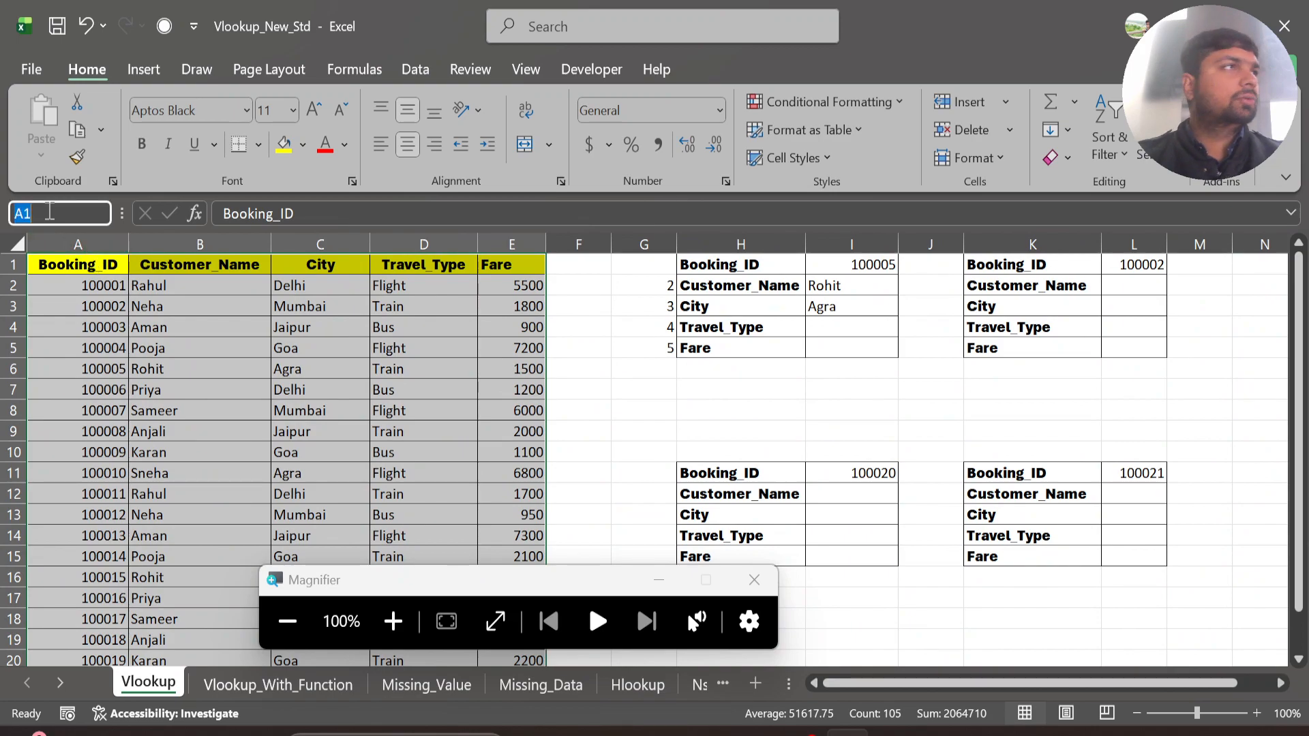
pyautogui.press('BackSpace')
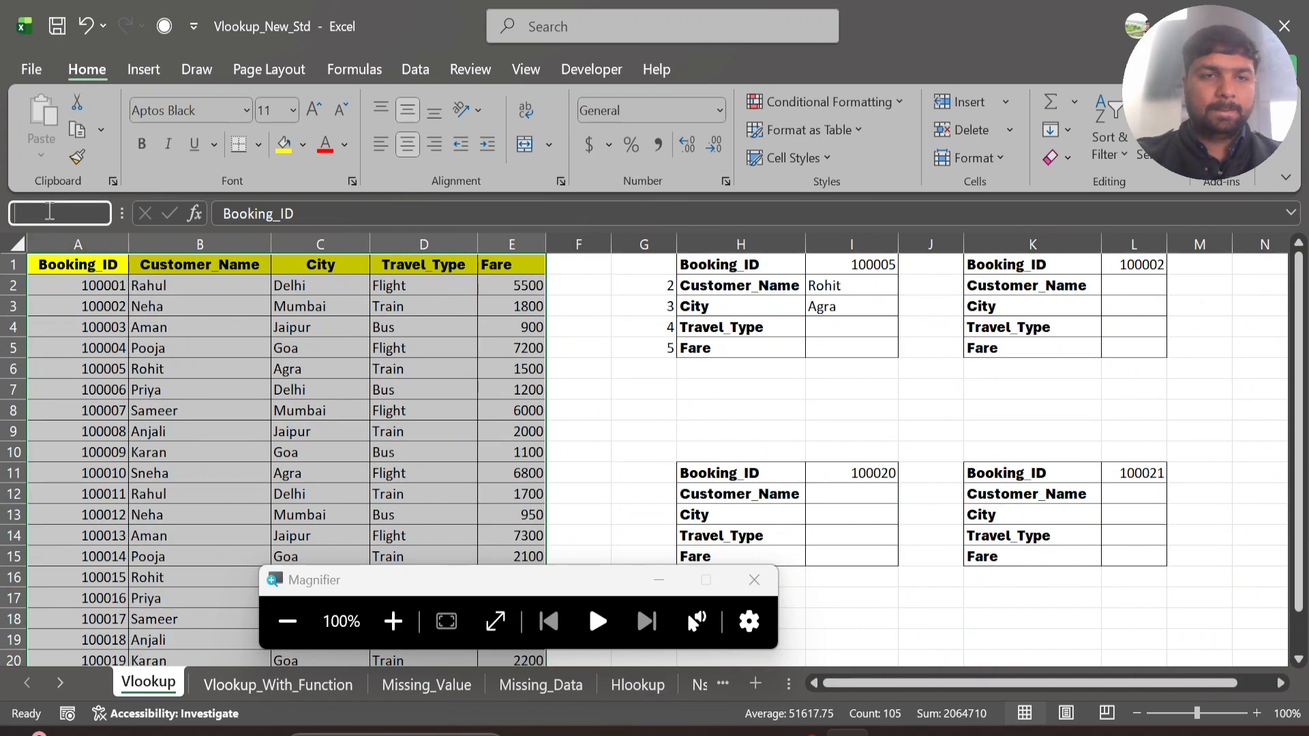
pyautogui.write('Tra')
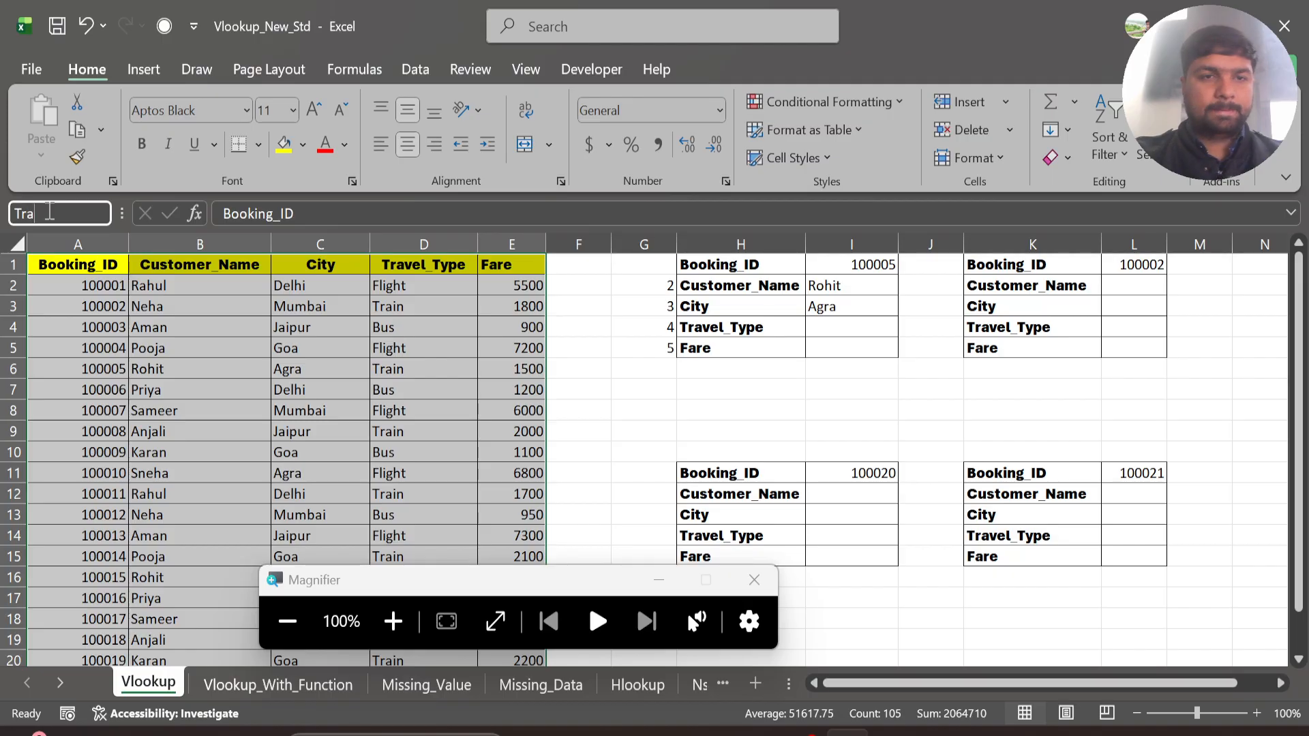
pyautogui.write('vel')
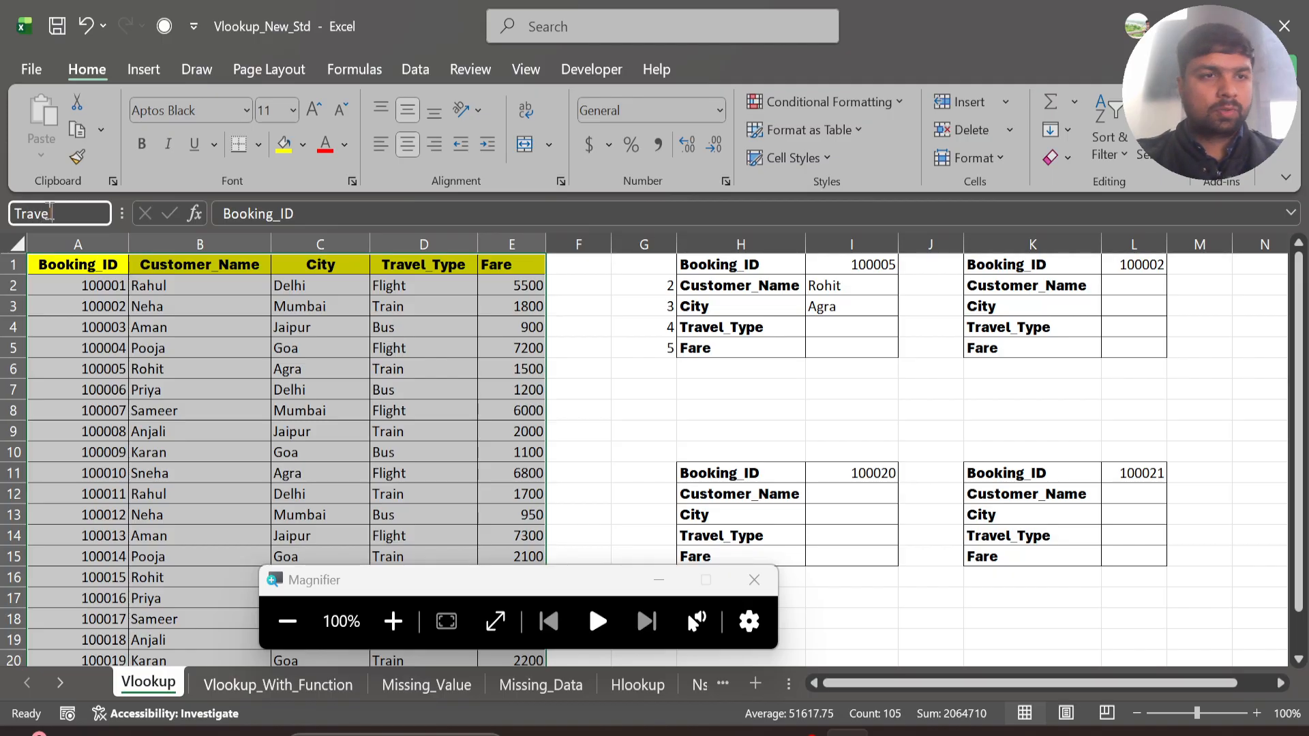
pyautogui.press('Return')
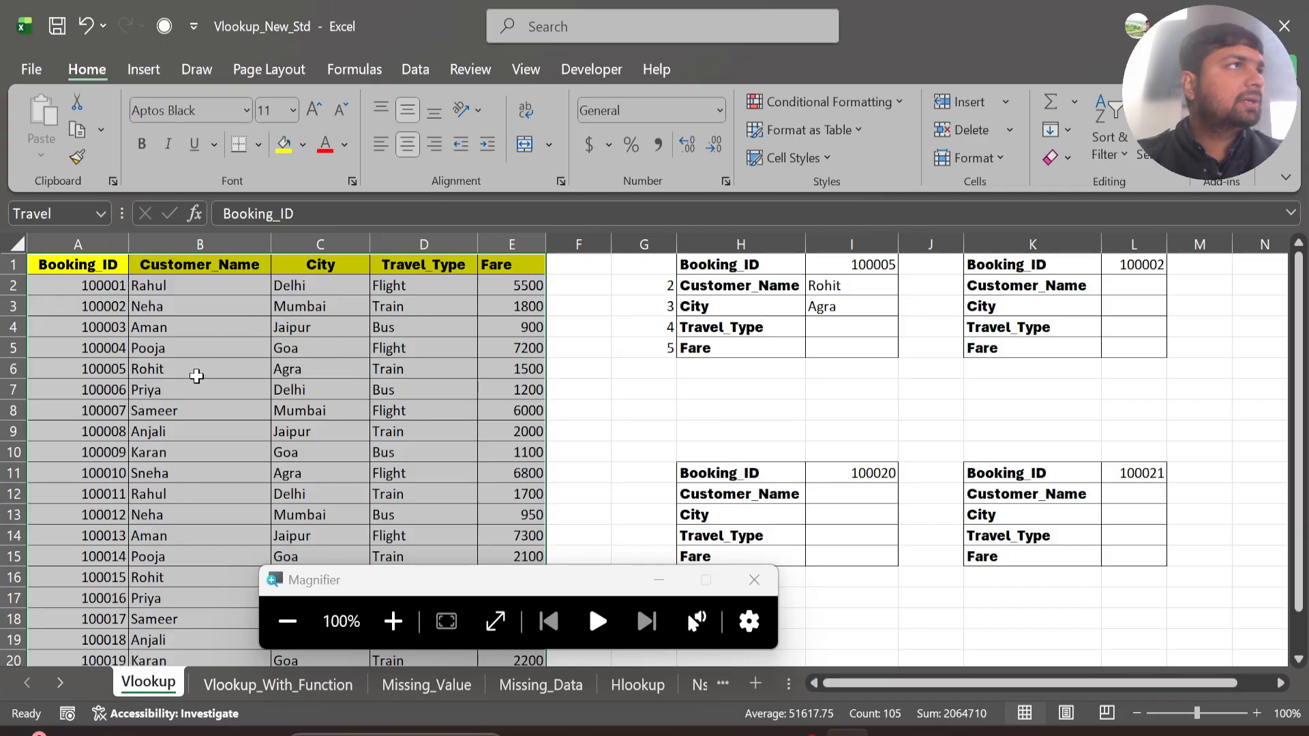
# Step: Begin a VLOOKUP formula in I4 for Travel_Type, with I1 as lookup value and the named range Travel as table array
pyautogui.click(849, 329)
pyautogui.write('=vl')
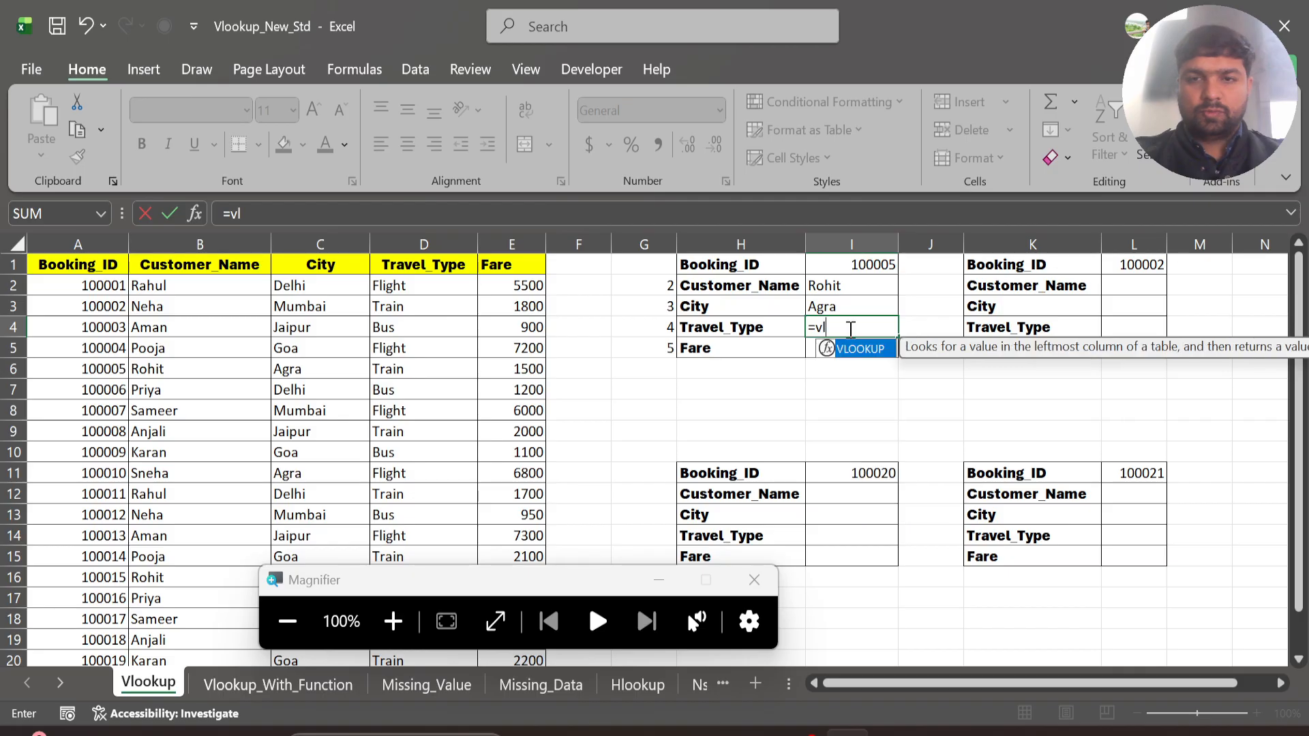
pyautogui.press('Tab')
pyautogui.click(879, 264)
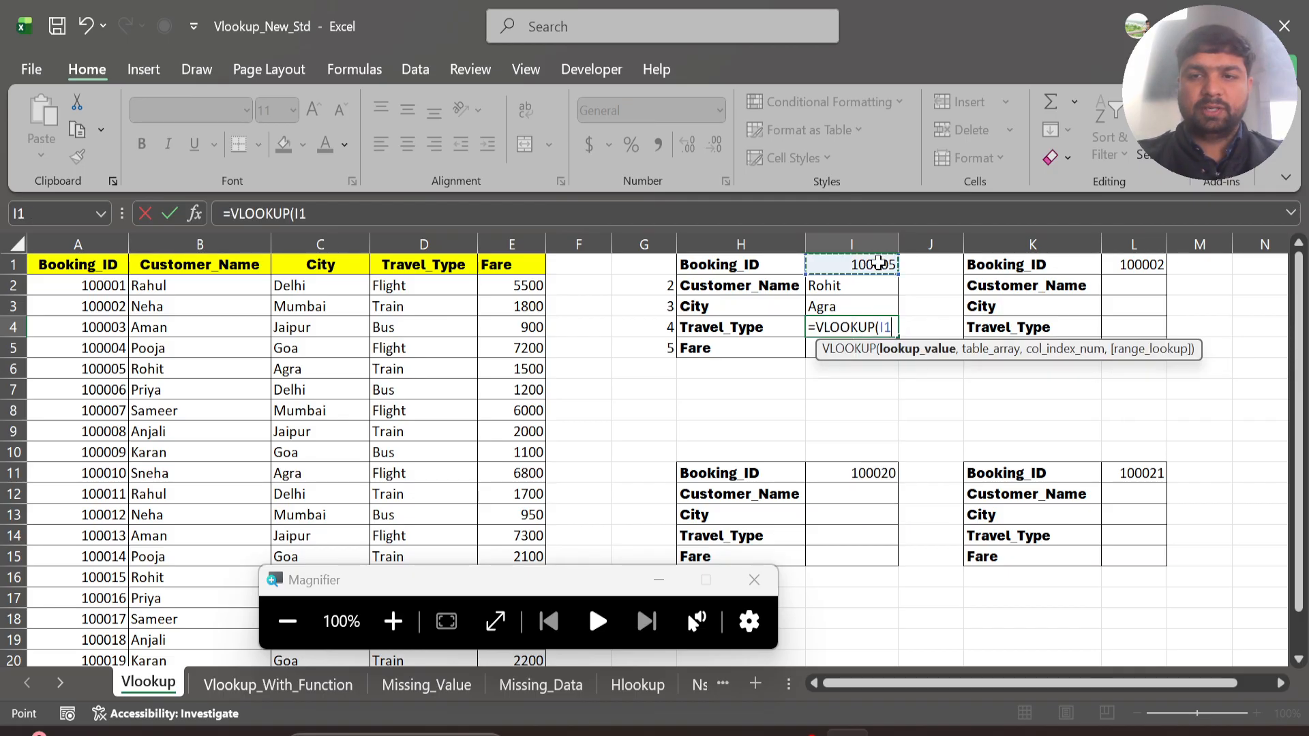
pyautogui.write(',')
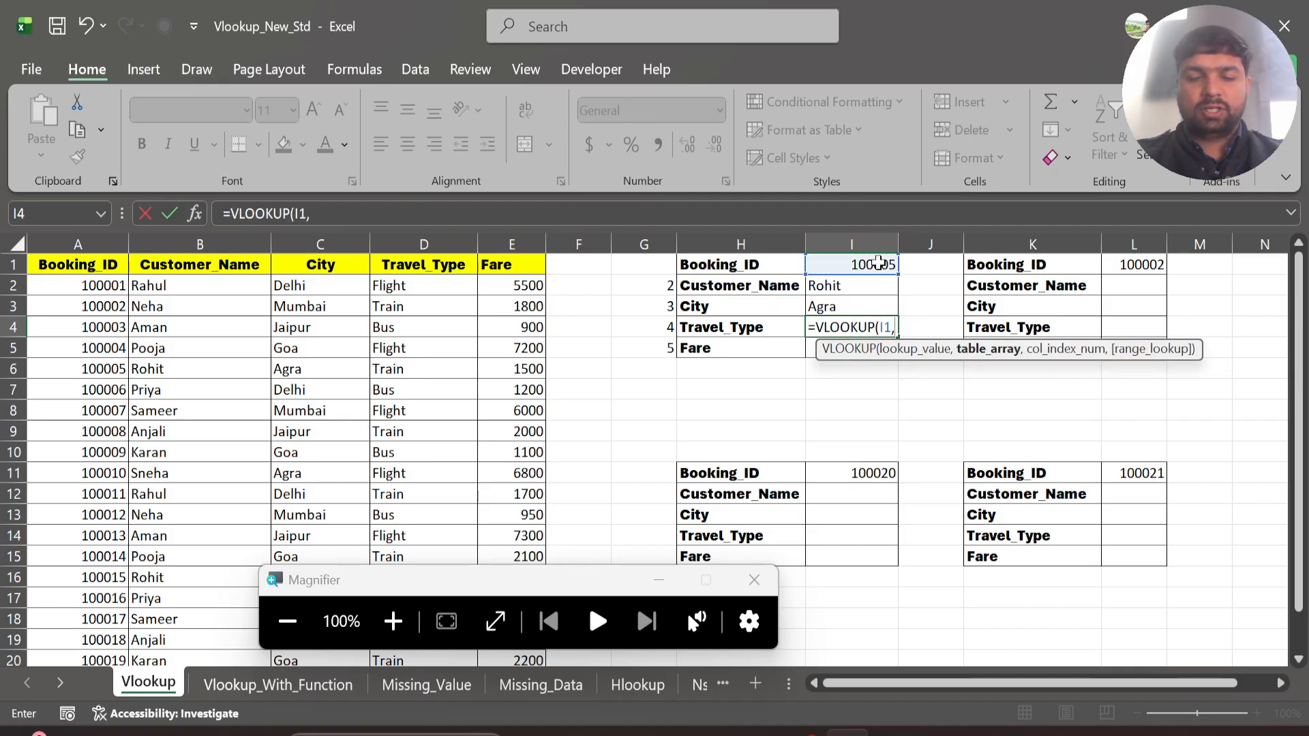
pyautogui.write('Tr')
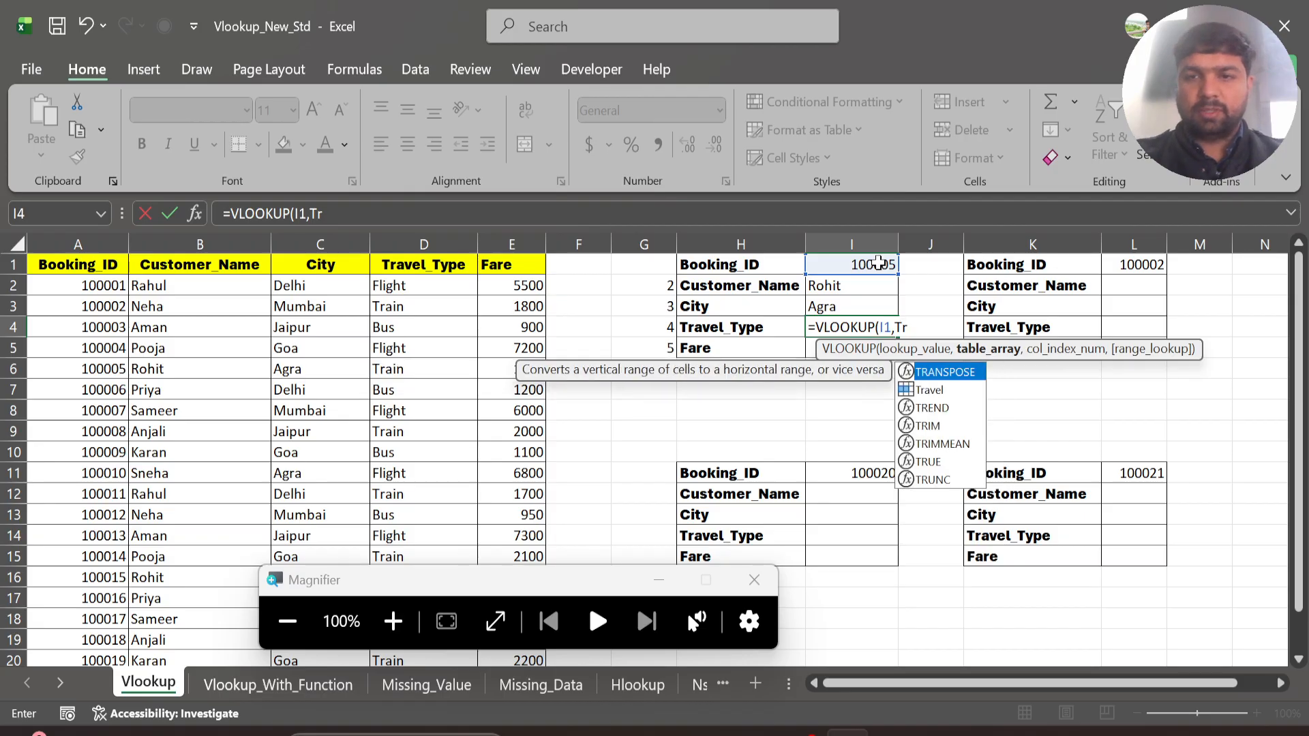
pyautogui.press('Down')
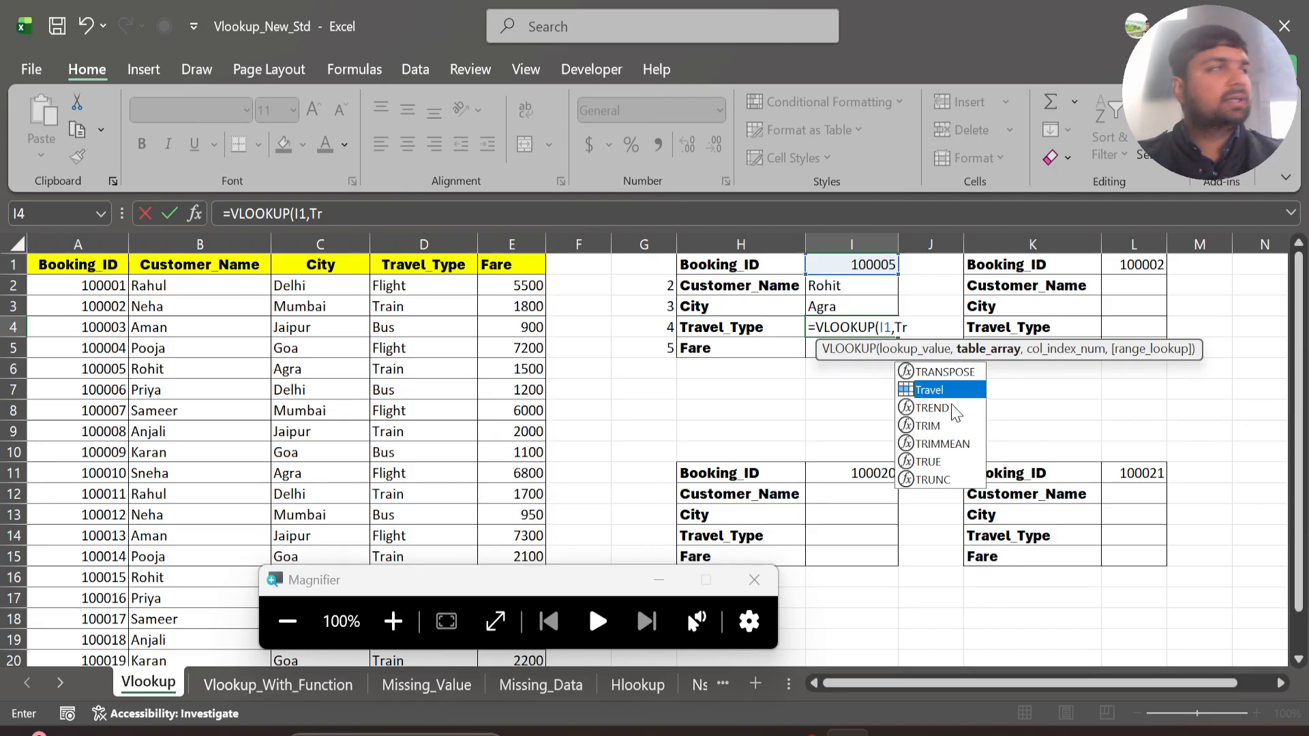
pyautogui.press('Tab')
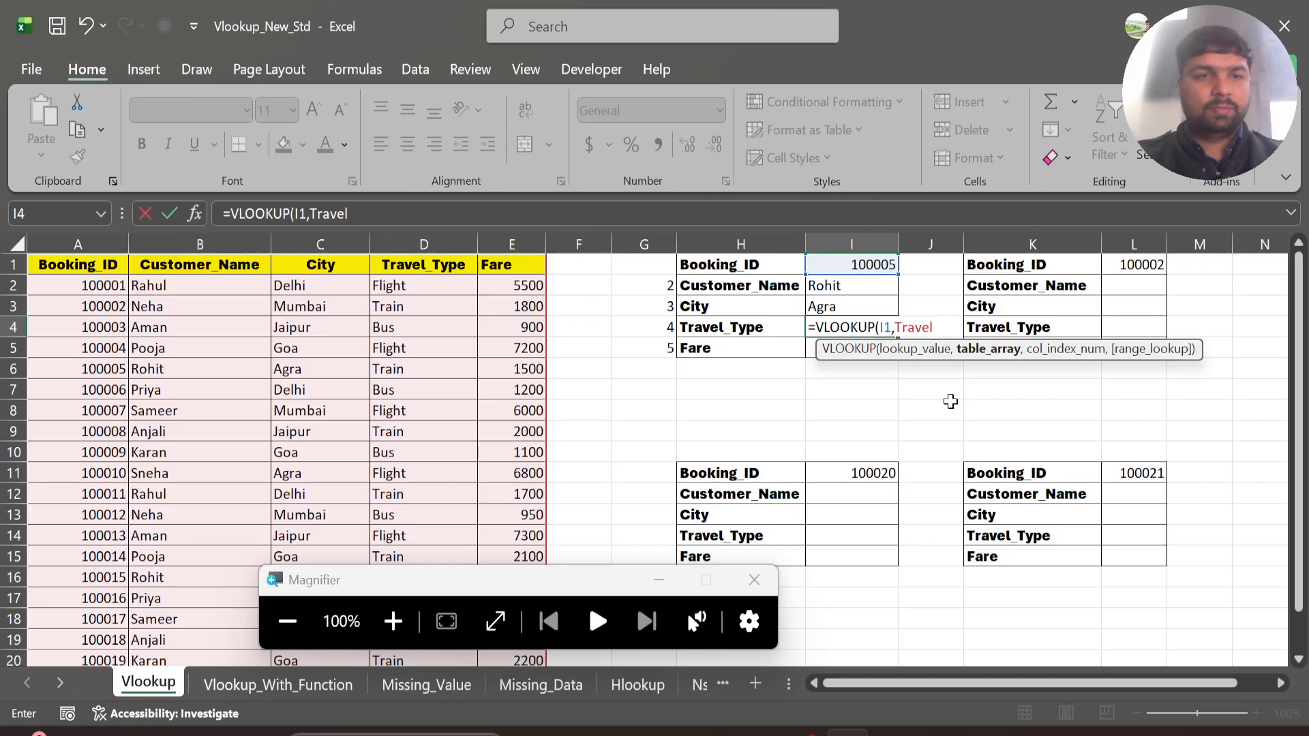
# Step: Complete the Travel_Type formula with column index 4 and range lookup 0, giving =VLOOKUP(I1,Travel,4,0)
pyautogui.write(',')
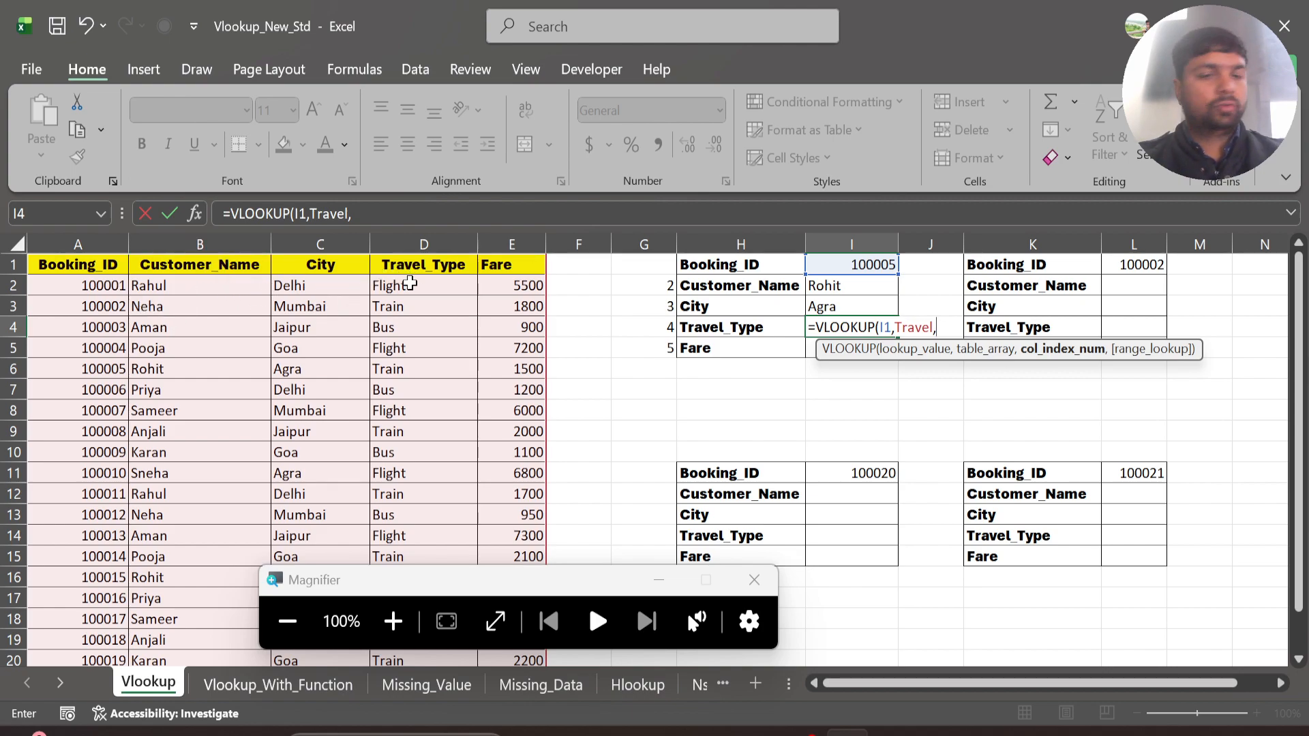
pyautogui.write('4,0')
pyautogui.press('Return')
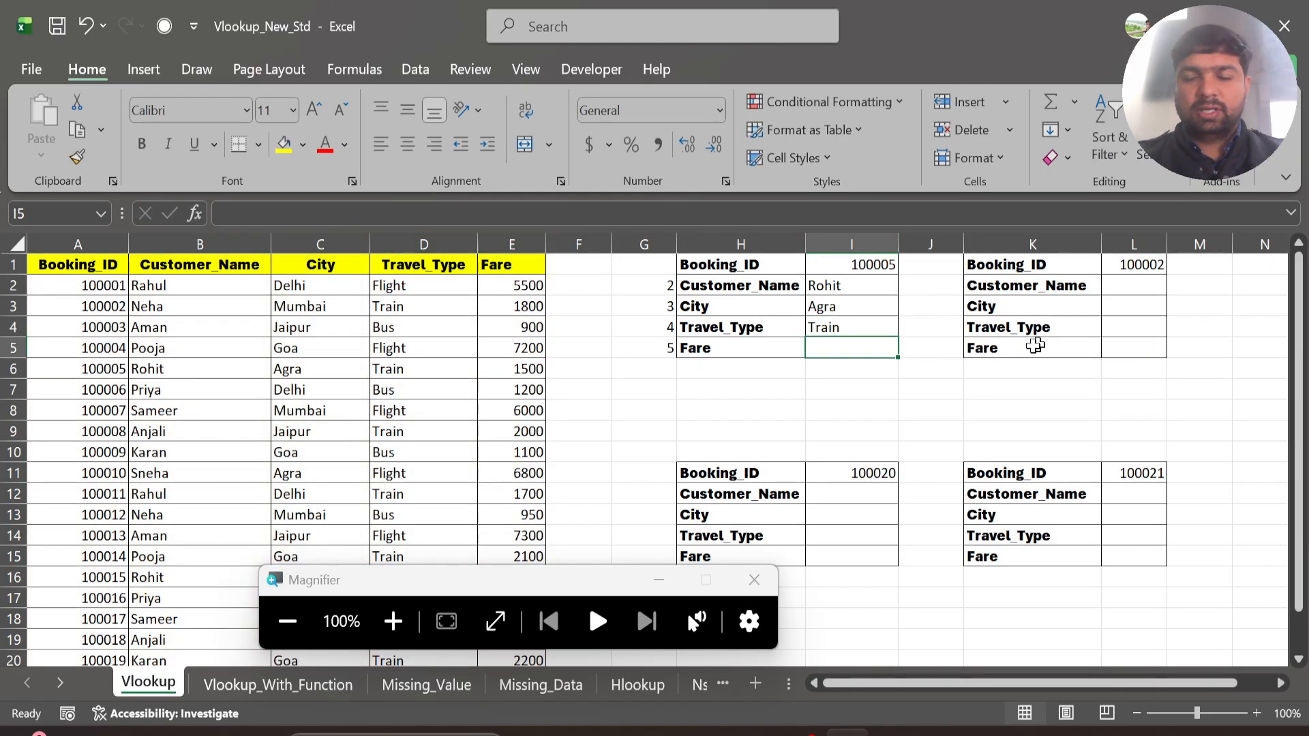
# Step: Fill the Travel_Type formula from I4 down into the Fare cell I5
pyautogui.click(842, 326)
pyautogui.moveTo(897, 337); pyautogui.dragTo(897, 355)
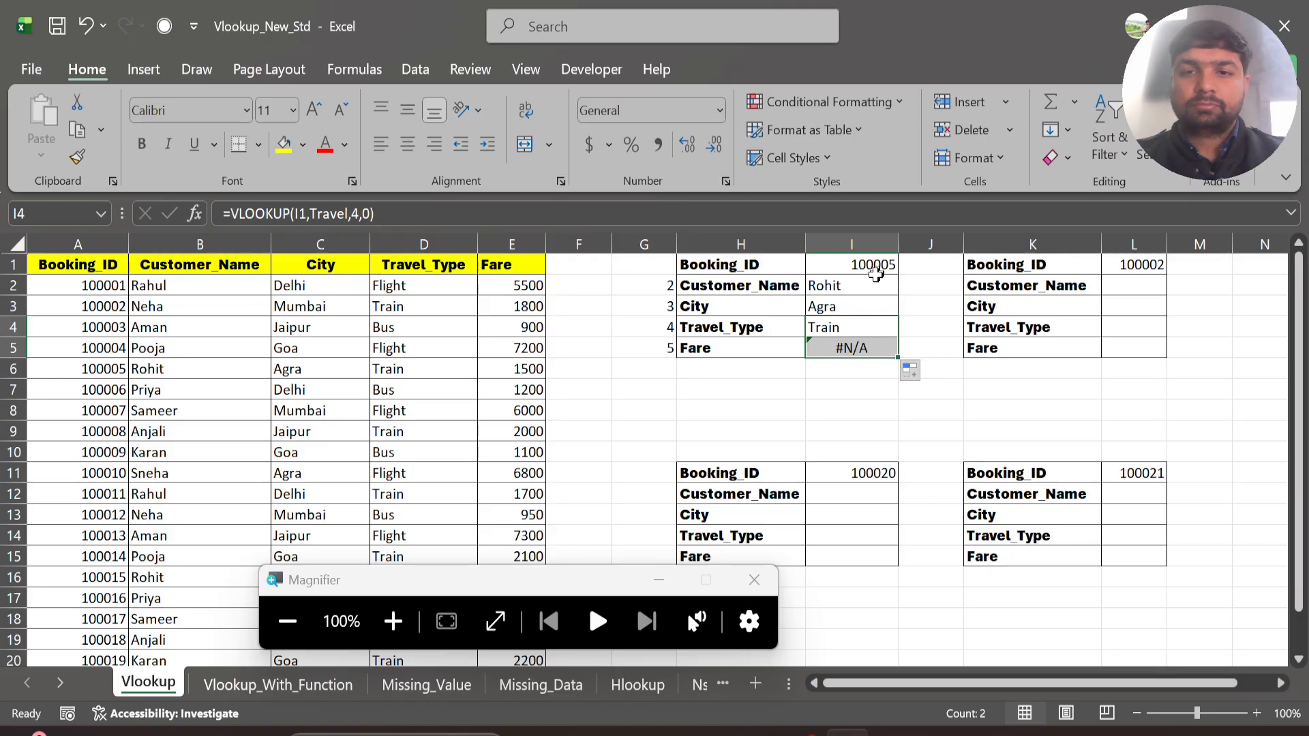
pyautogui.click(854, 346)
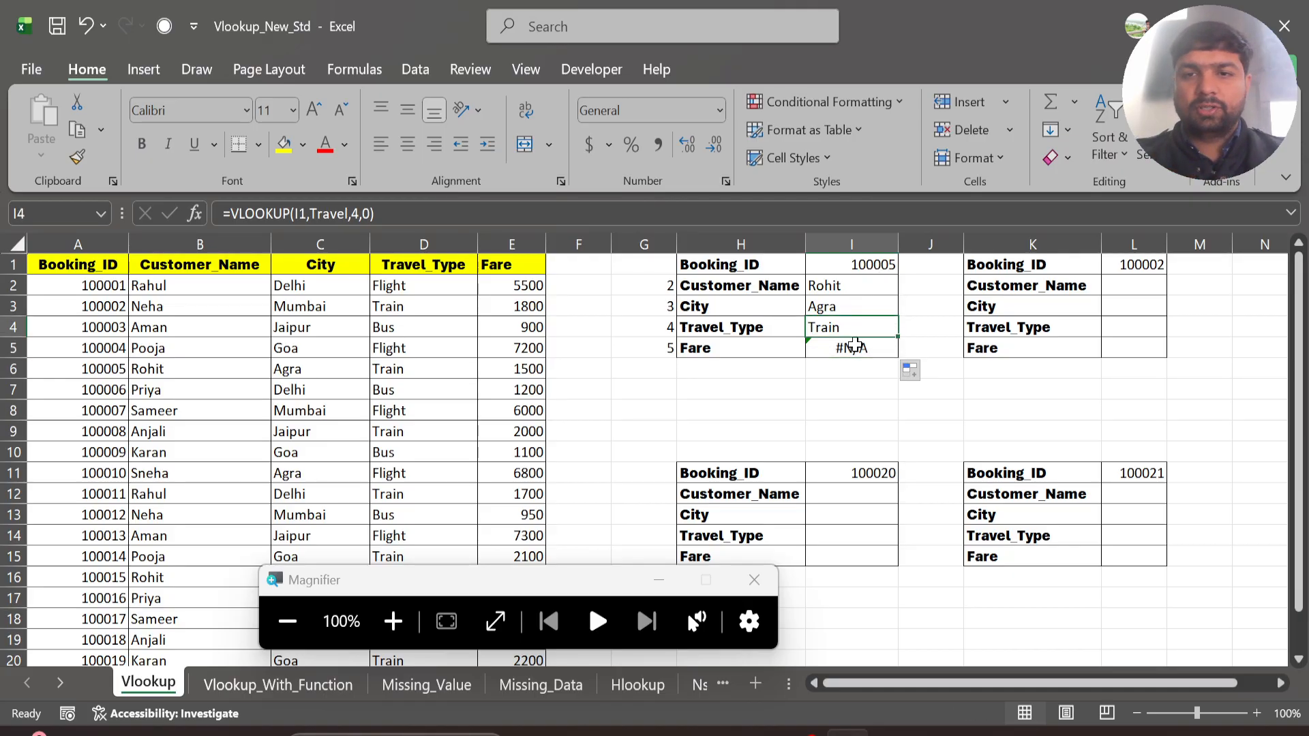
# Step: Clear the cells I3:I5 and fill the Customer_Name formula from I2 down to I5
pyautogui.moveTo(852, 306); pyautogui.dragTo(855, 345)
pyautogui.press('Delete')
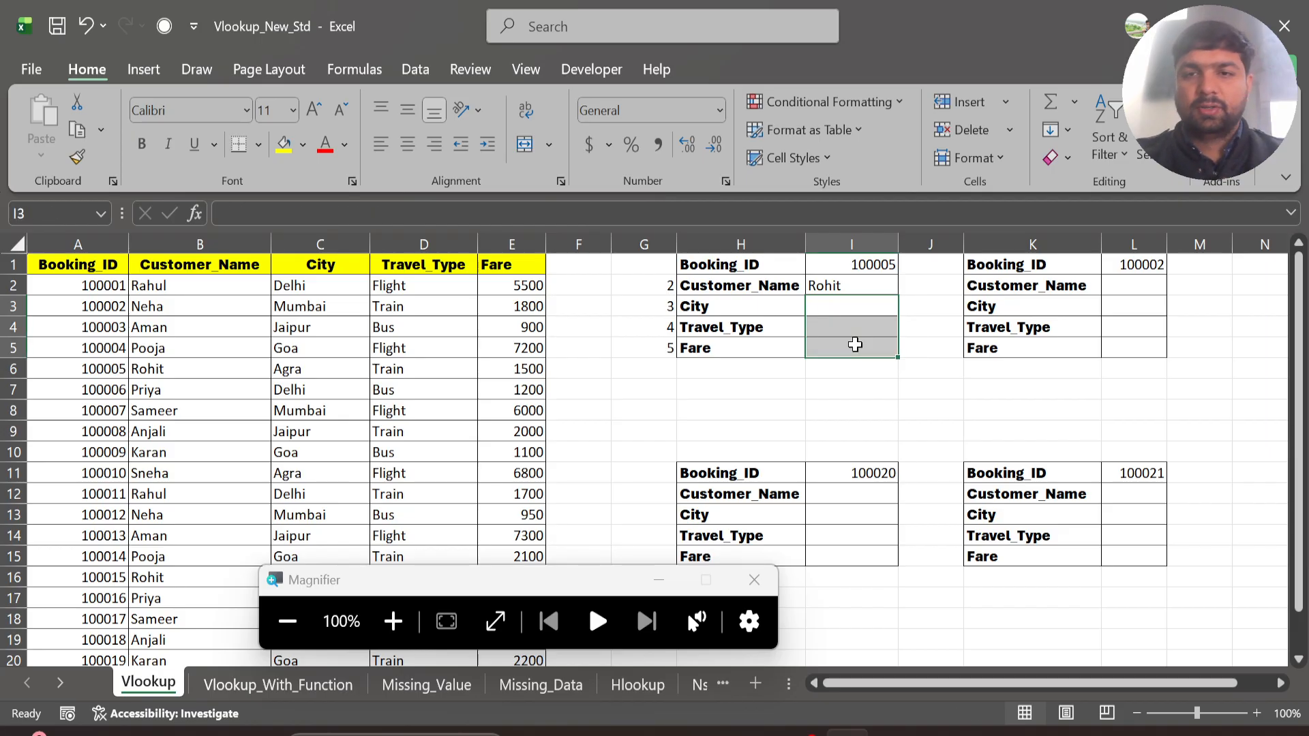
pyautogui.press('Up')
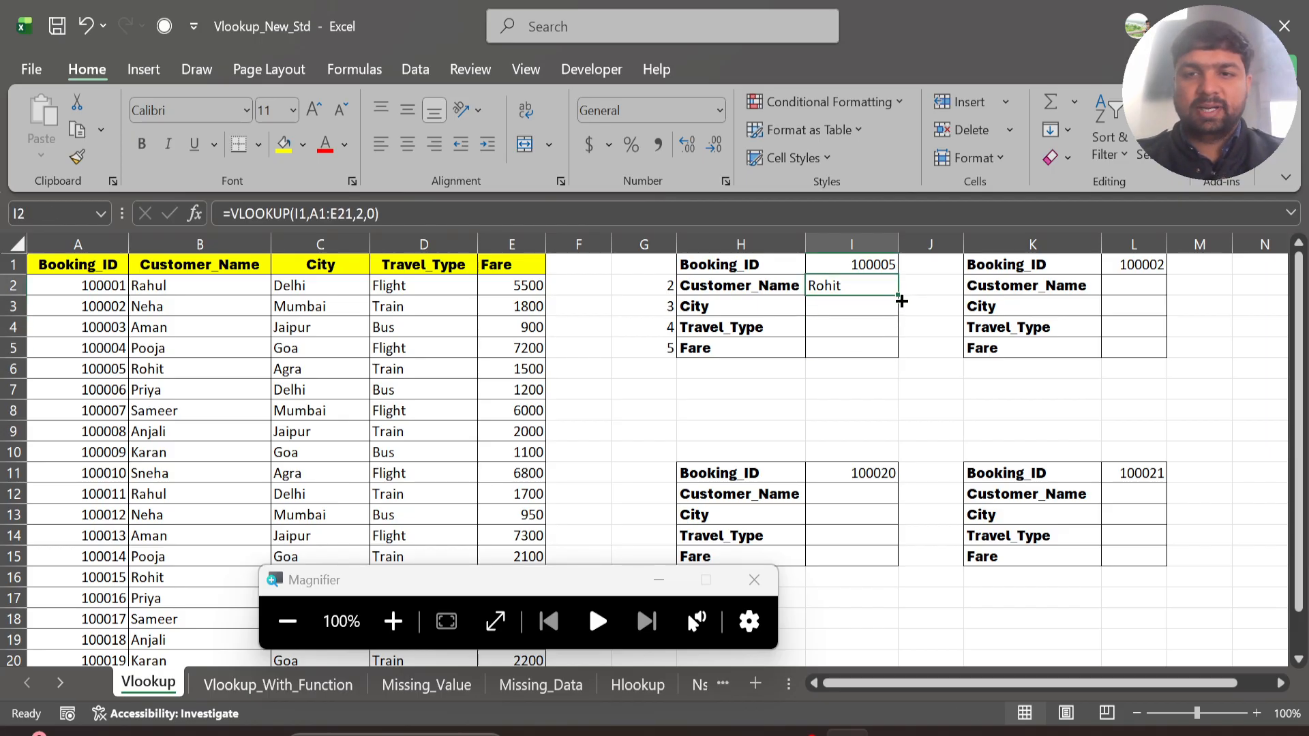
pyautogui.moveTo(902, 300); pyautogui.dragTo(902, 350)
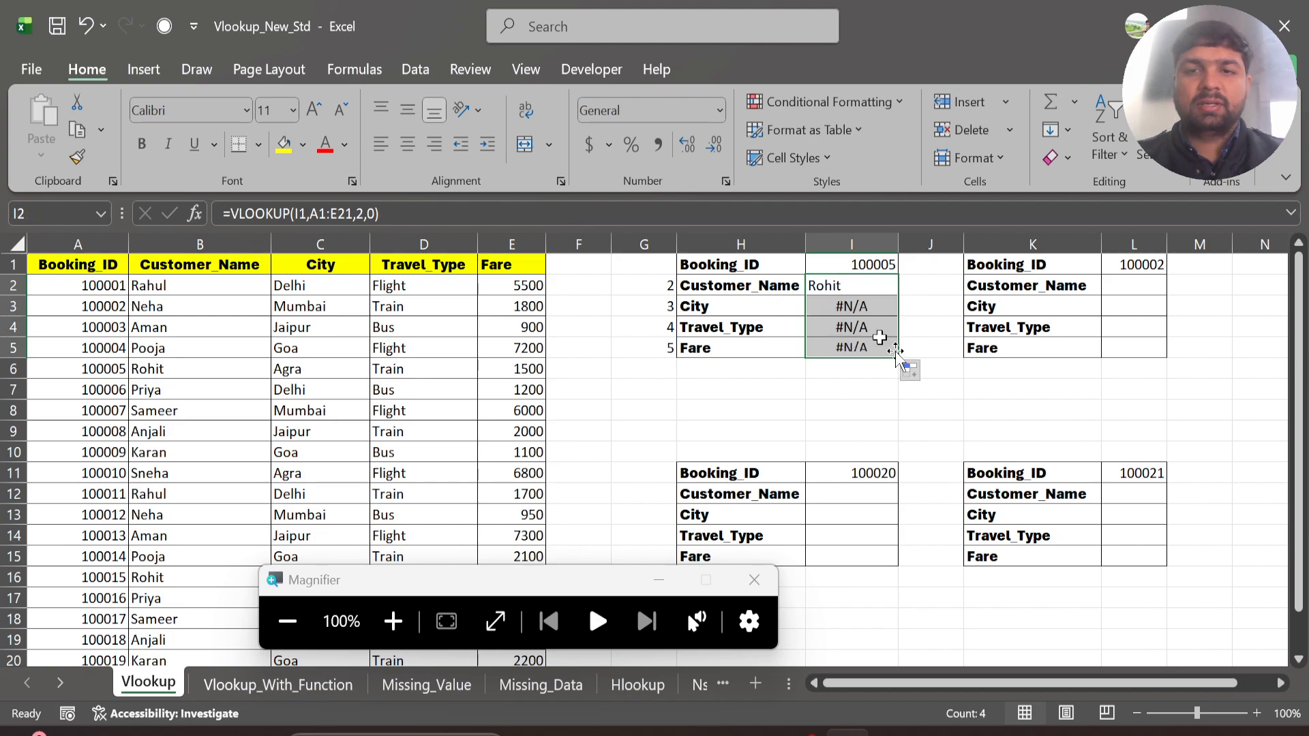
pyautogui.click(855, 307)
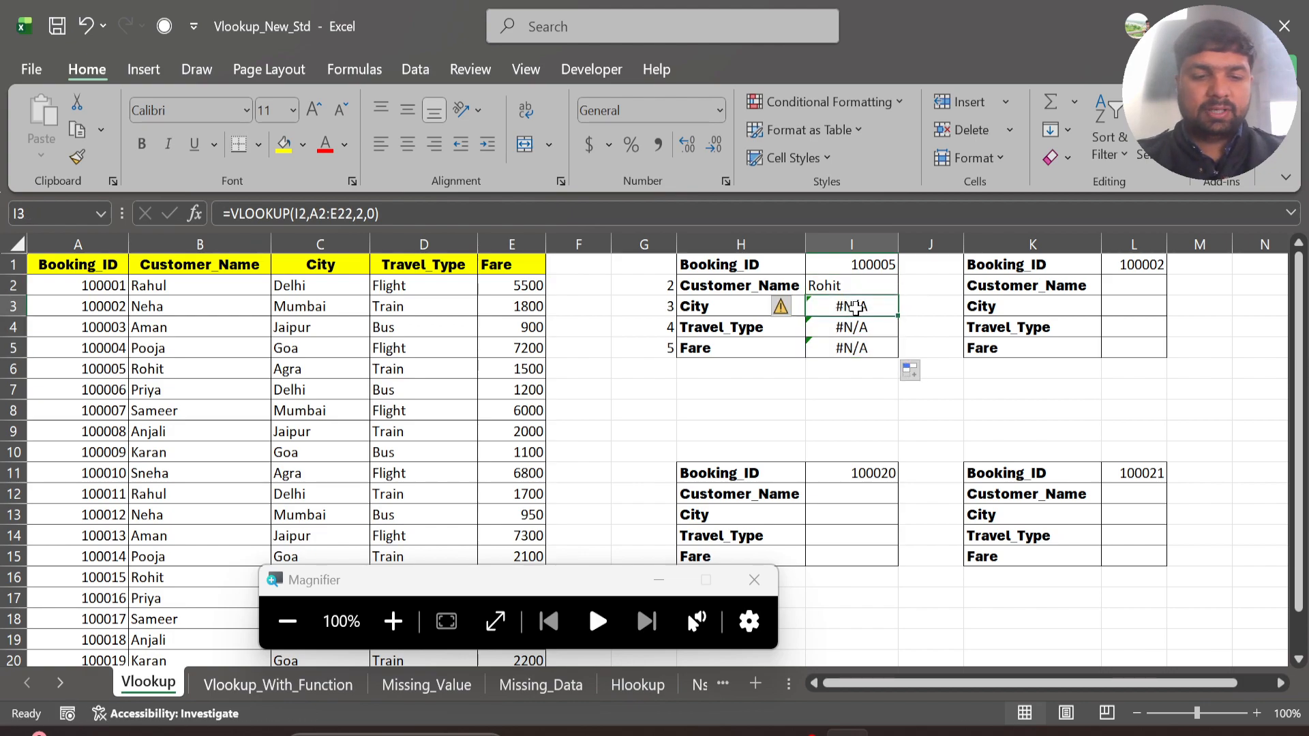
pyautogui.doubleClick(855, 307)
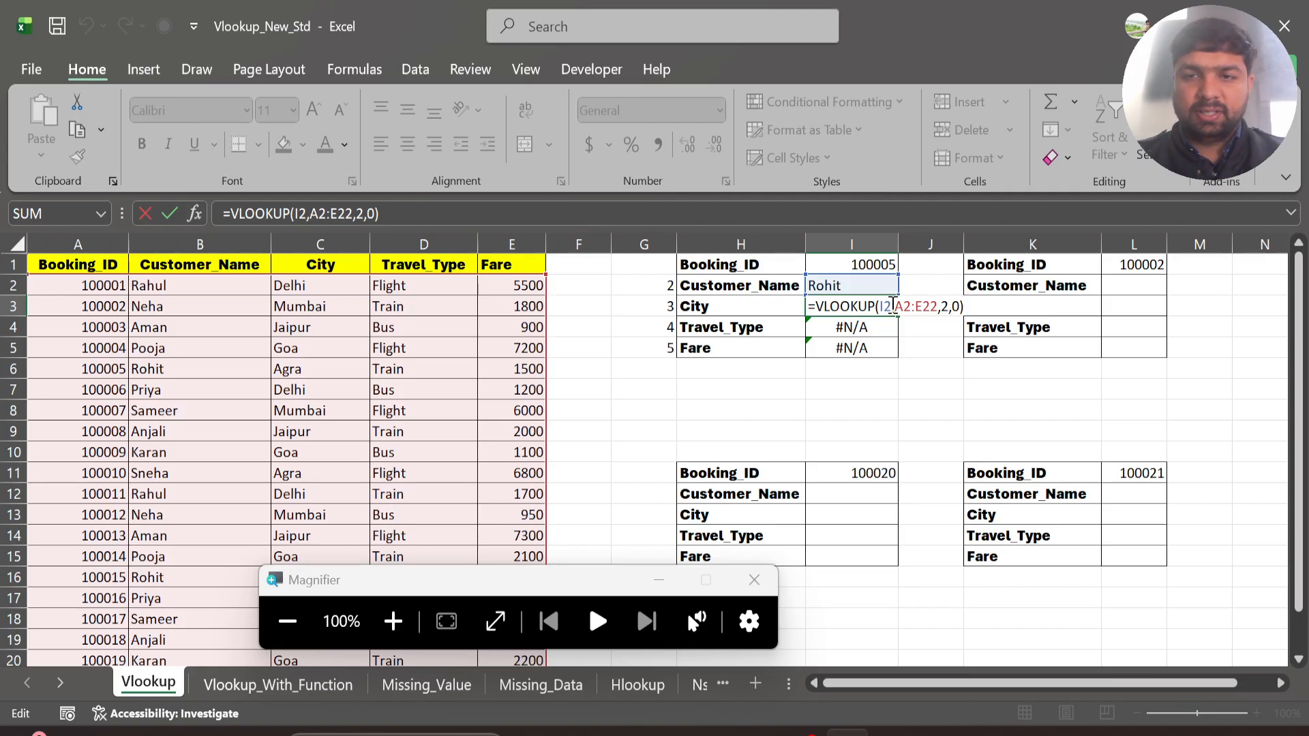
pyautogui.doubleClick(883, 306)
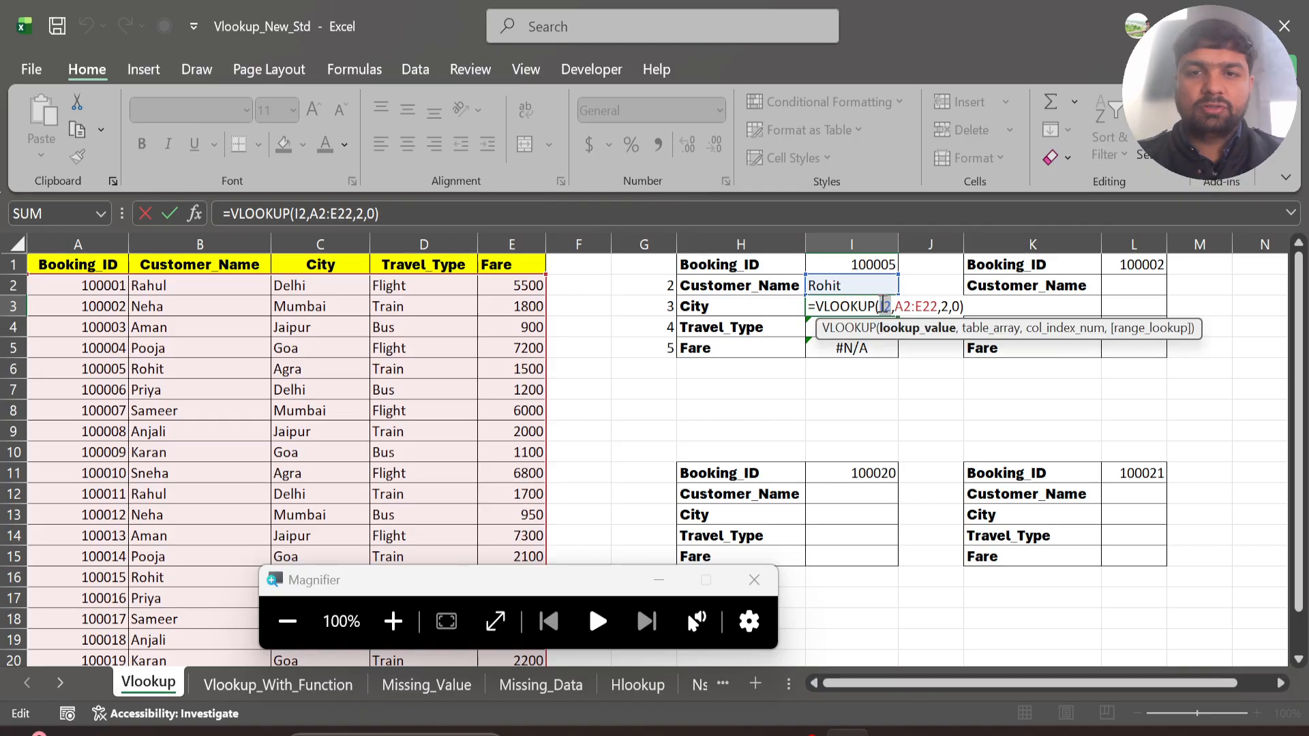
pyautogui.click(841, 265)
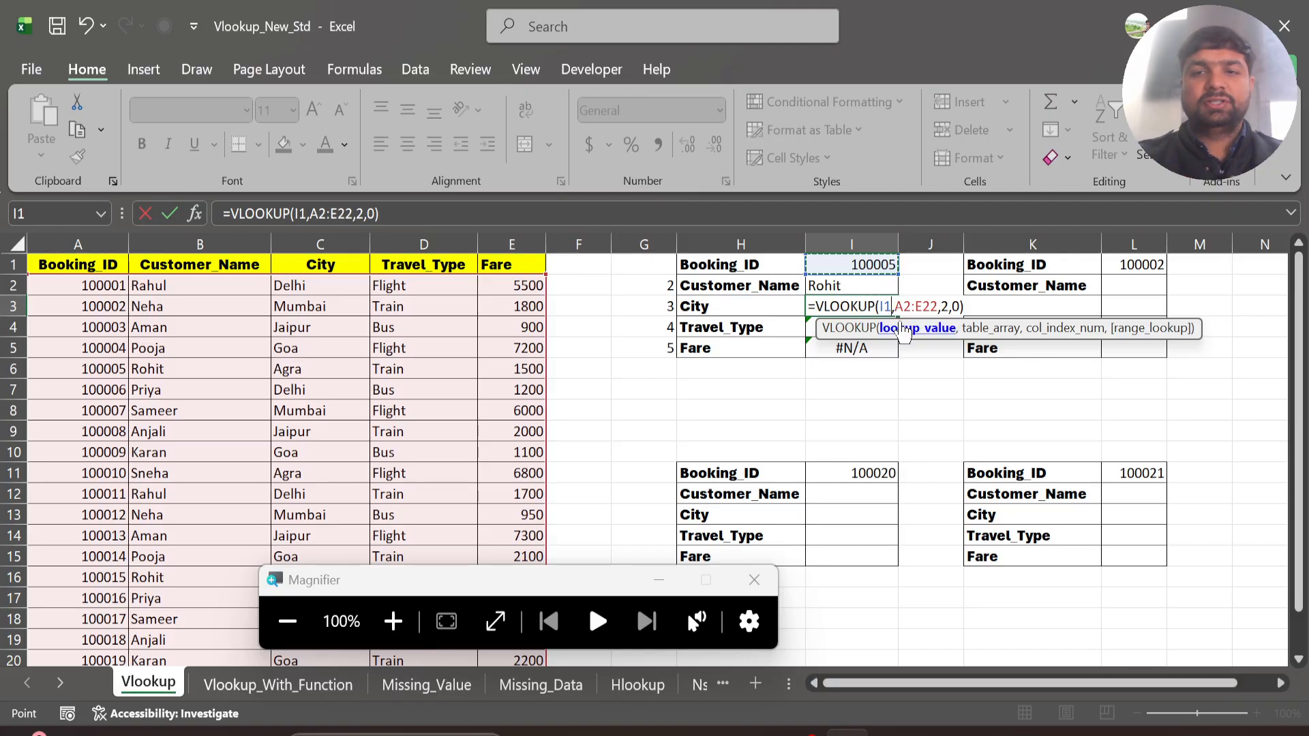
pyautogui.press('Escape')
pyautogui.click(848, 286)
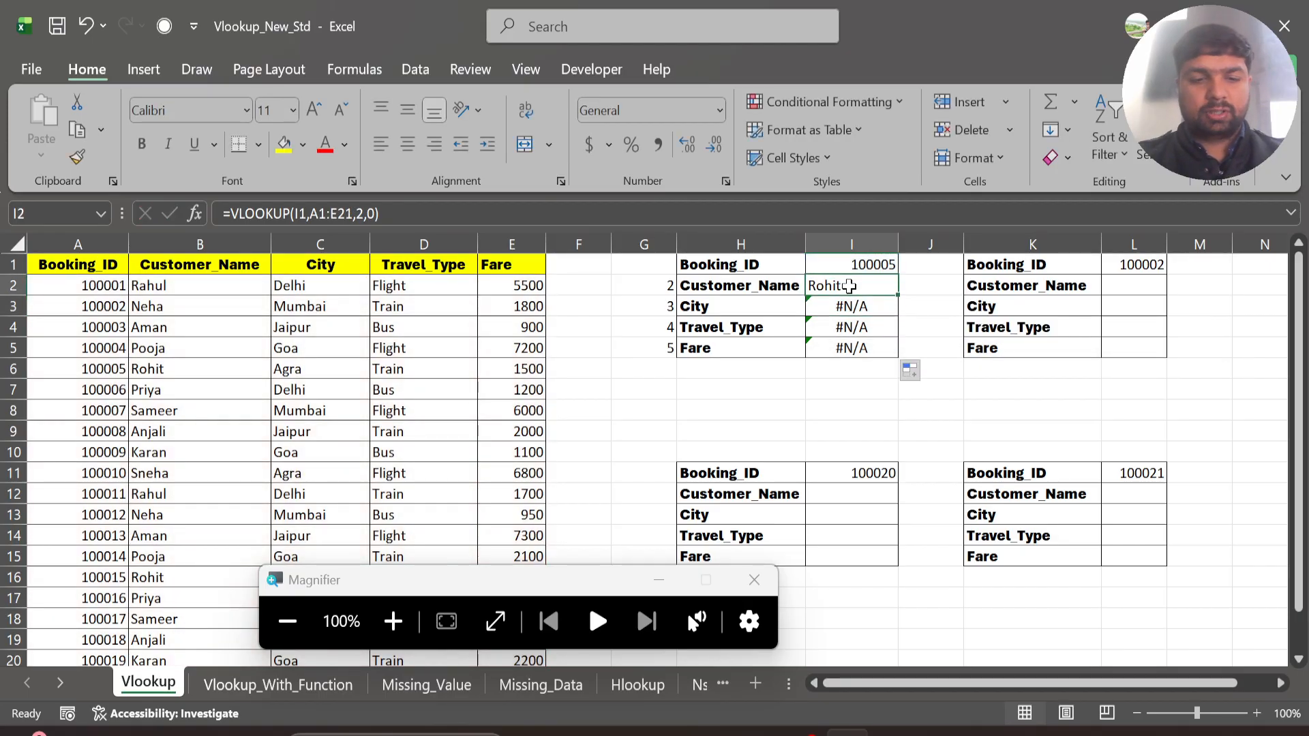
pyautogui.doubleClick(849, 286)
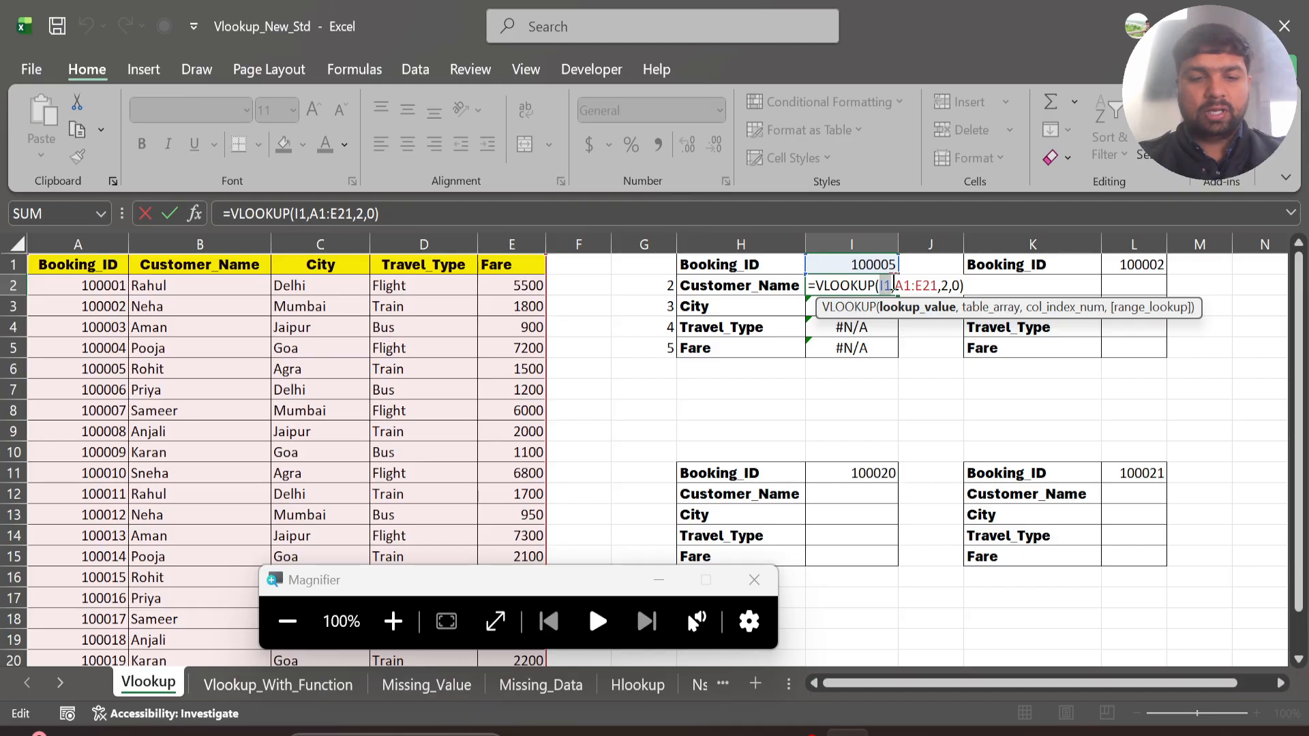
pyautogui.press('F4')
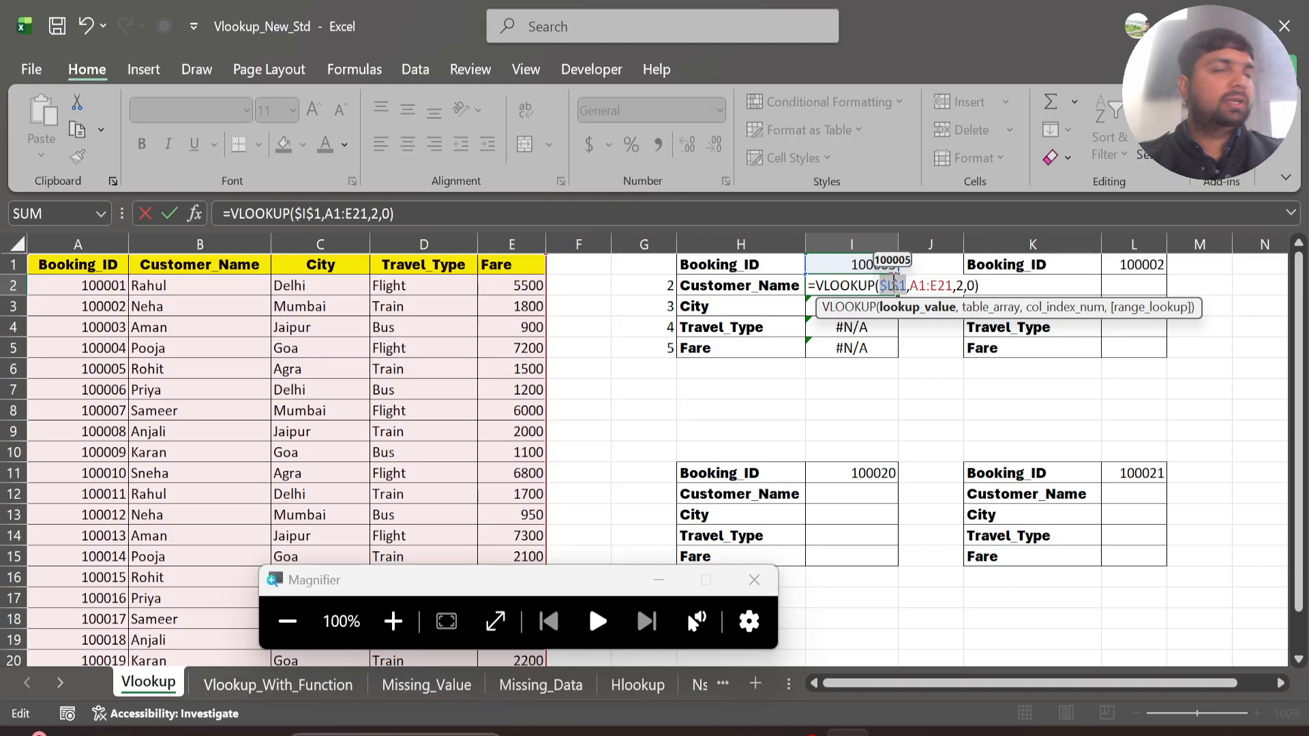
pyautogui.press('Escape')
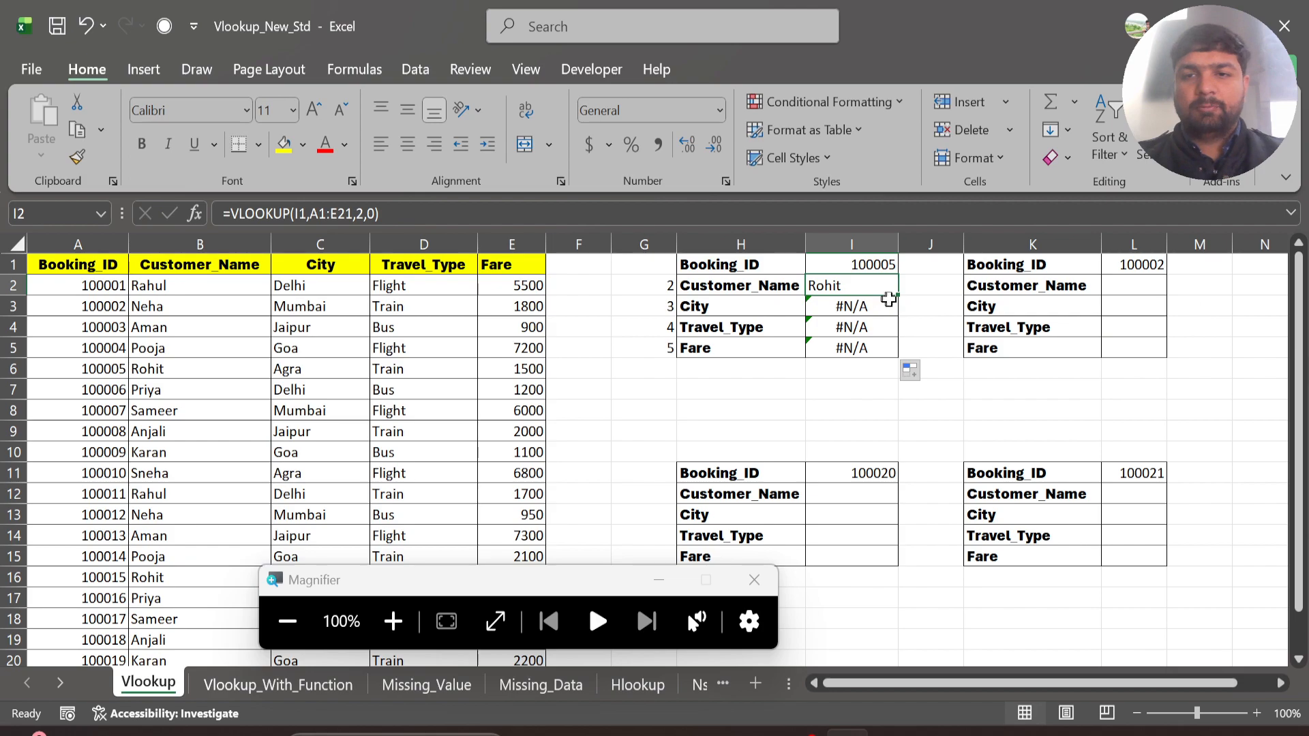
# Step: Refill the Customer_Name formula from I2 into the City cell I3 and check the references in the copy
pyautogui.moveTo(900, 295); pyautogui.dragTo(892, 317)
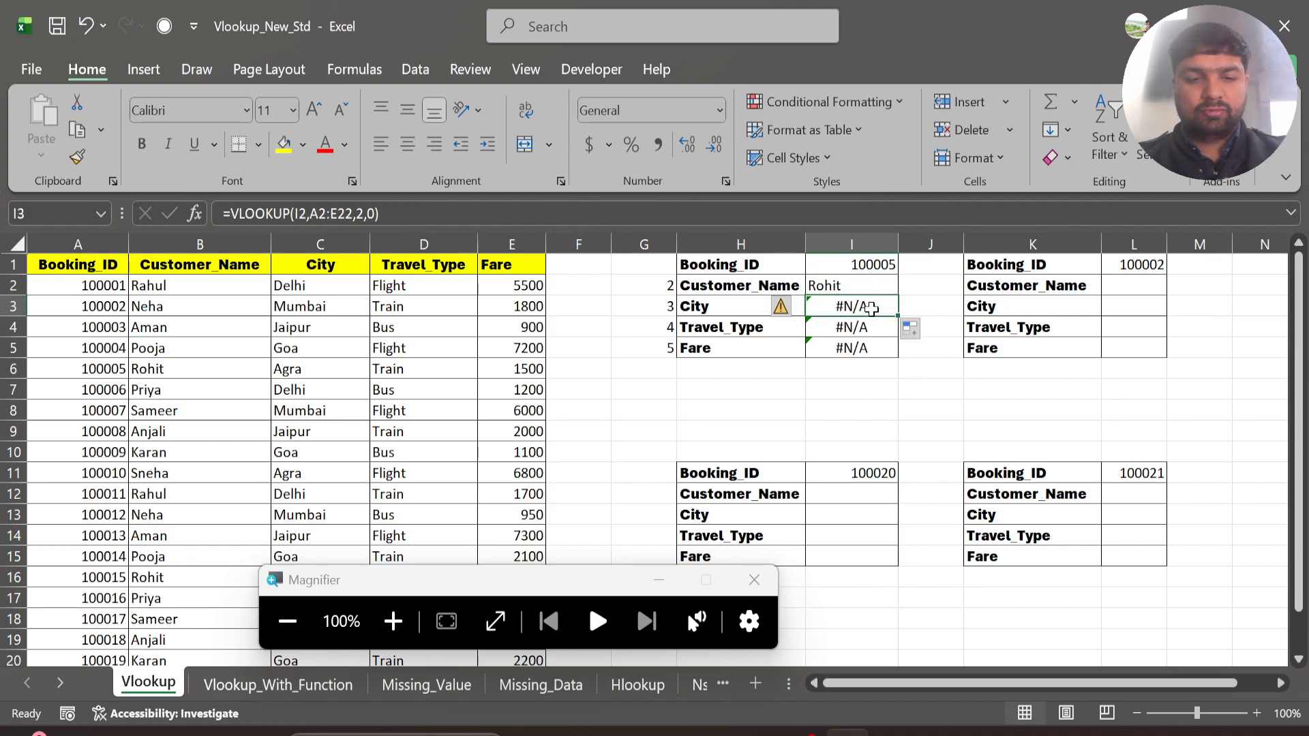
pyautogui.doubleClick(872, 308)
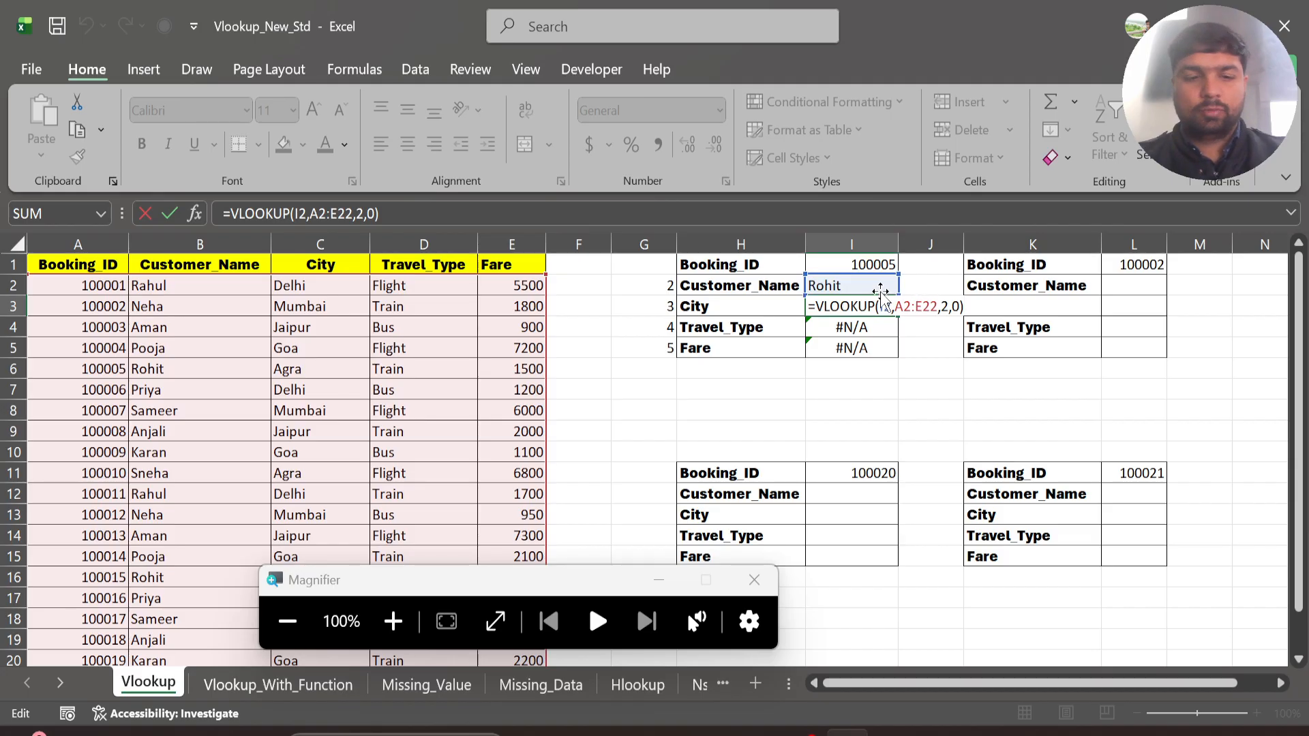
pyautogui.hotkey('ctrl', 'Return')
# Step: Make the lookup value in the I2 formula absolute as $I$1 and fill the formula down to I5
pyautogui.click(882, 286)
pyautogui.doubleClick(883, 285)
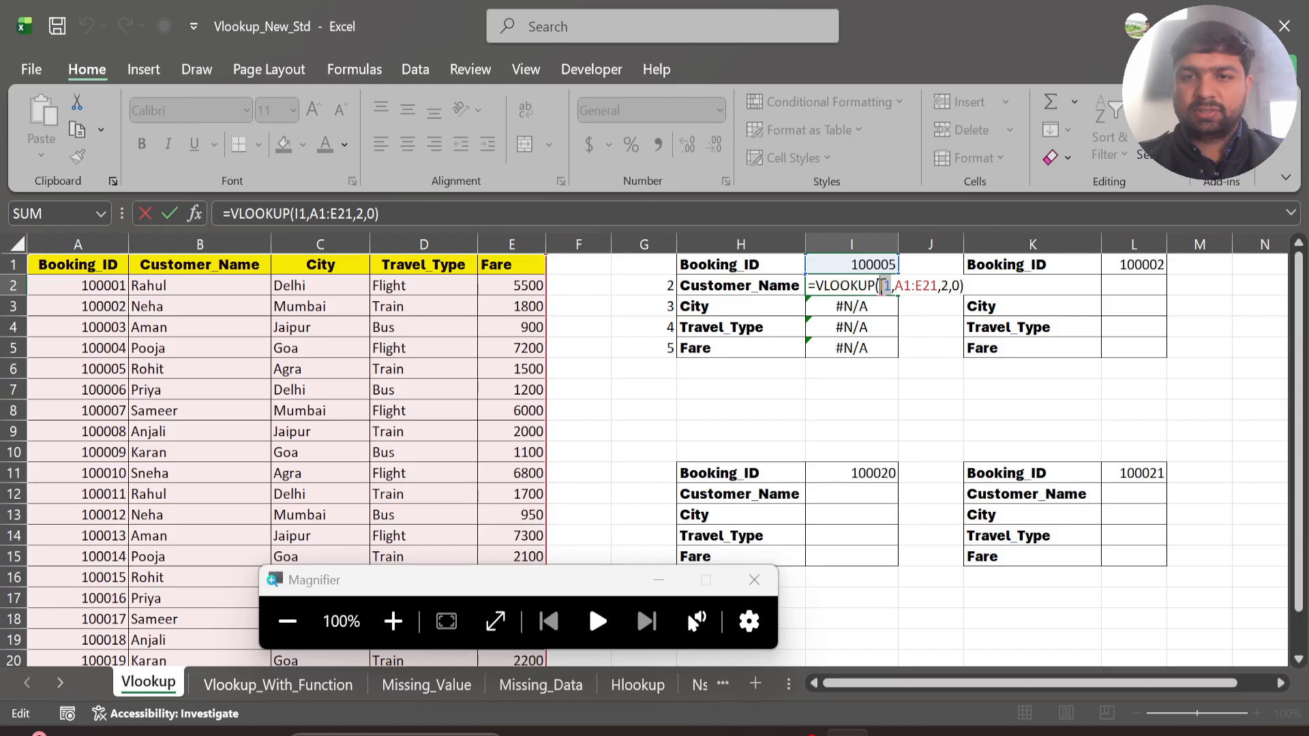
pyautogui.moveTo(889, 286); pyautogui.dragTo(882, 286)
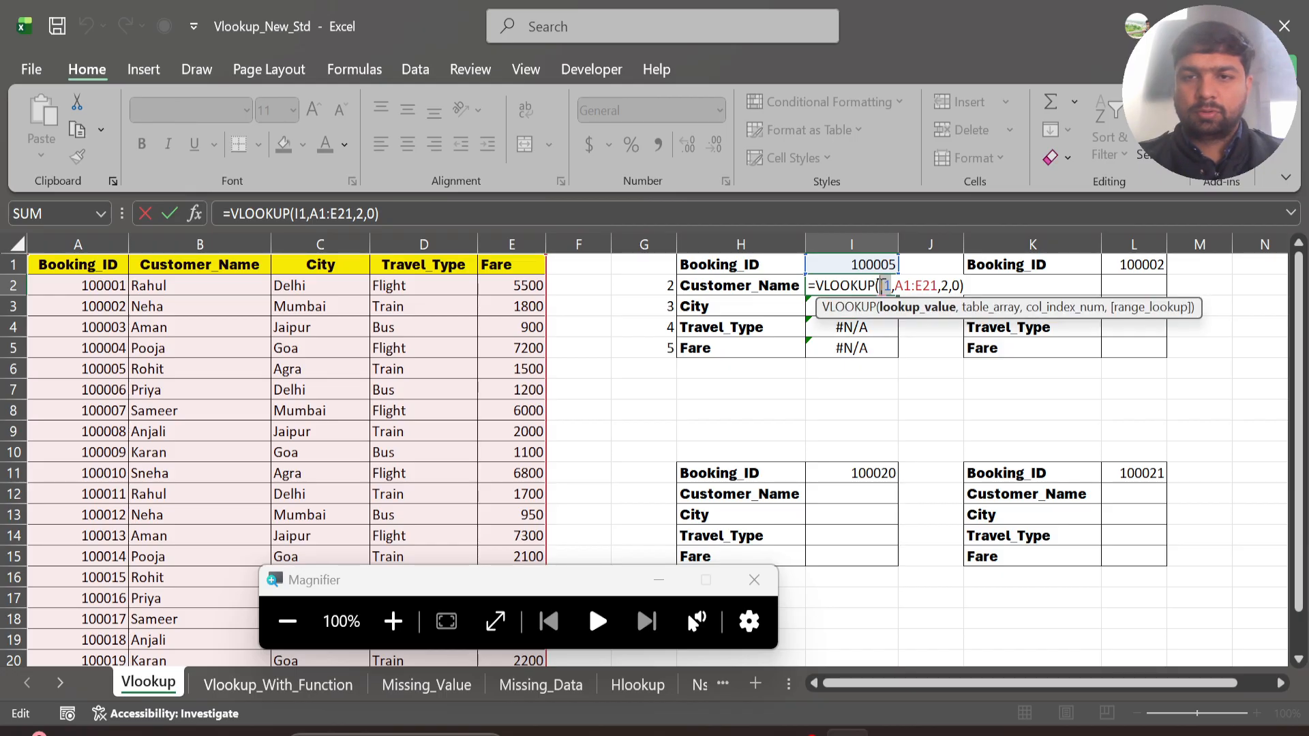
pyautogui.press('F4')
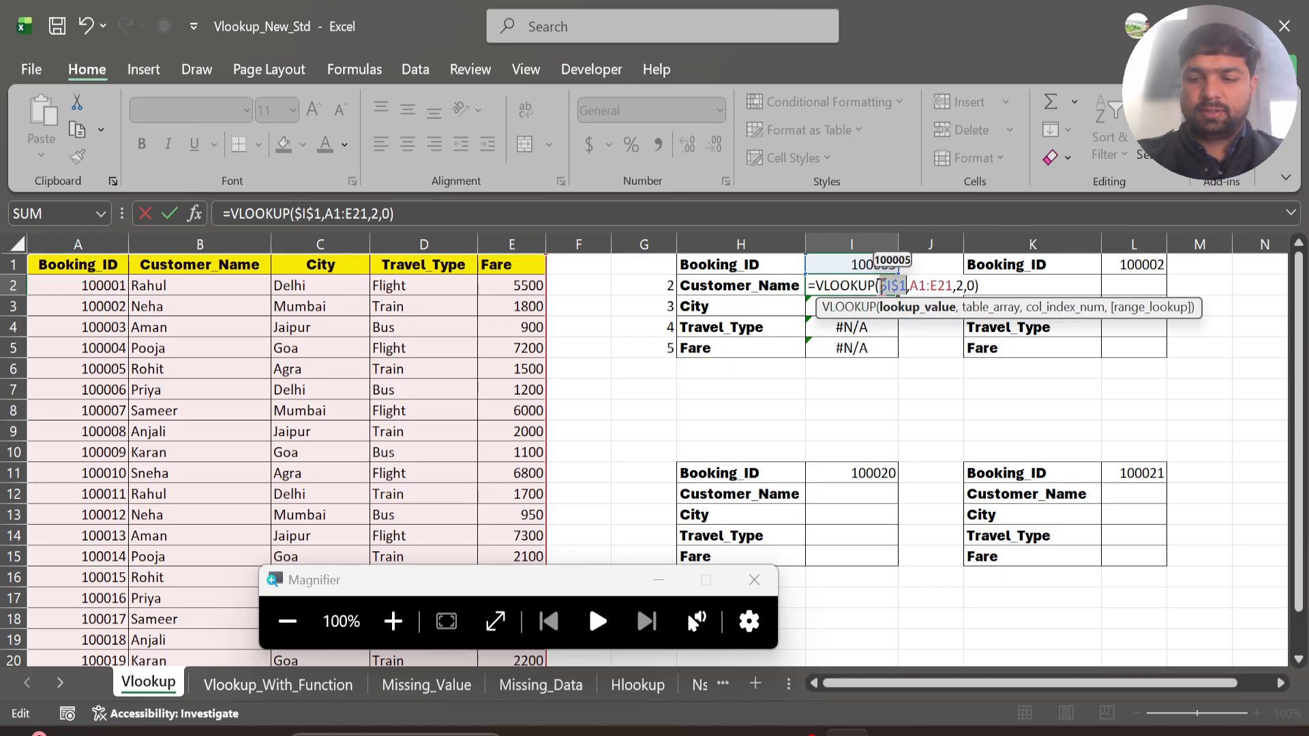
pyautogui.press('Return')
pyautogui.click(879, 287)
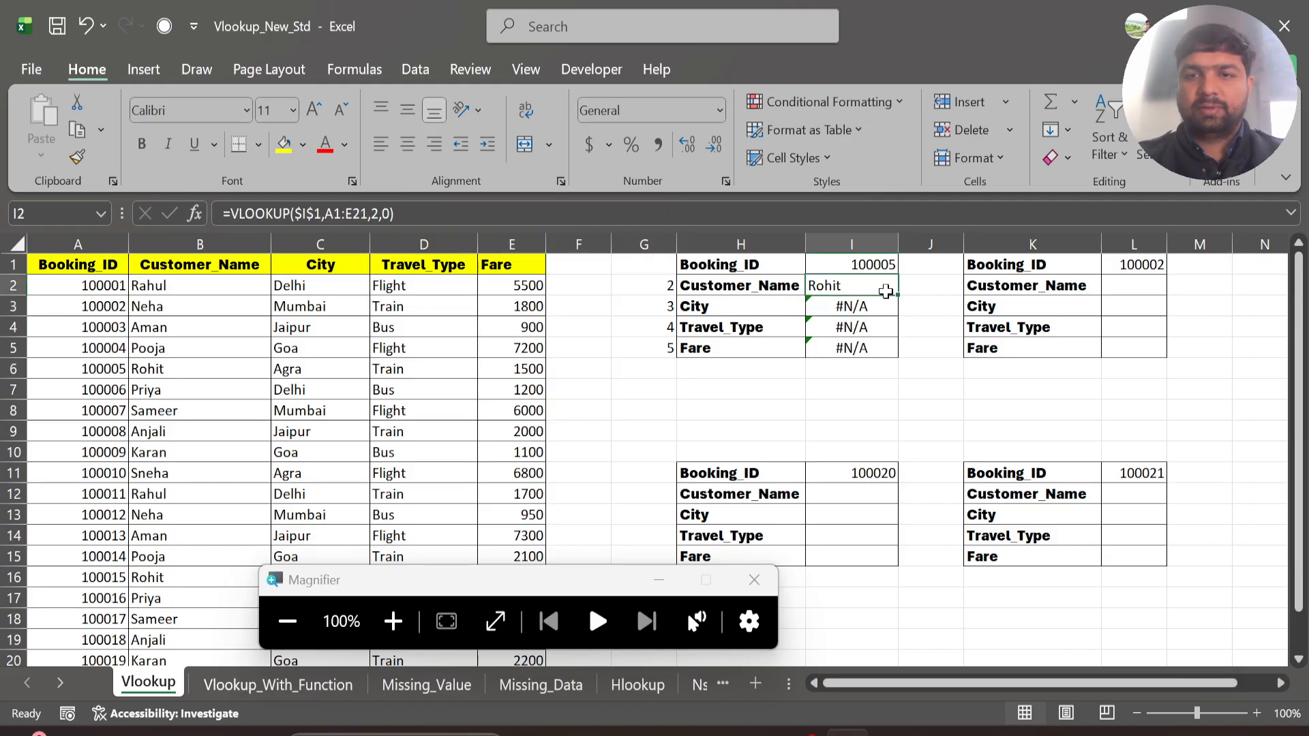
pyautogui.moveTo(897, 297); pyautogui.dragTo(899, 313)
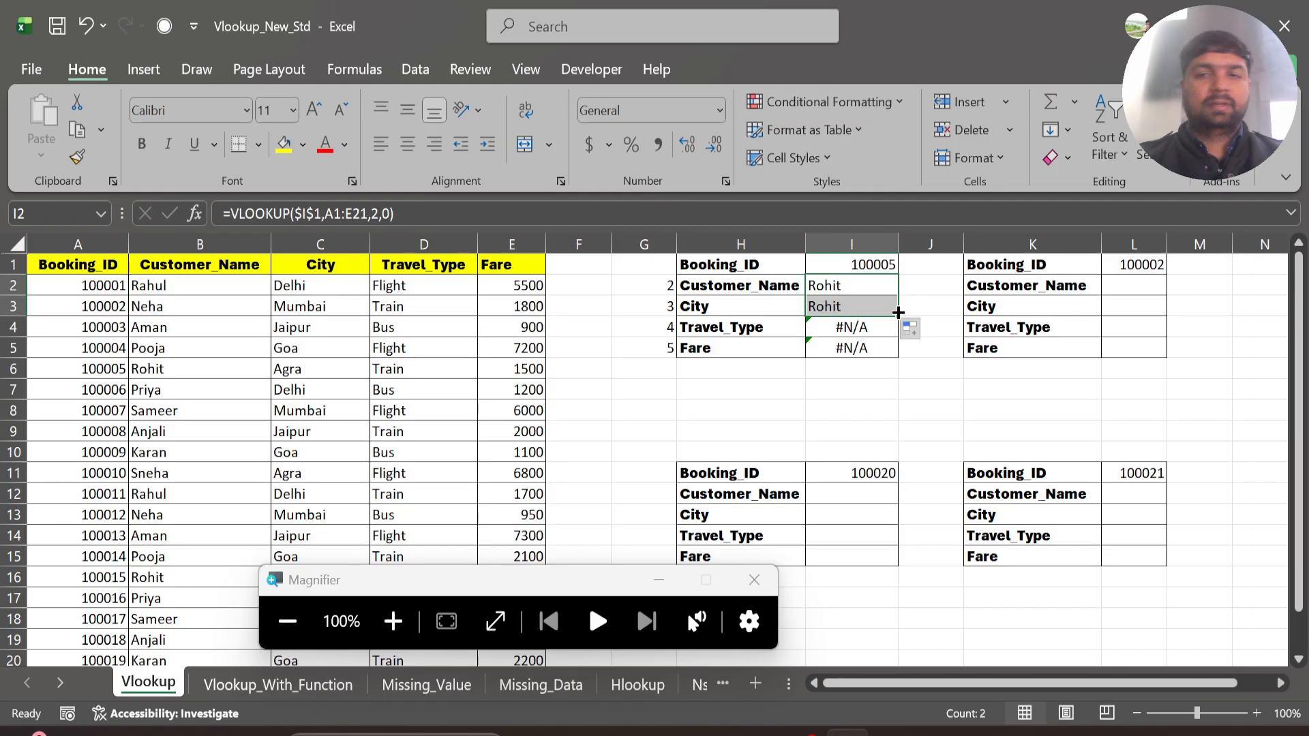
pyautogui.moveTo(898, 313); pyautogui.dragTo(898, 361)
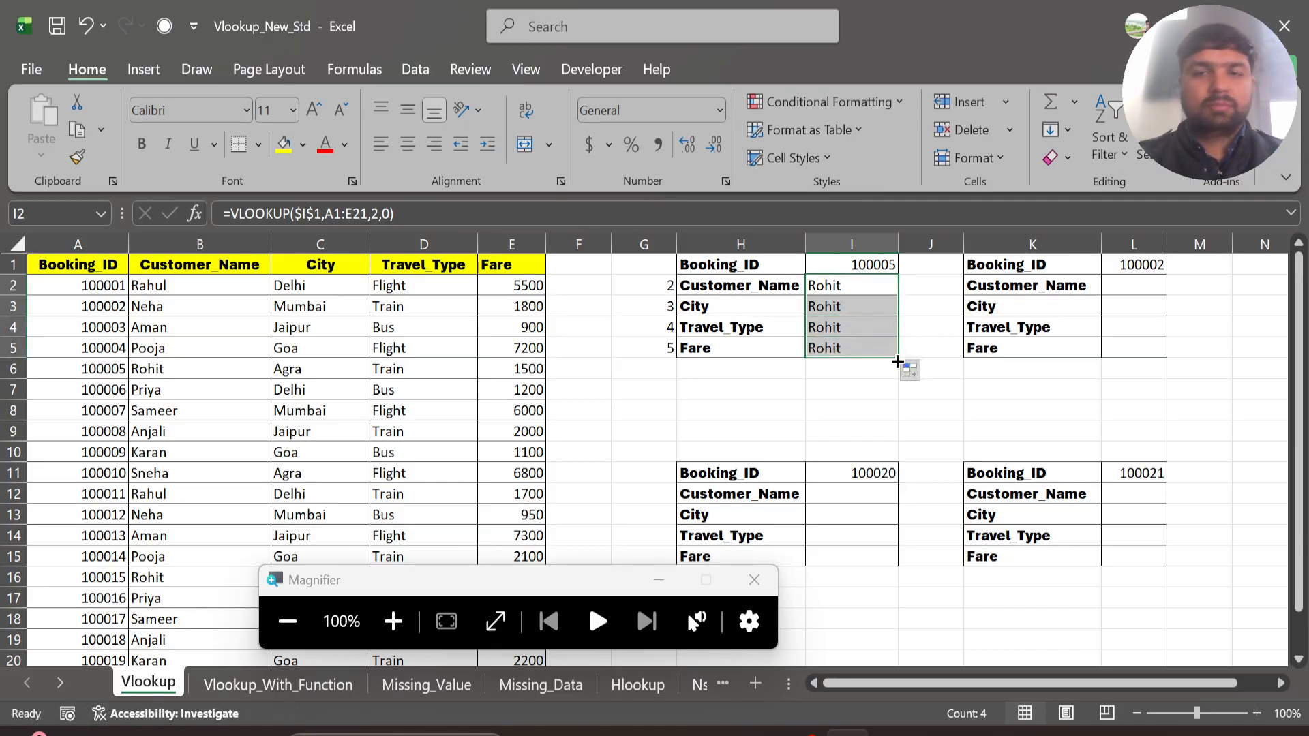
# Step: Examine the table array in the City formula in I3 against the last rows of the booking data
pyautogui.click(840, 307)
pyautogui.doubleClick(840, 307)
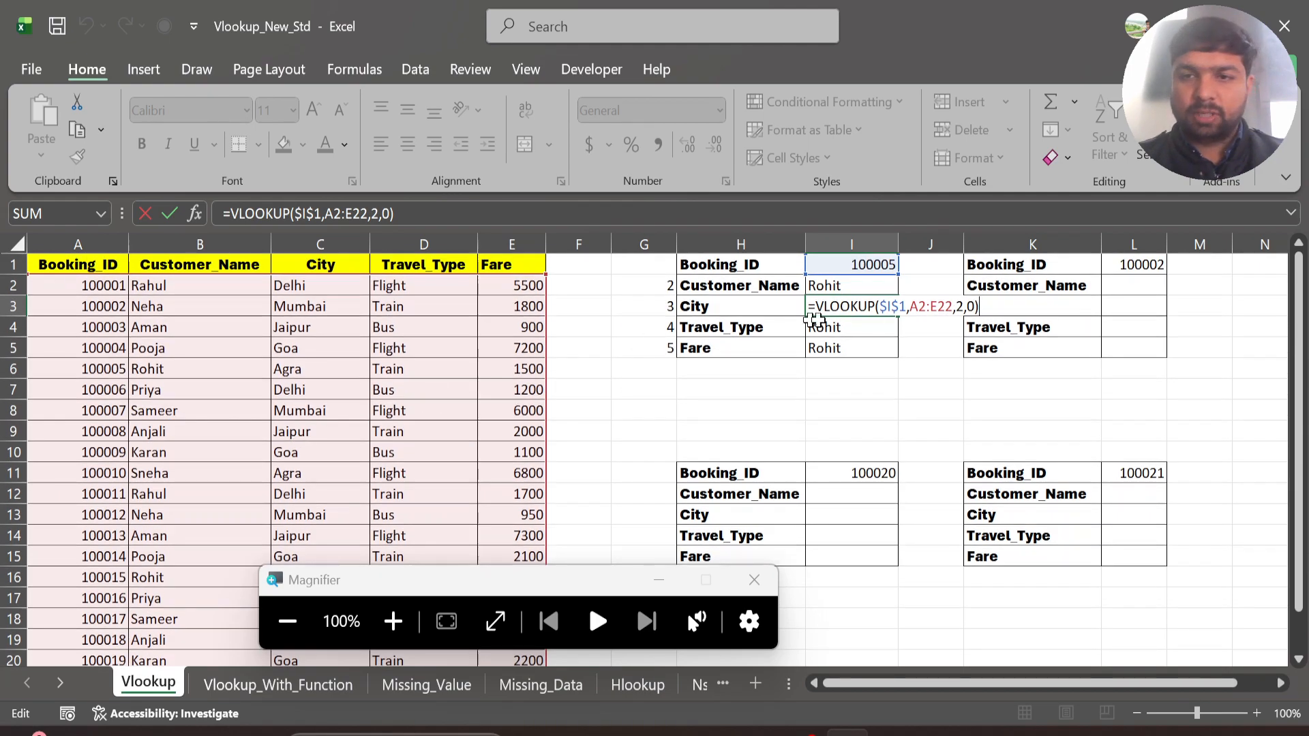
pyautogui.moveTo(927, 307); pyautogui.dragTo(910, 304)
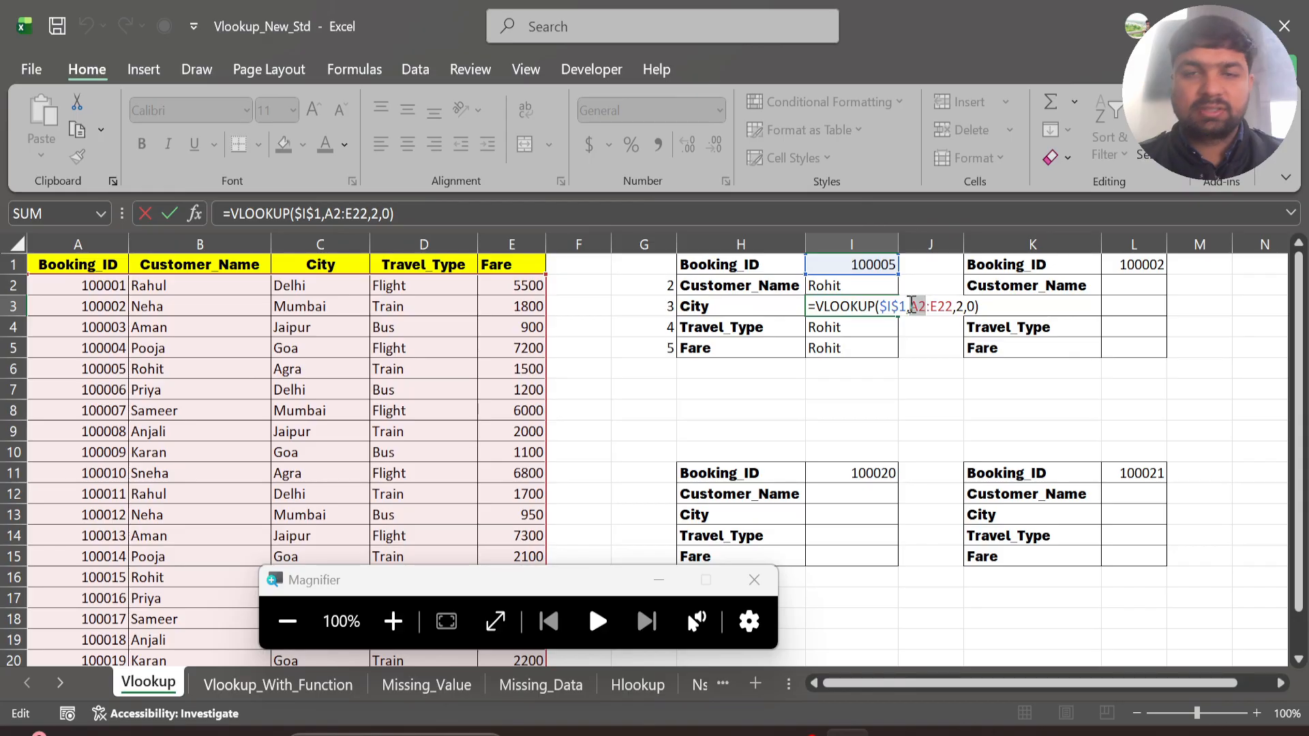
pyautogui.scroll(-4, 288, 457)
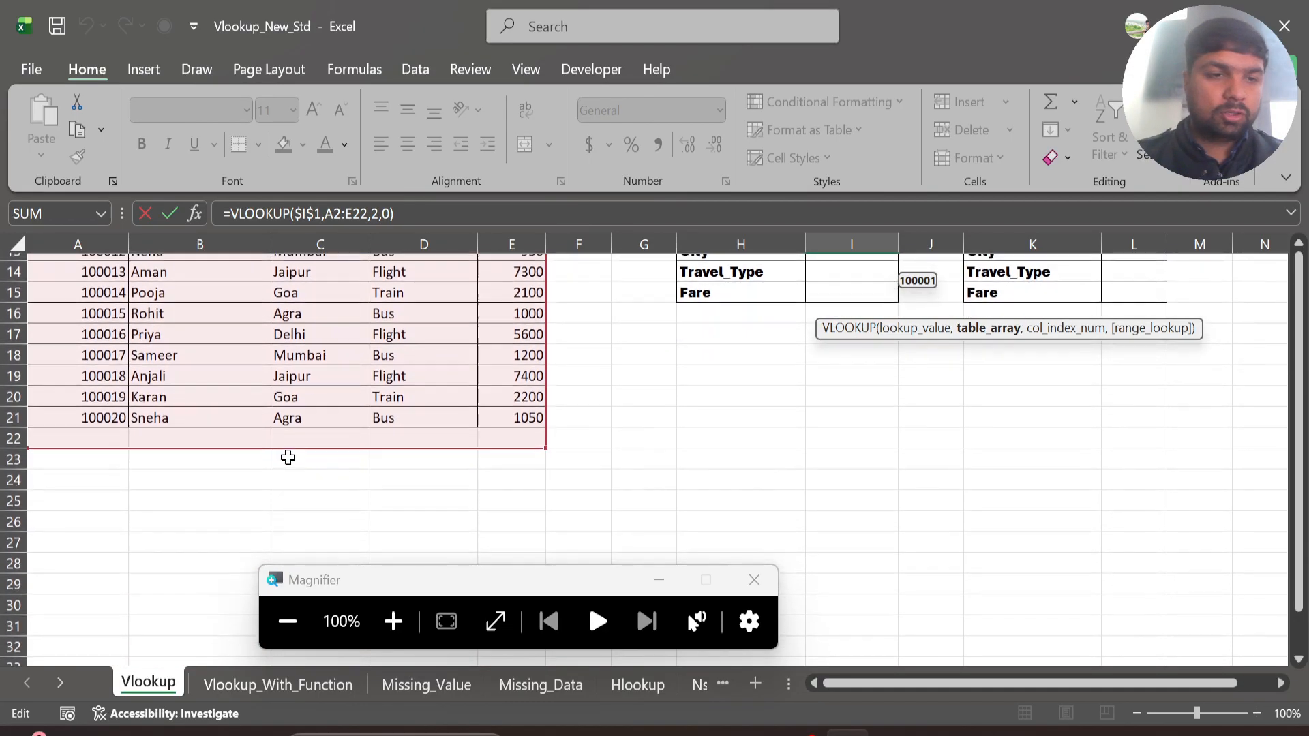
pyautogui.scroll(1, 287, 458)
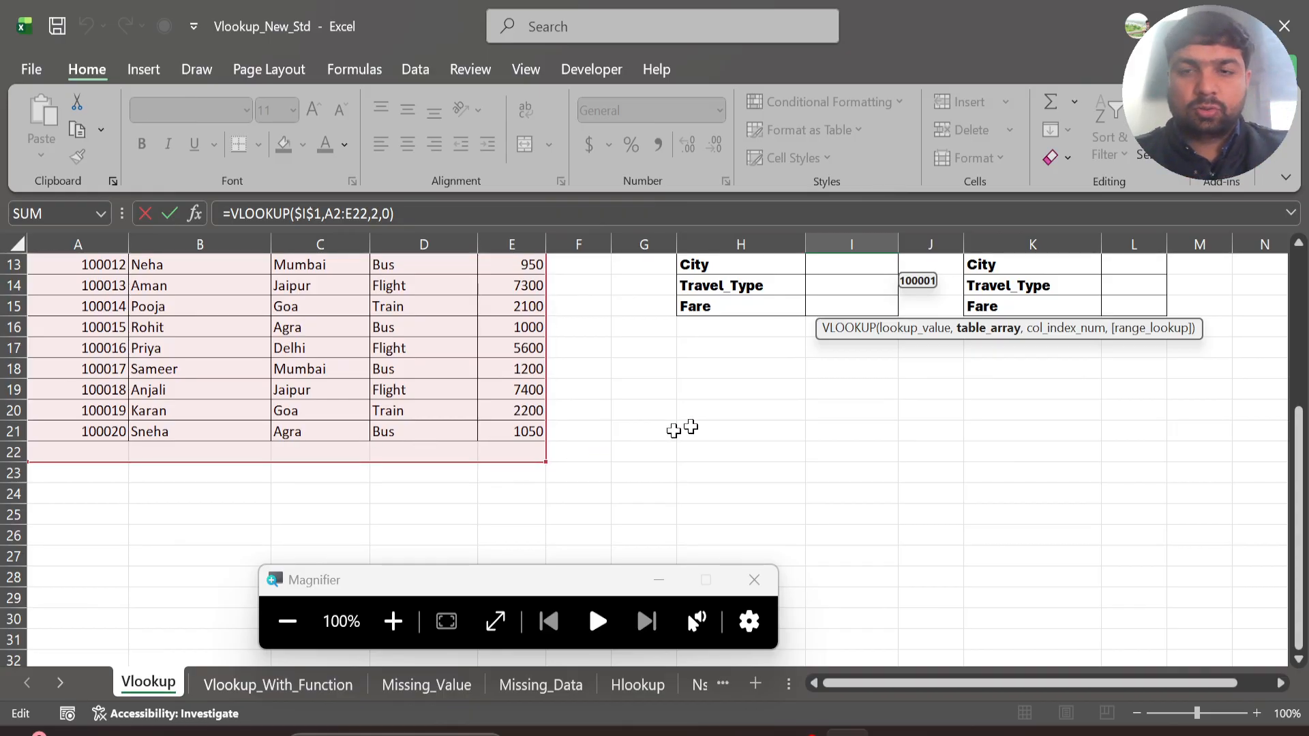
pyautogui.scroll(3, 722, 432)
pyautogui.hotkey('ctrl', 'Return')
pyautogui.scroll(1, 722, 429)
pyautogui.scroll(1, 826, 350)
# Step: Make the table array in the I2 formula absolute as $A$1:$E$21 and fill the formula down to I5
pyautogui.click(842, 286)
pyautogui.press('F2')
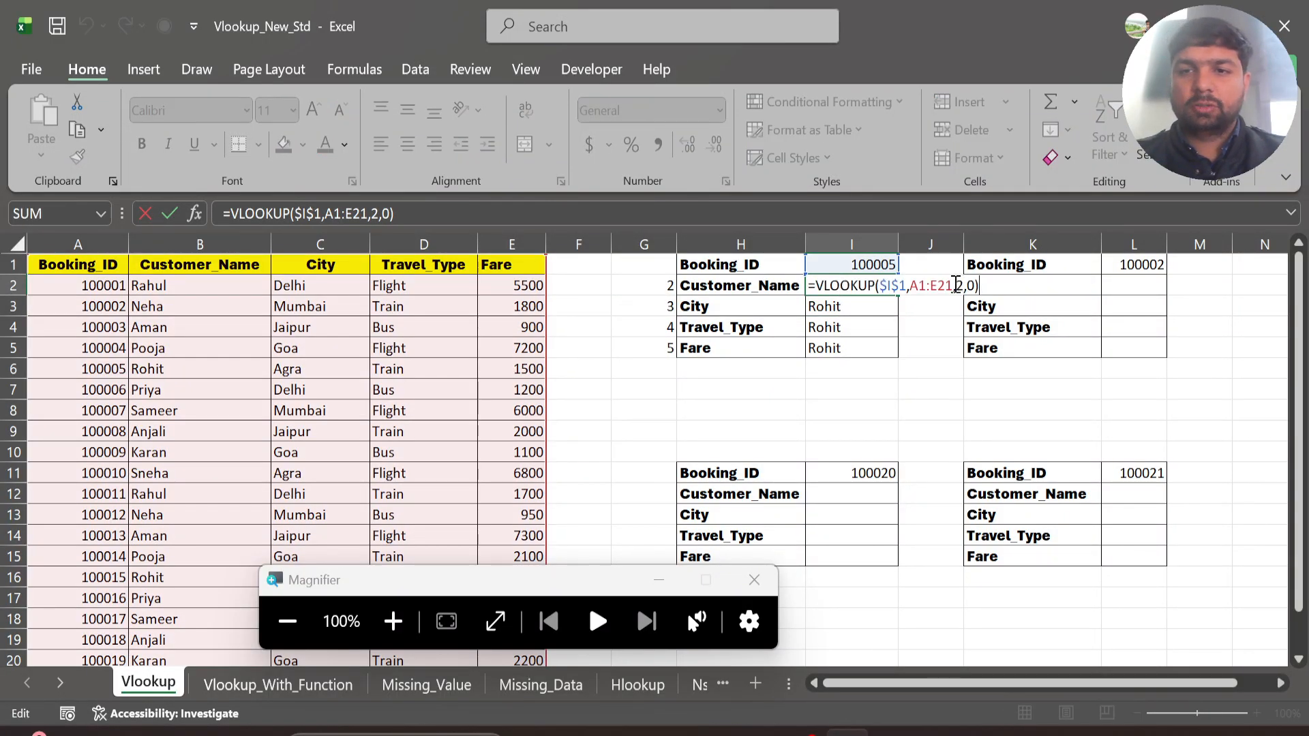
pyautogui.moveTo(952, 285); pyautogui.dragTo(912, 282)
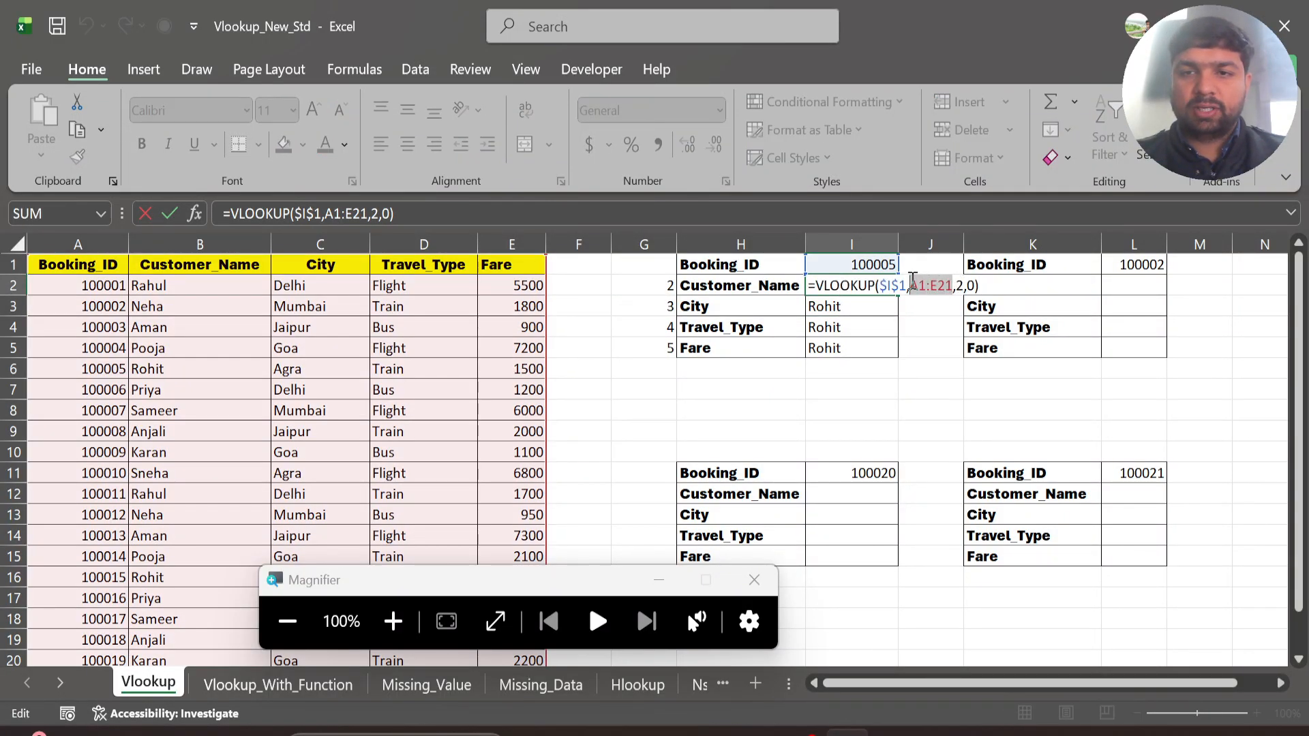
pyautogui.press('F4')
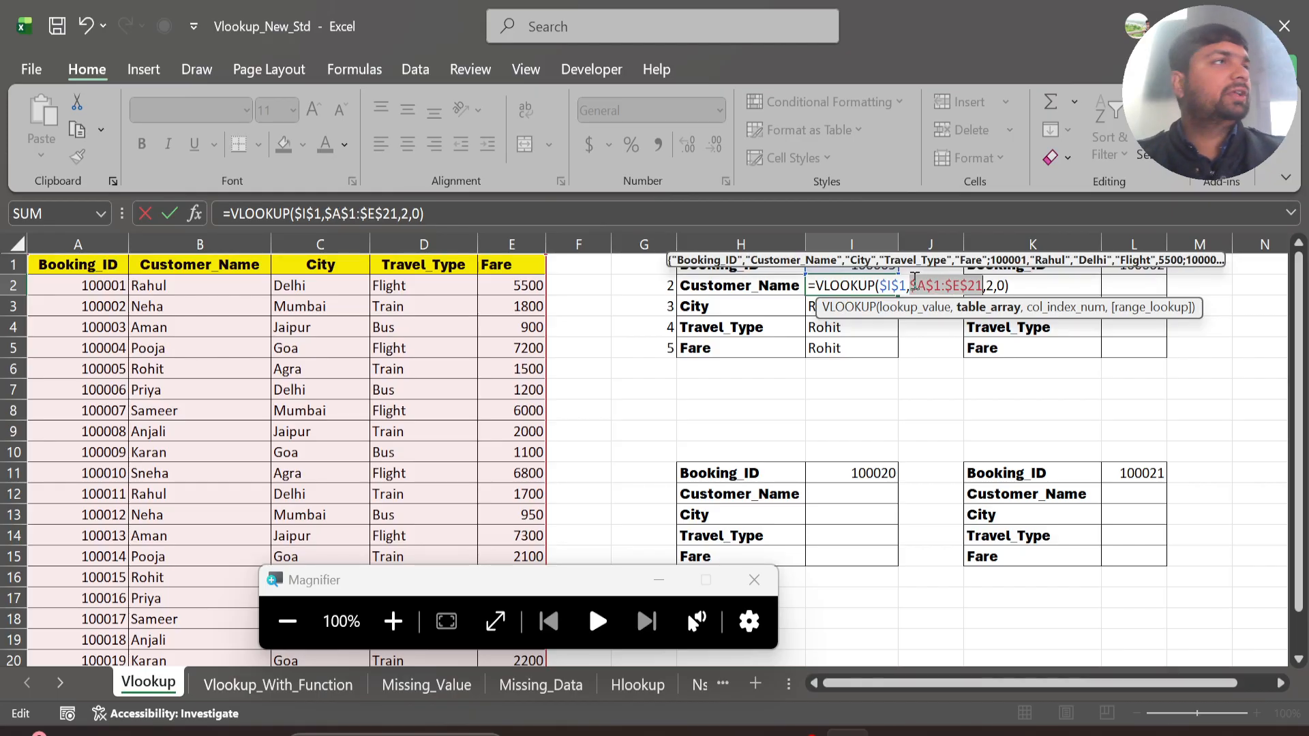
pyautogui.hotkey('ctrl', 'Return')
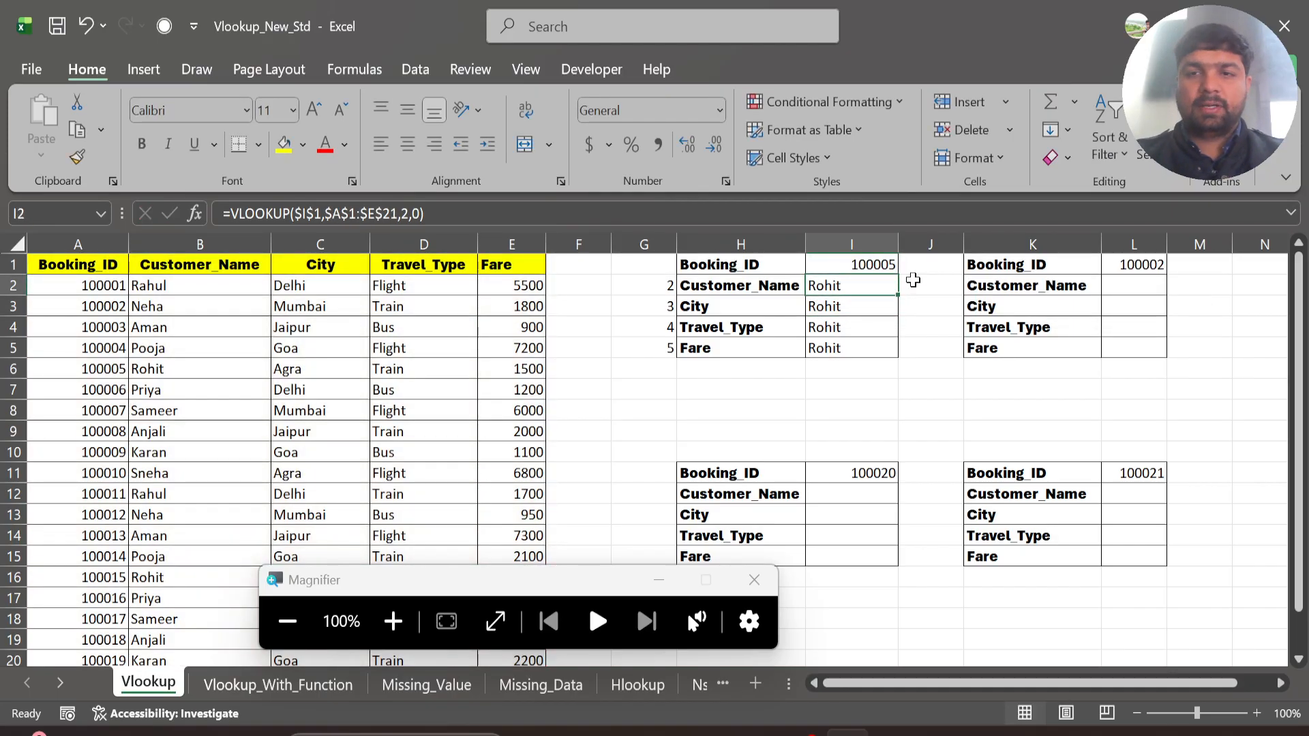
pyautogui.moveTo(897, 296); pyautogui.dragTo(900, 358)
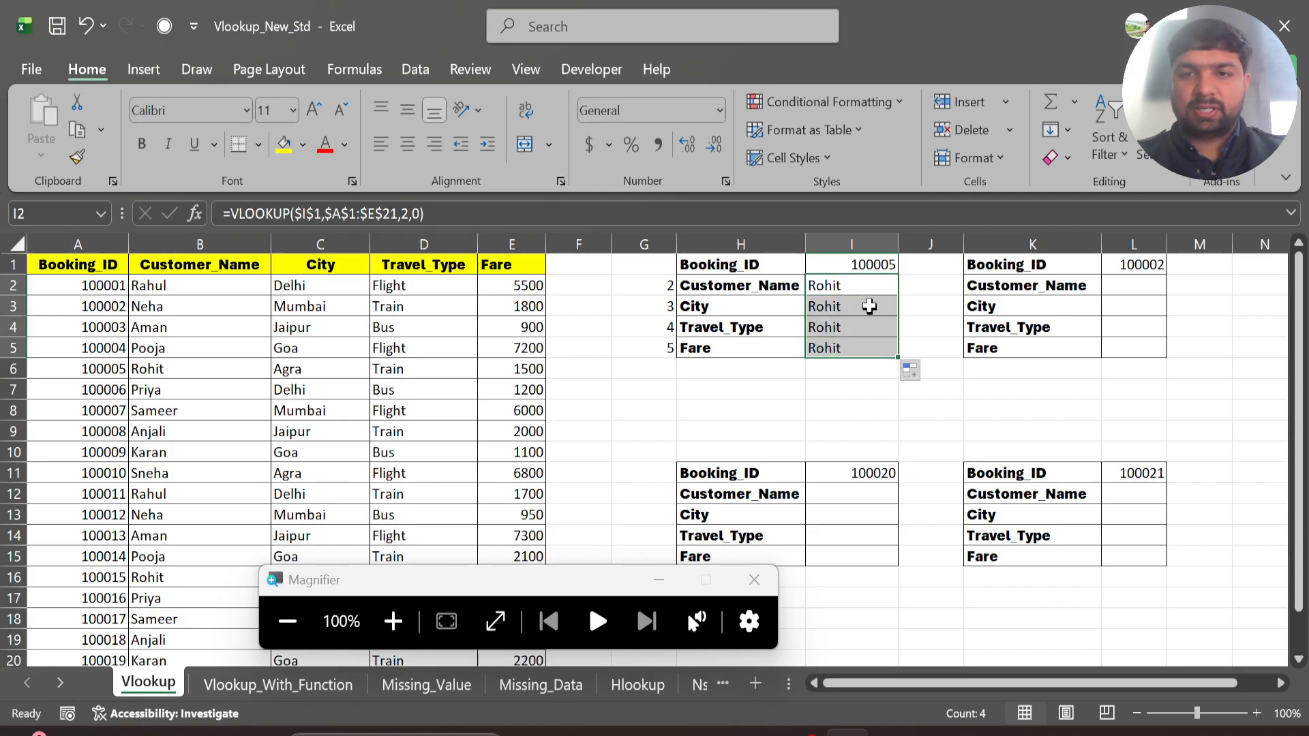
# Step: Compare the formulas in I2 and I3, checking the locked references and the column index
pyautogui.click(864, 283)
pyautogui.doubleClick(864, 283)
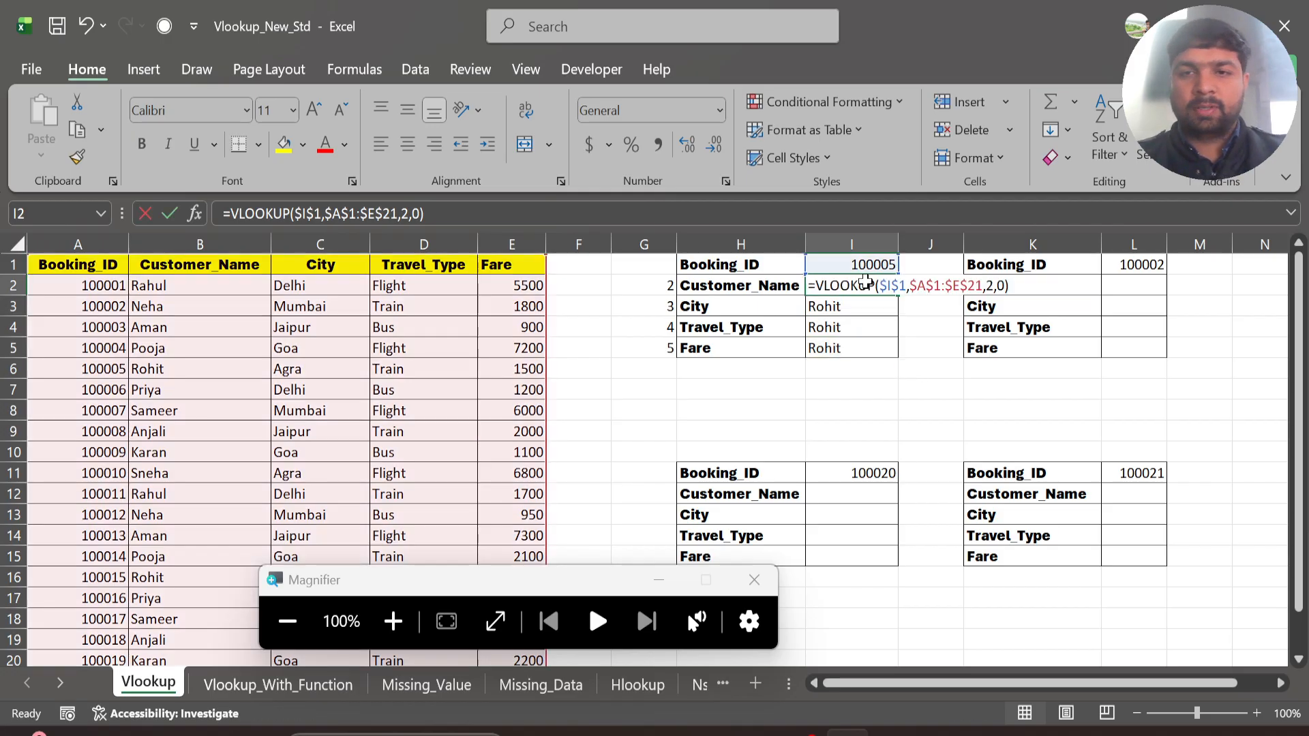
pyautogui.doubleClick(855, 307)
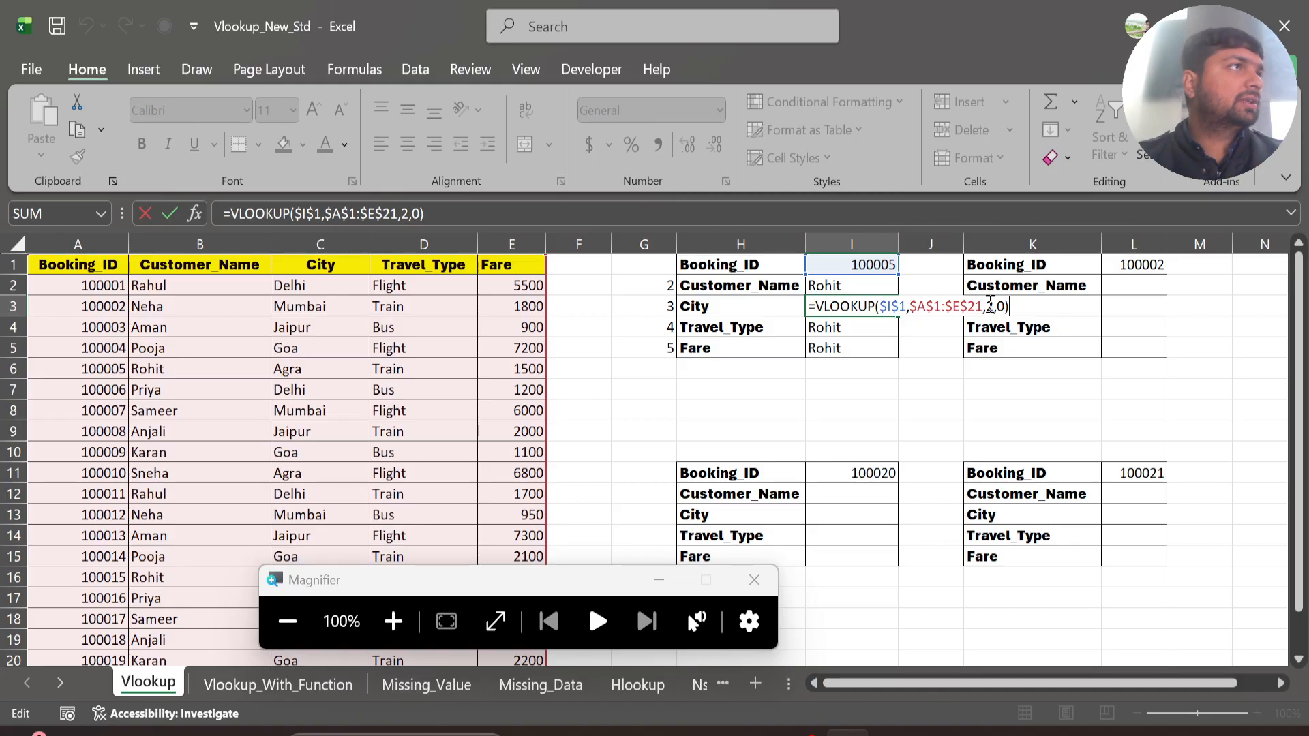
pyautogui.hotkey('ctrl', 'Return')
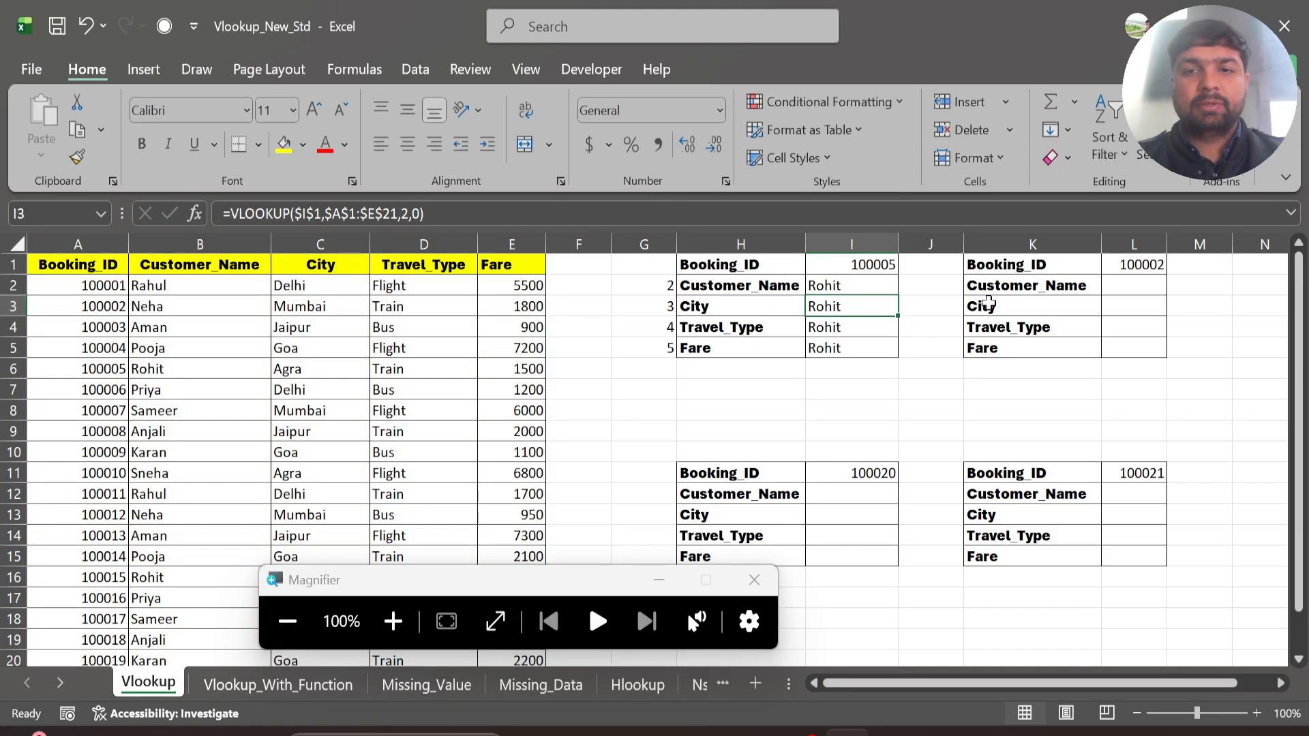
pyautogui.press('F2')
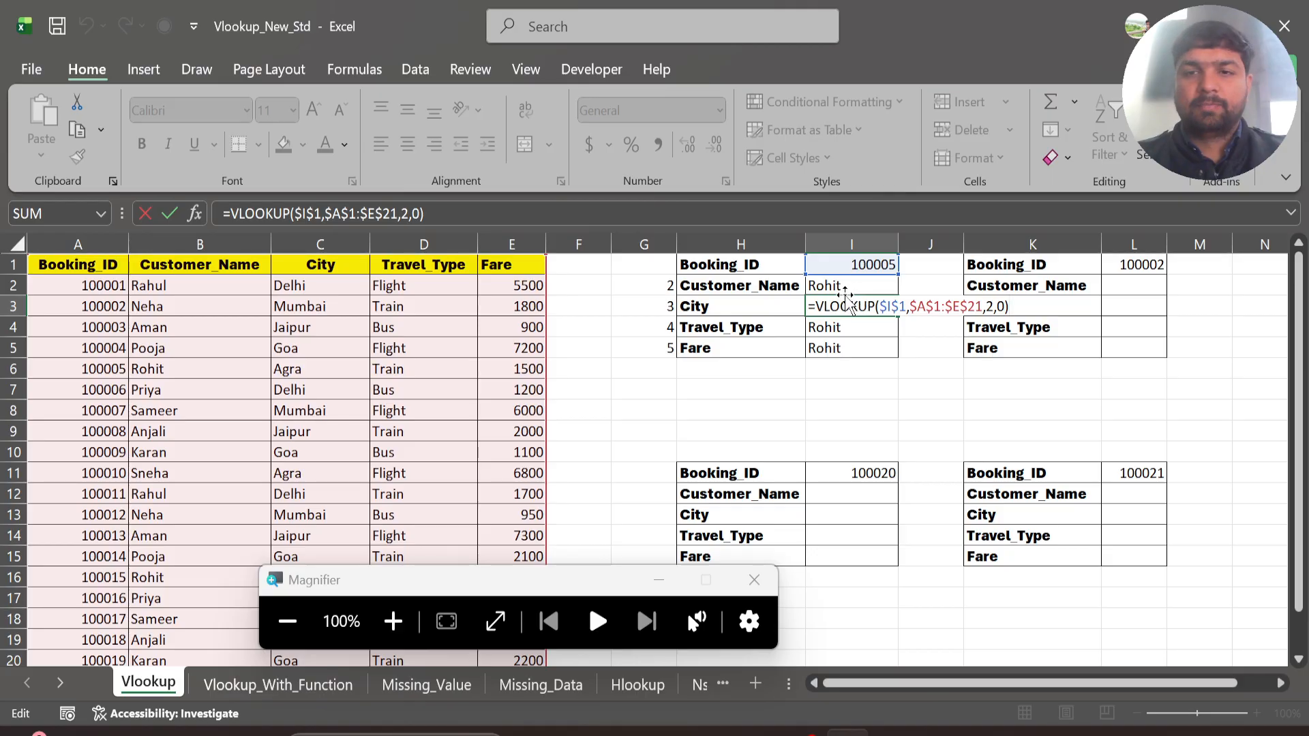
# Step: Replace the column index in the I2 formula with a reference to G2 and fill the formula down to I5
pyautogui.click(860, 285)
pyautogui.doubleClick(859, 285)
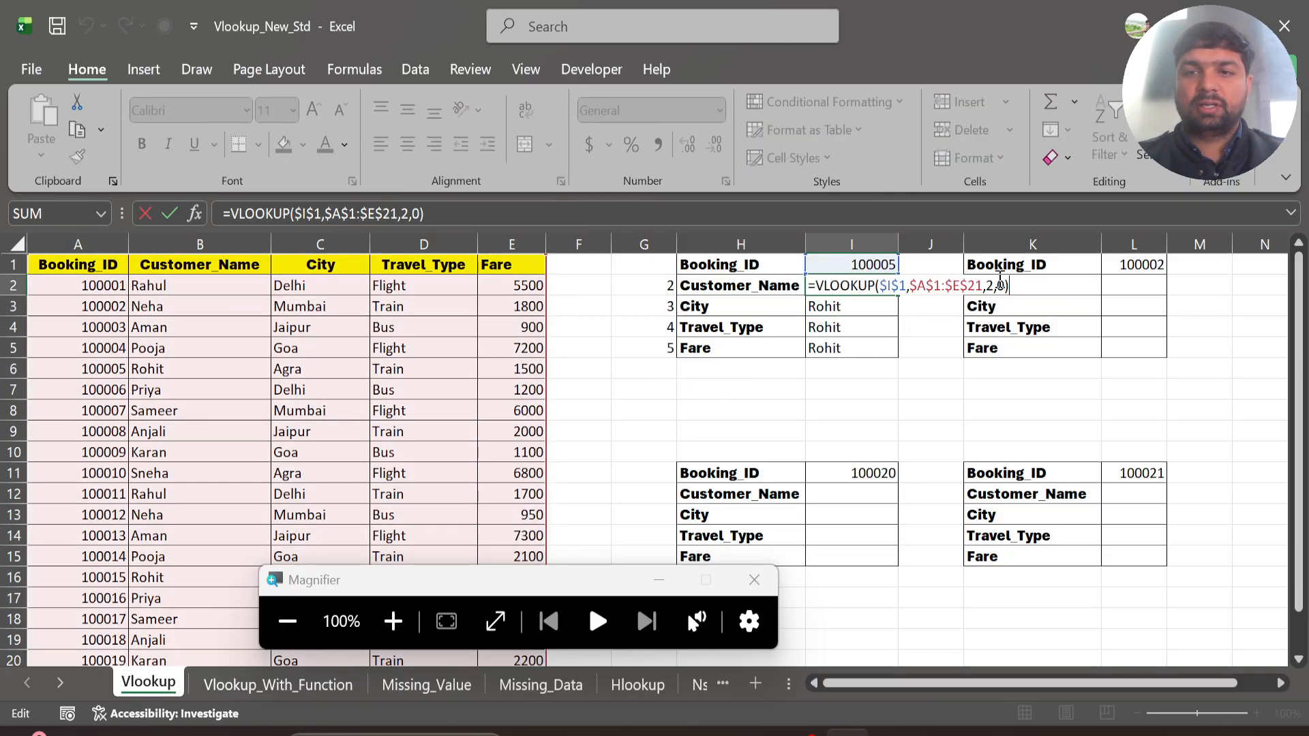
pyautogui.click(996, 285)
pyautogui.press('BackSpace')
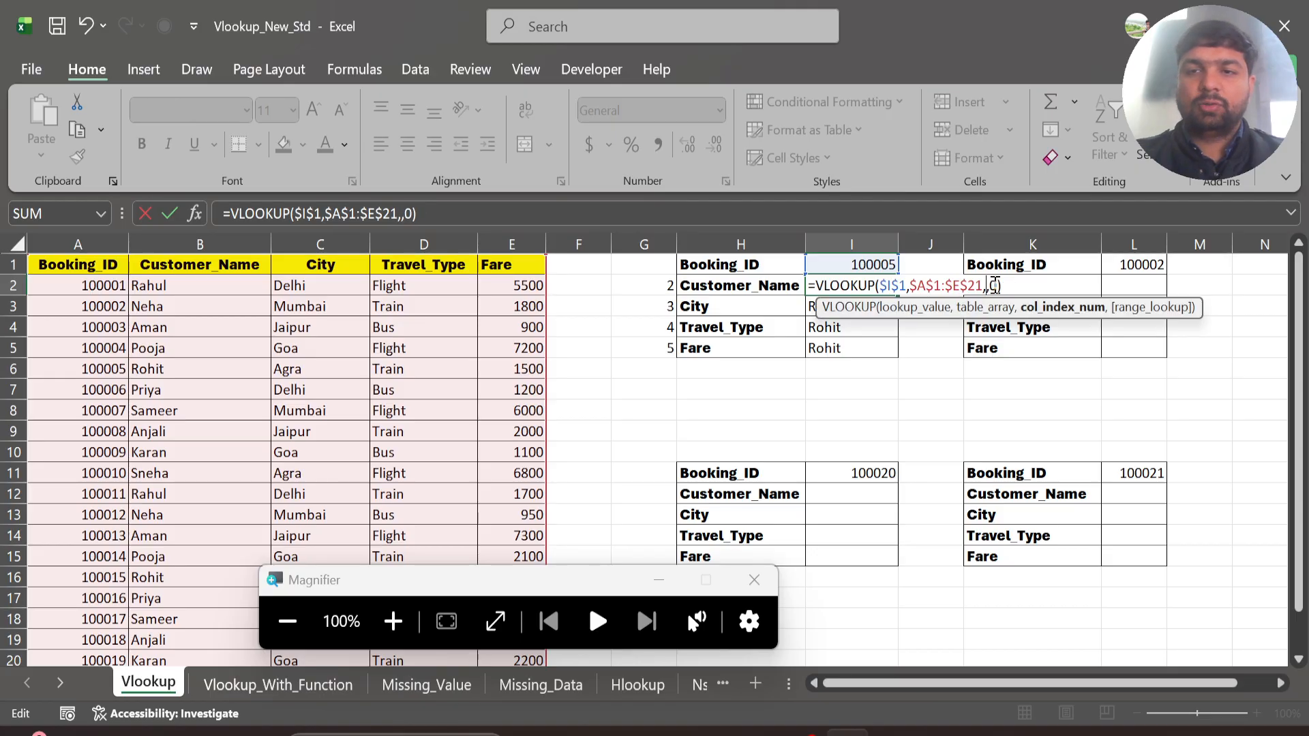
pyautogui.click(648, 286)
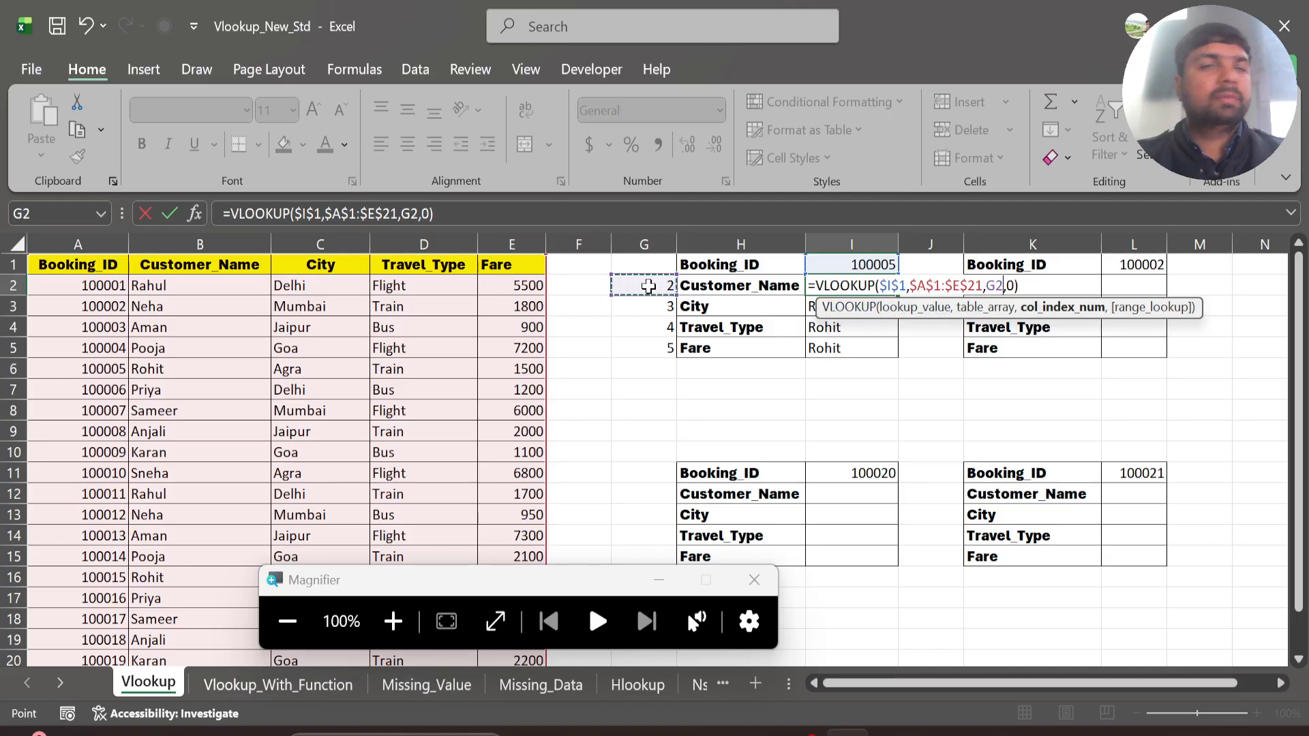
pyautogui.press('Return')
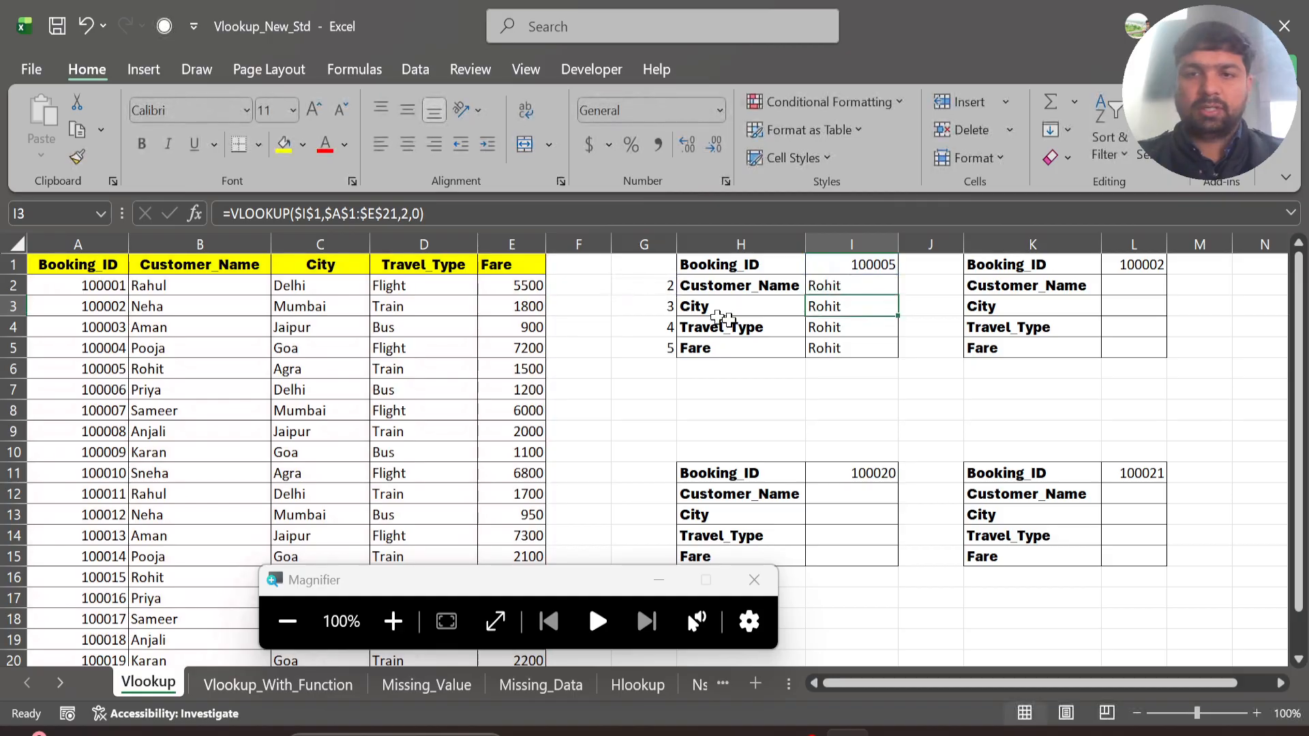
pyautogui.click(826, 282)
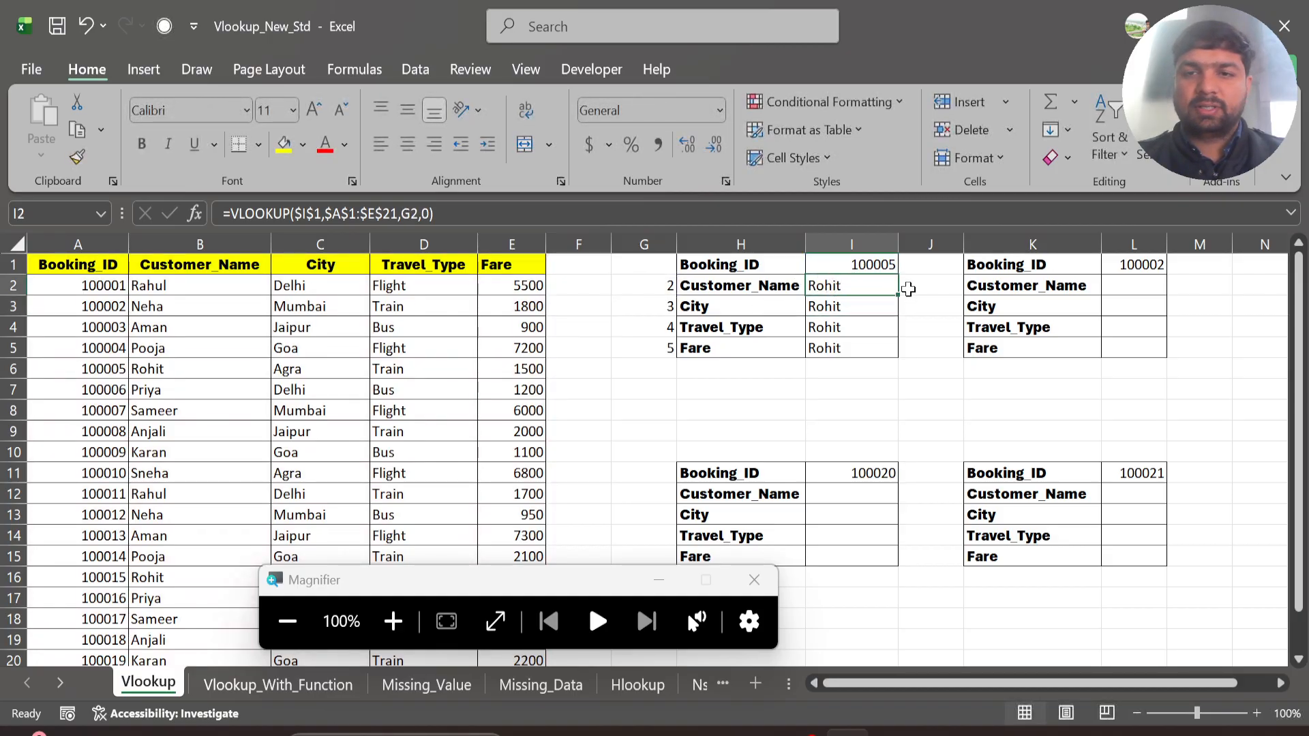
pyautogui.moveTo(903, 297); pyautogui.dragTo(902, 359)
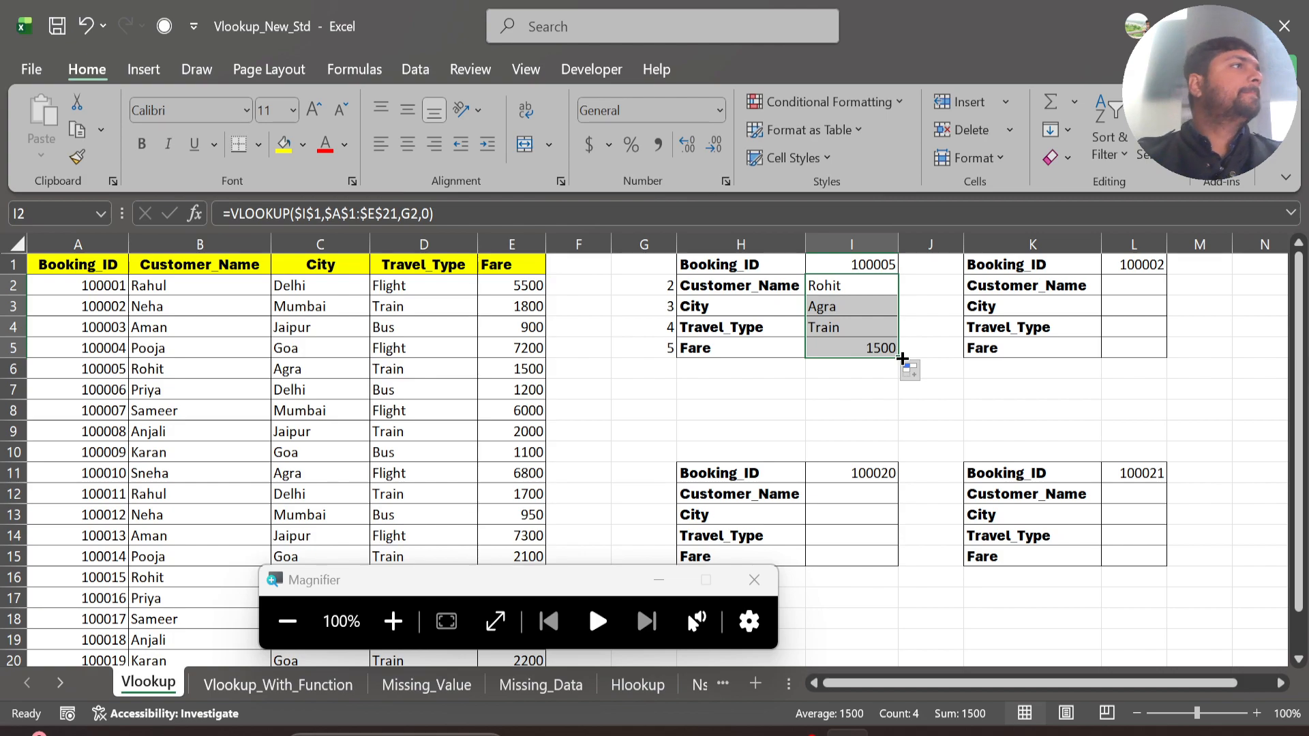
# Step: Hide helper column G and unhide it again
pyautogui.click(645, 244)
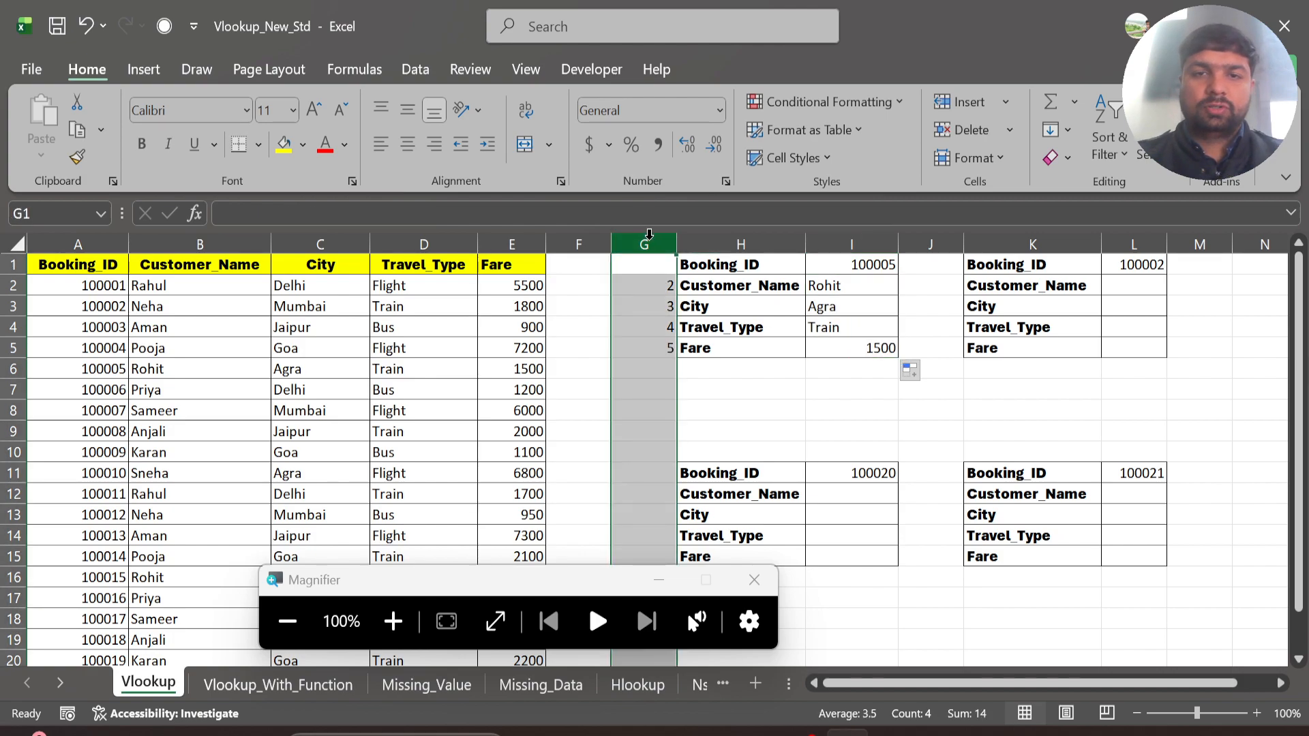
pyautogui.rightClick(650, 247)
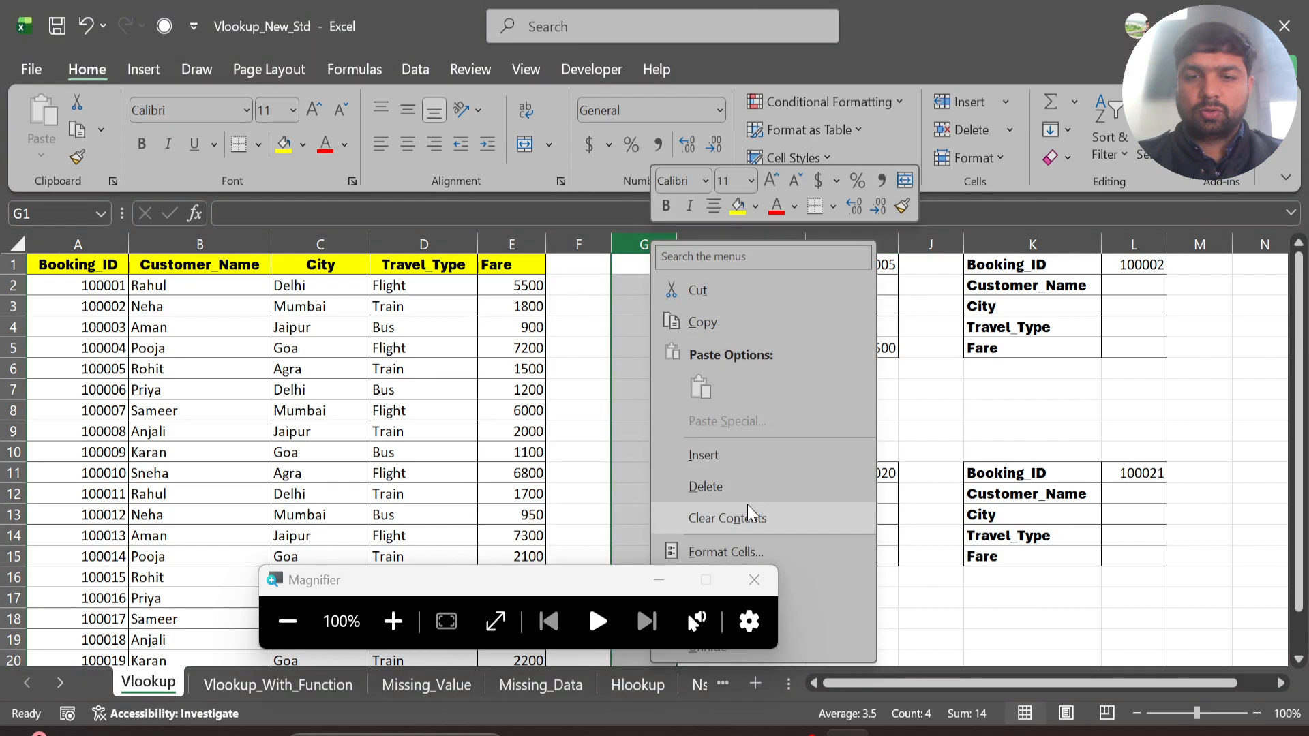
pyautogui.click(754, 581)
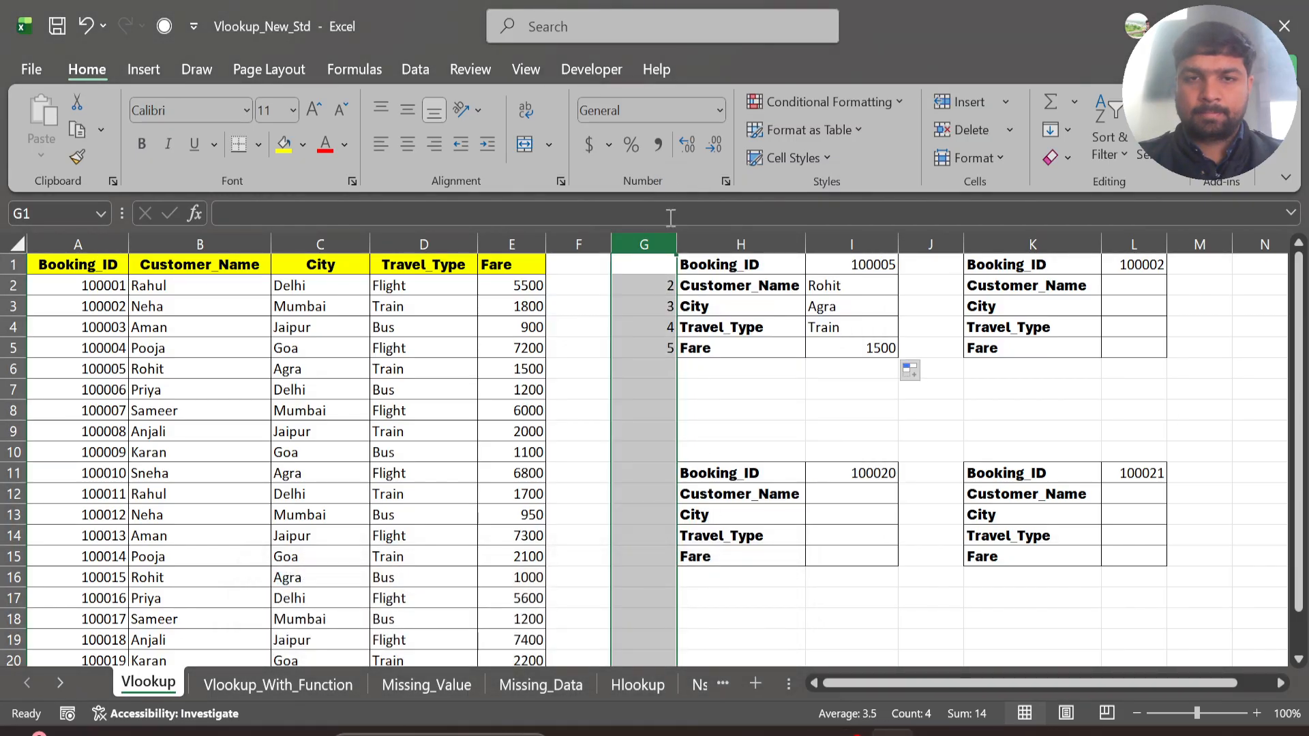
pyautogui.rightClick(644, 244)
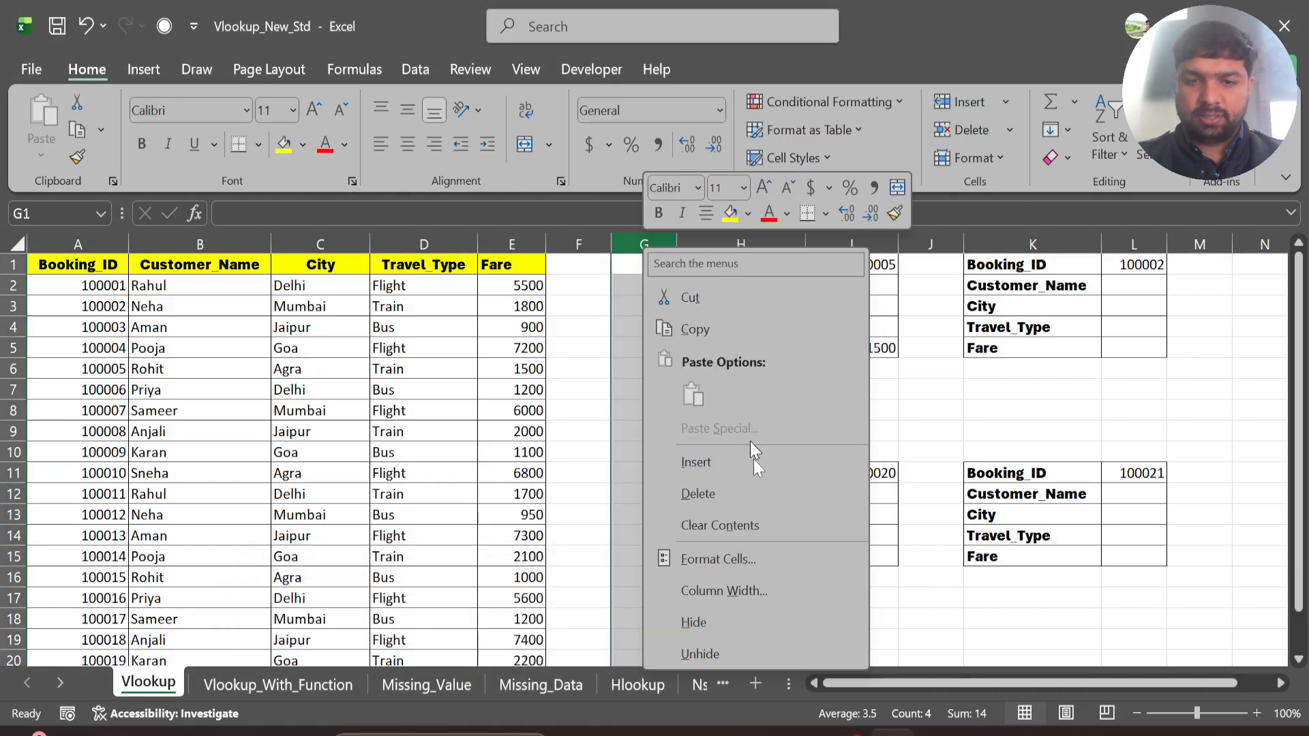
pyautogui.click(700, 623)
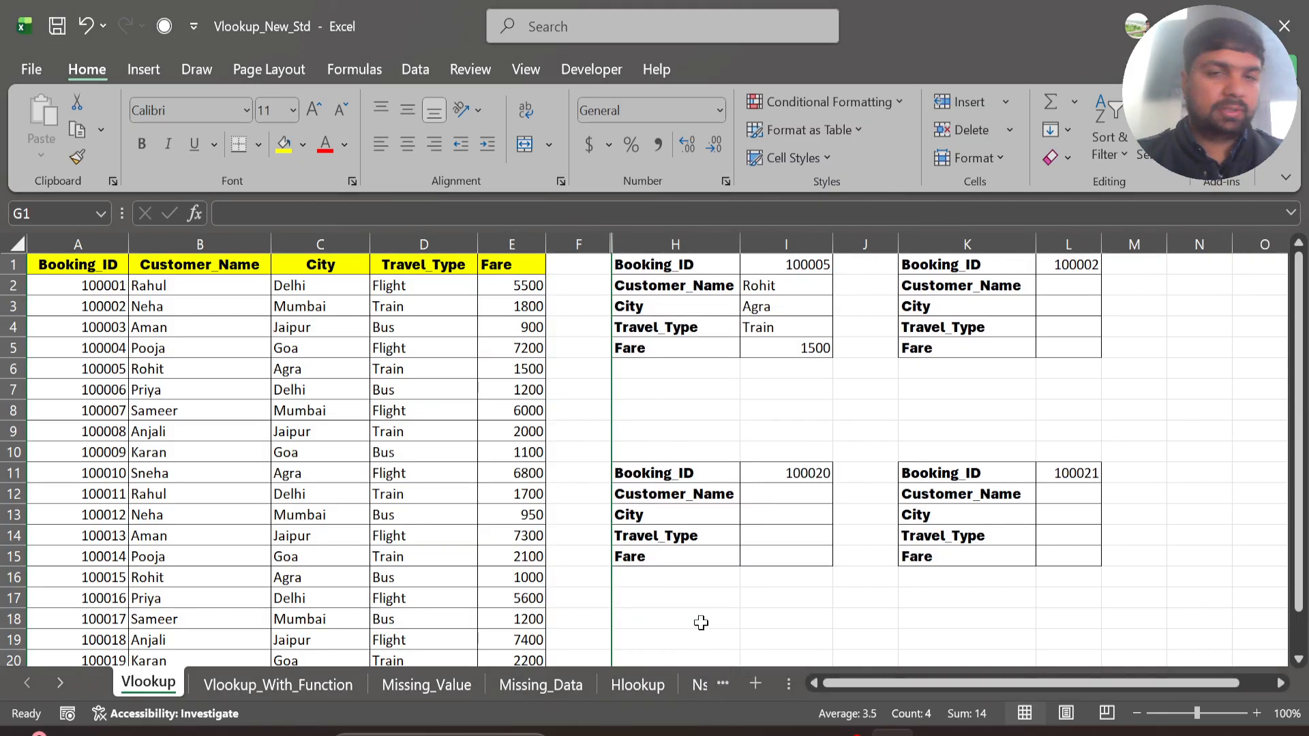
pyautogui.click(660, 392)
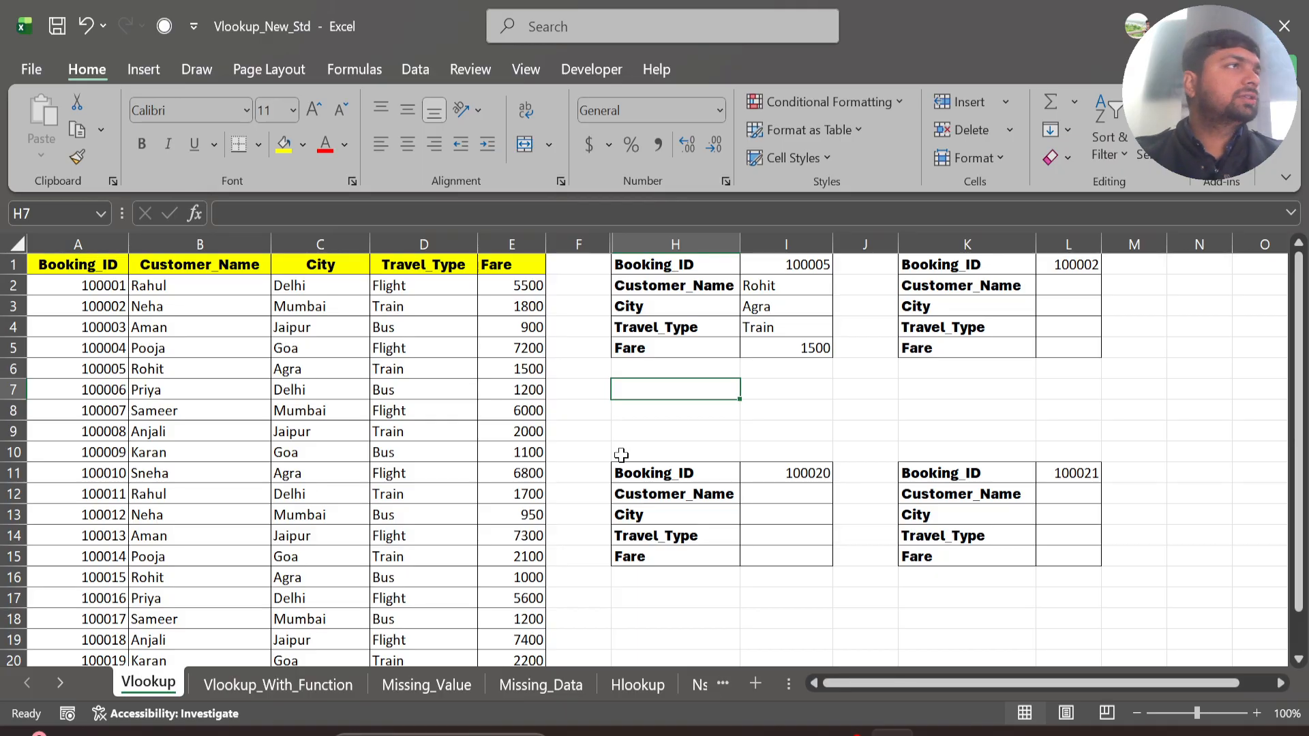
pyautogui.moveTo(612, 244); pyautogui.dragTo(698, 239)
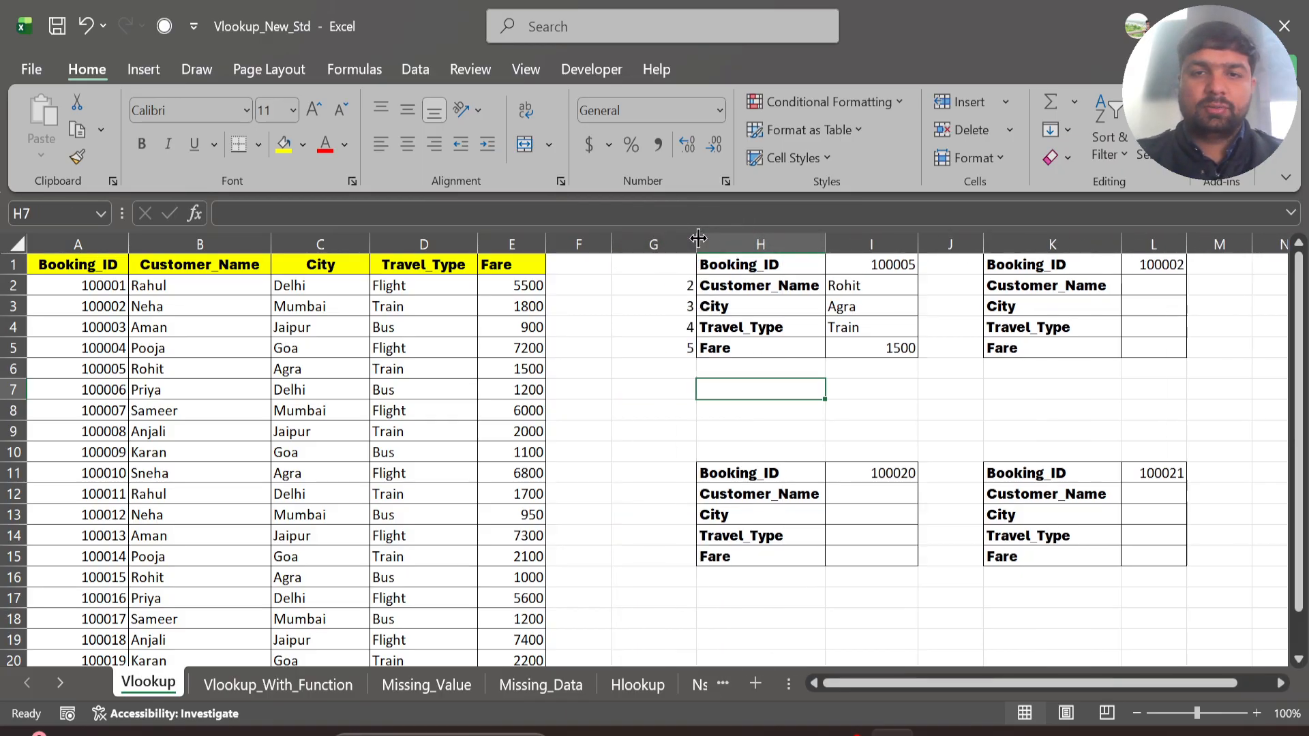
pyautogui.click(1141, 285)
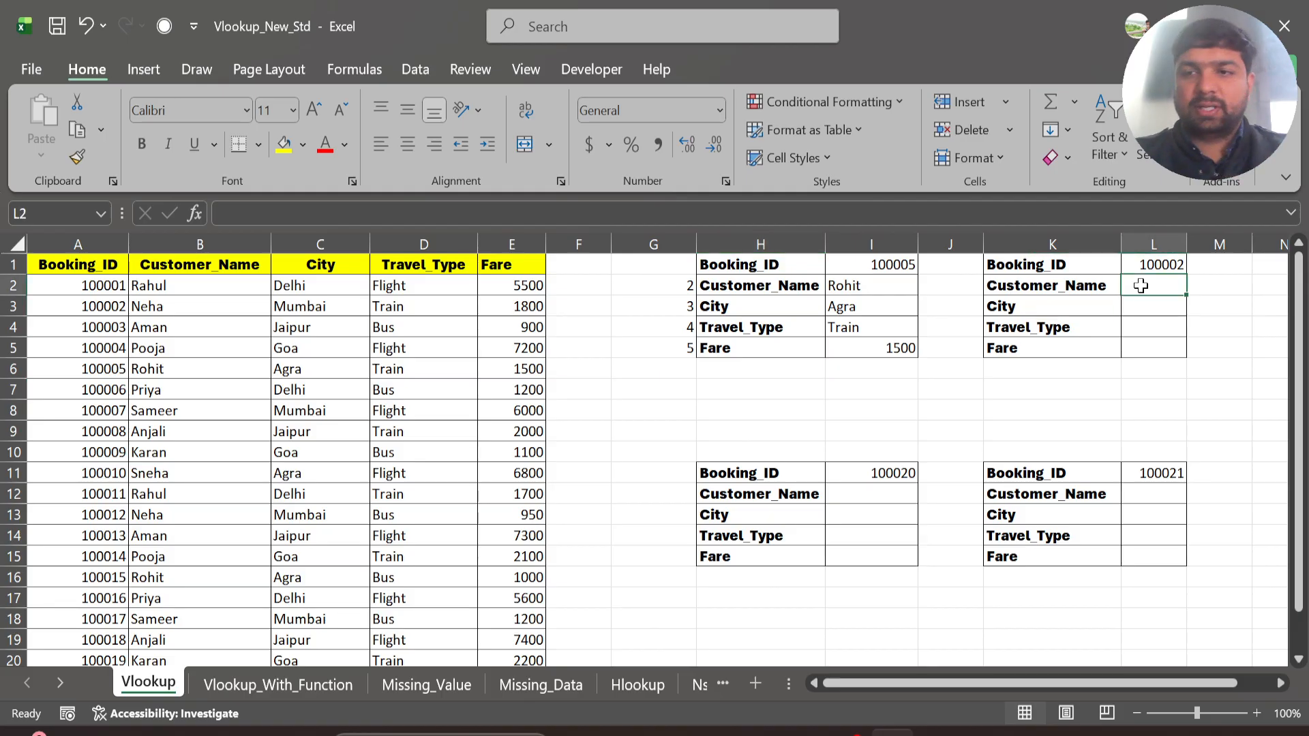
pyautogui.write('=vlo')
pyautogui.press('Tab')
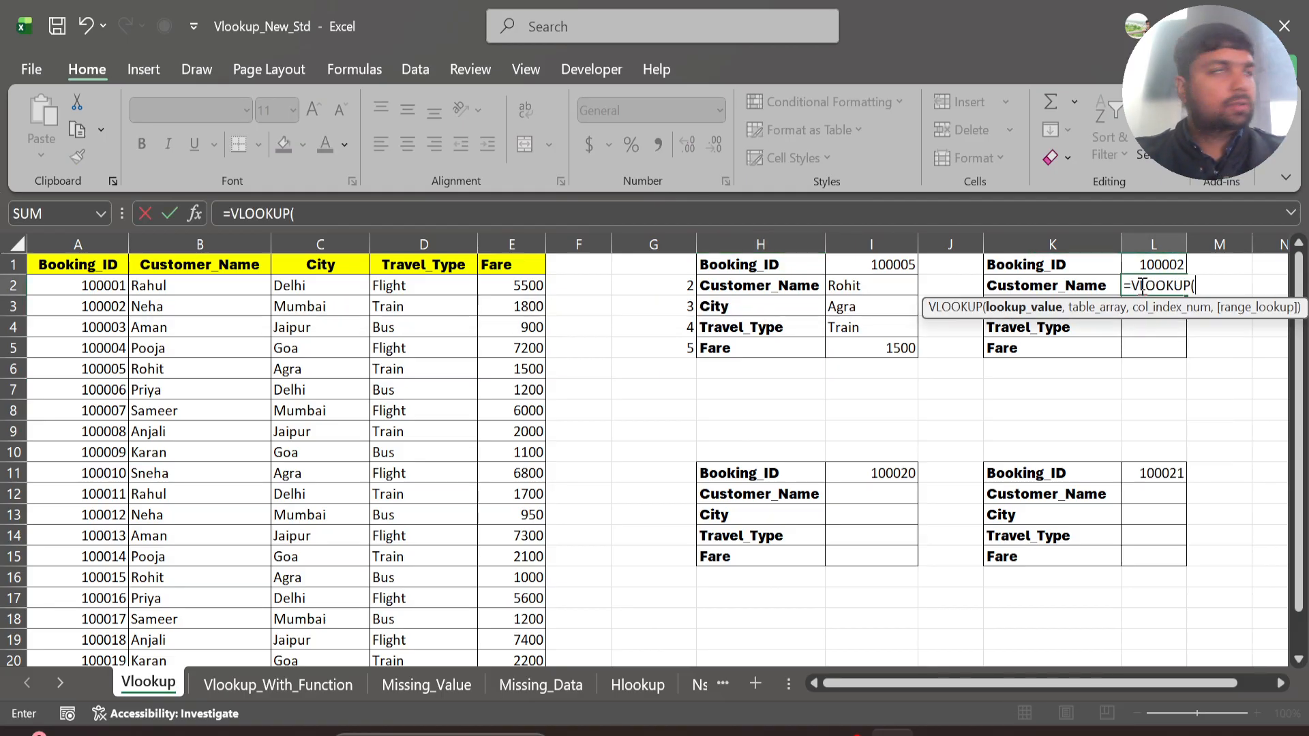
pyautogui.click(1170, 261)
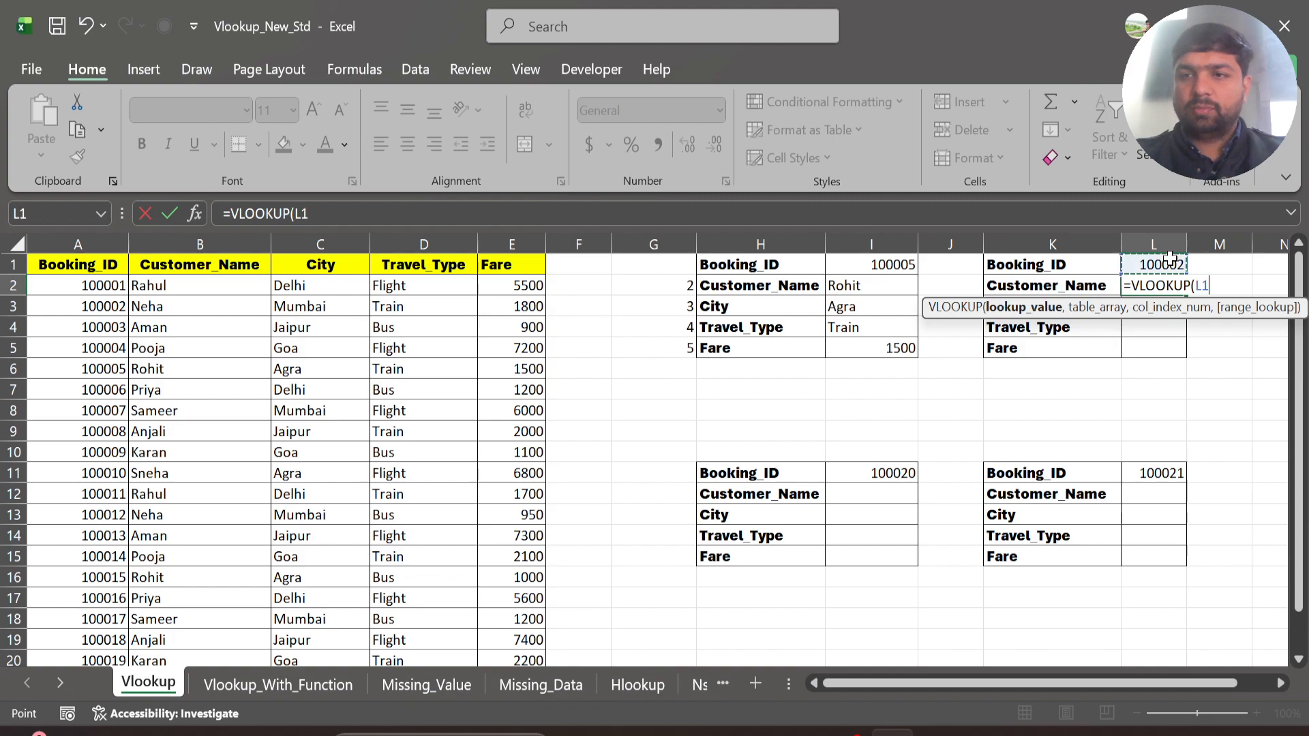
pyautogui.press('F4')
pyautogui.write(',')
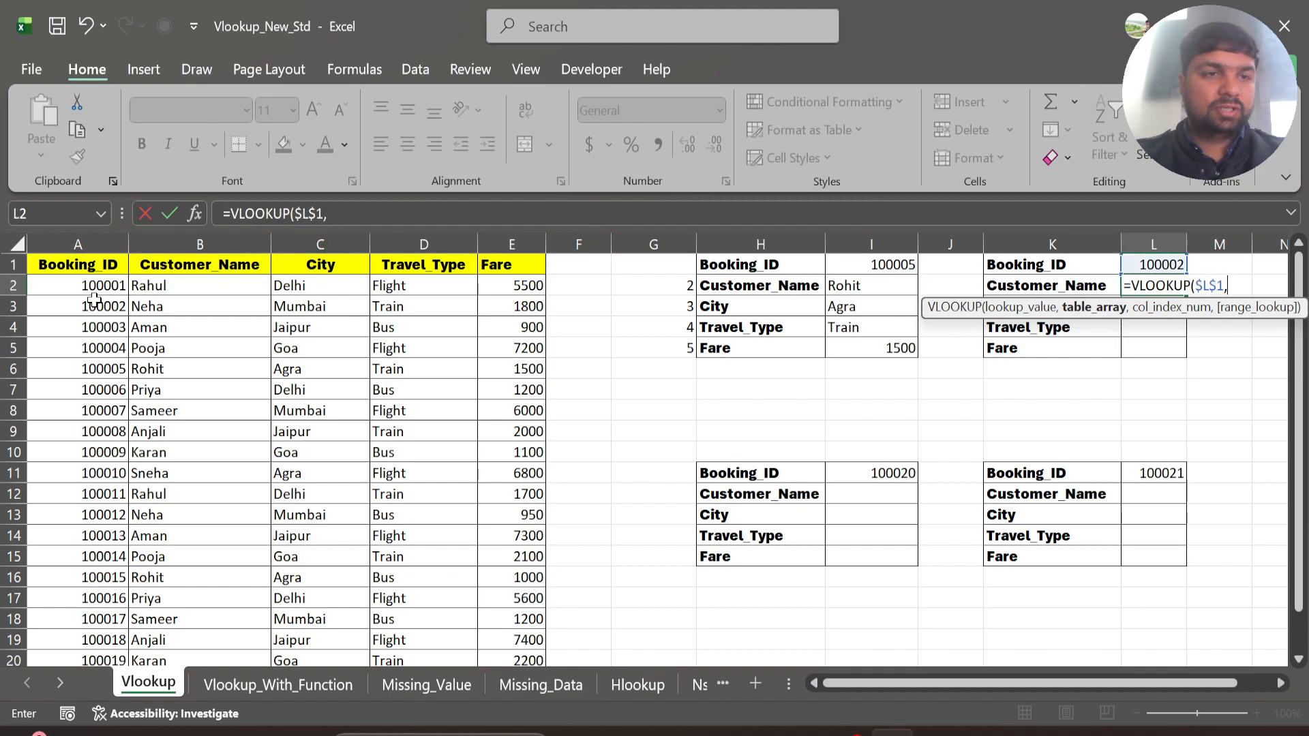
pyautogui.write('Tr')
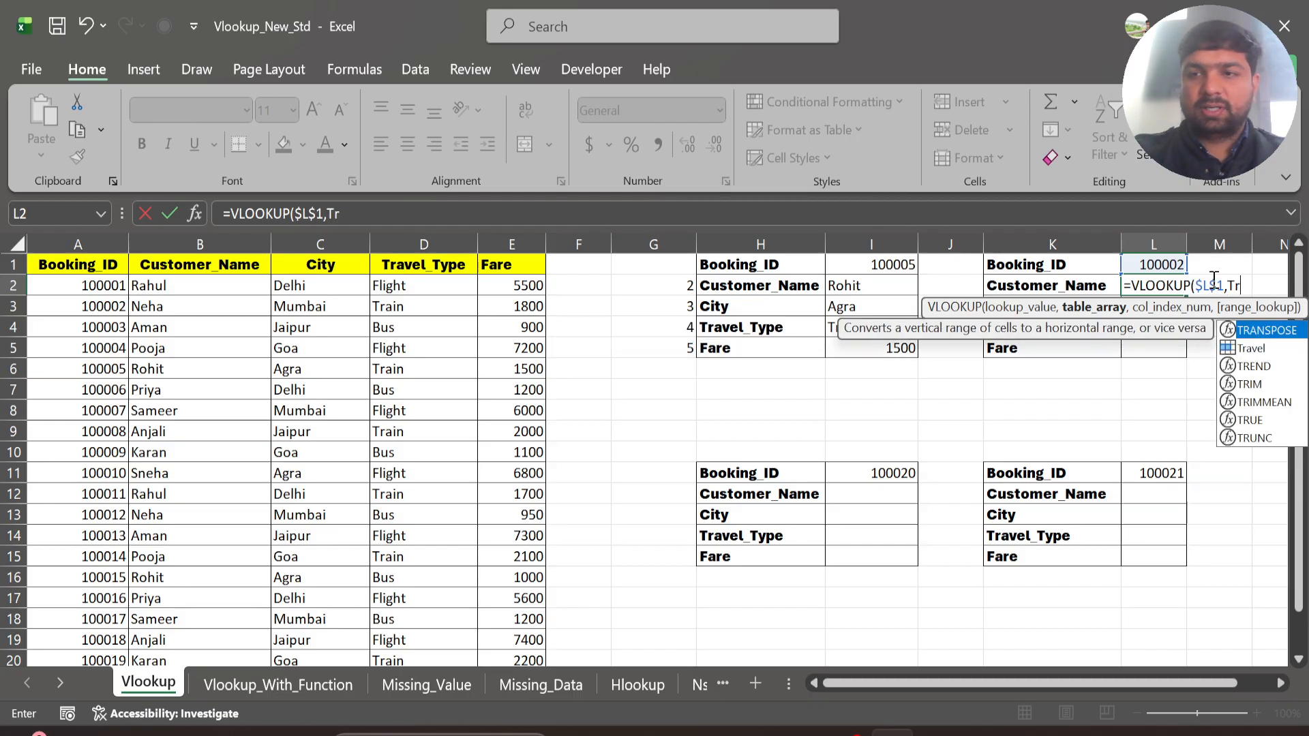
pyautogui.write('avel,')
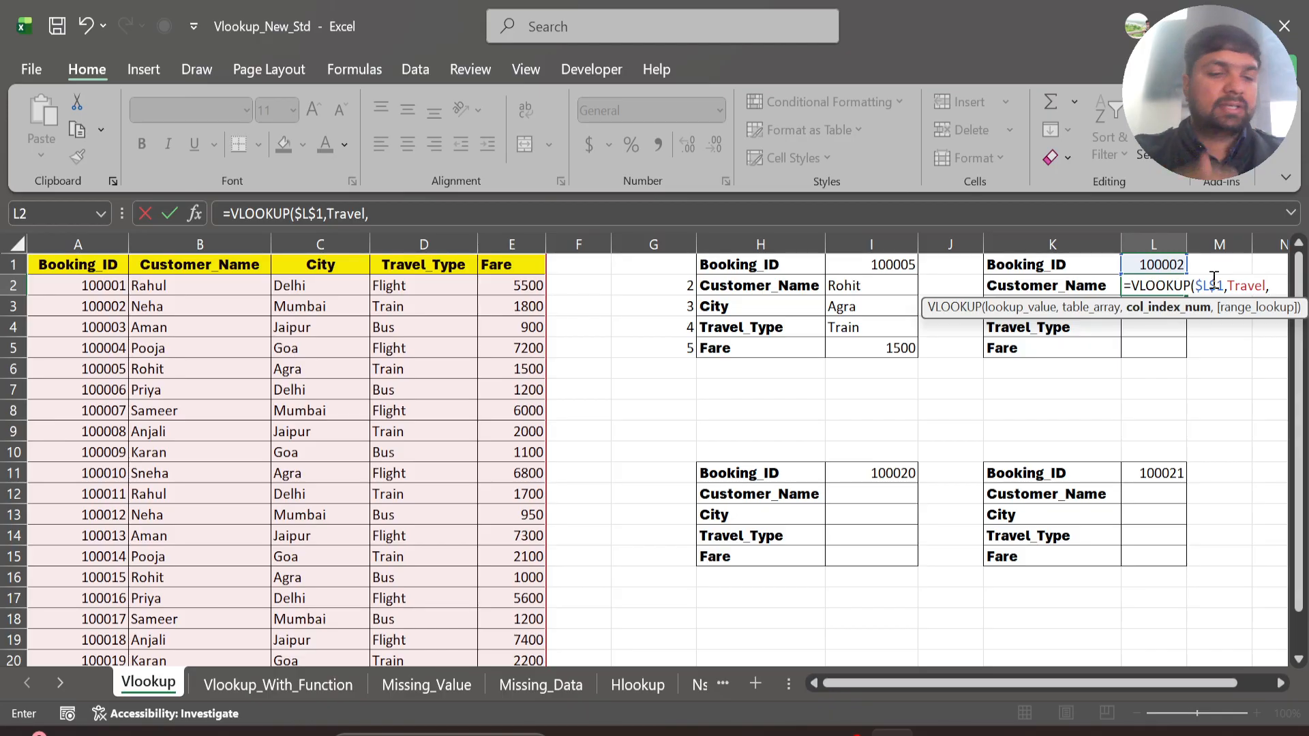
pyautogui.press('Escape')
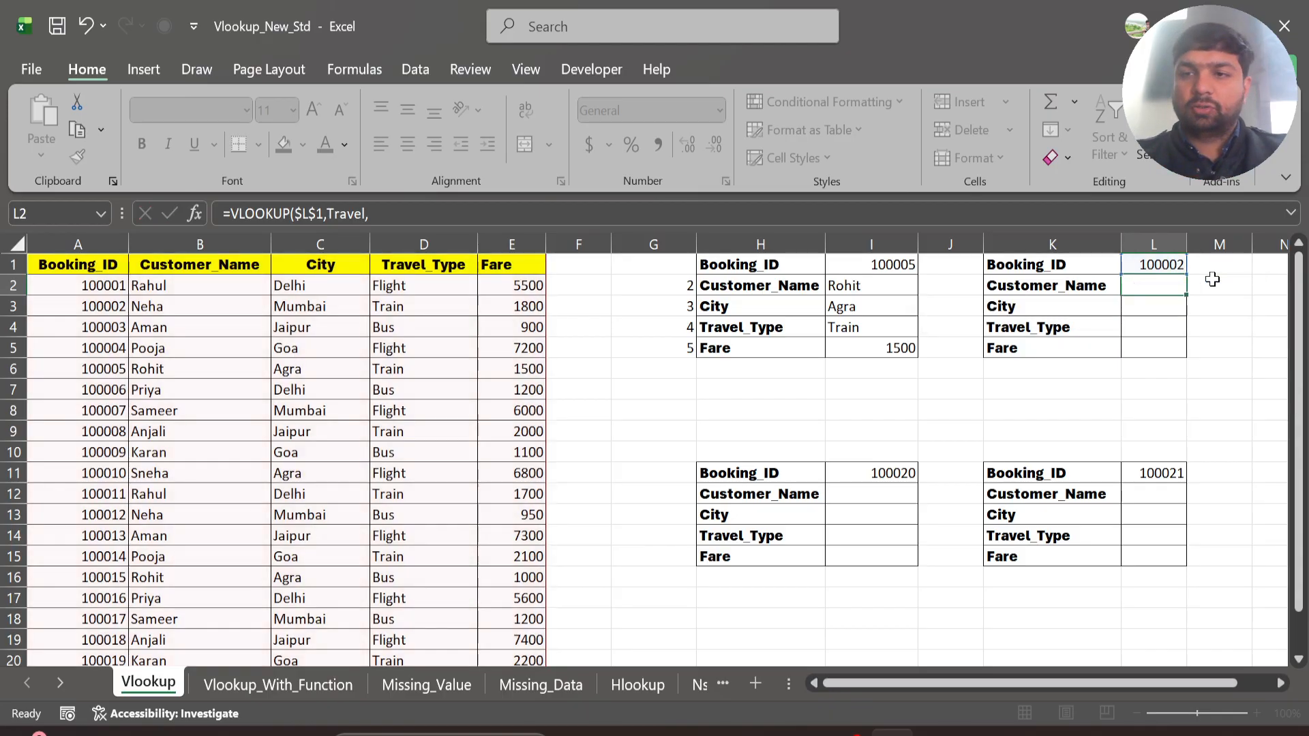
# Step: Enter =ROW() in G8 and check the result against its row number
pyautogui.click(648, 418)
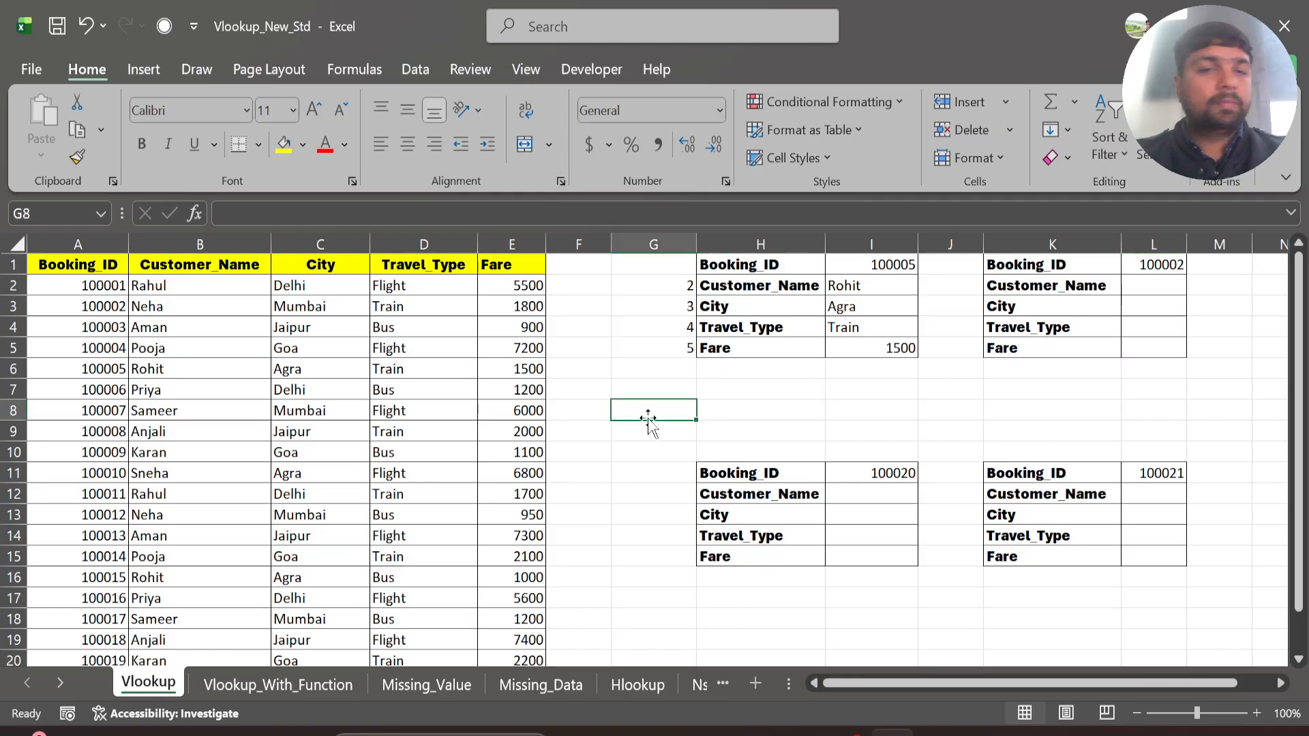
pyautogui.write('=')
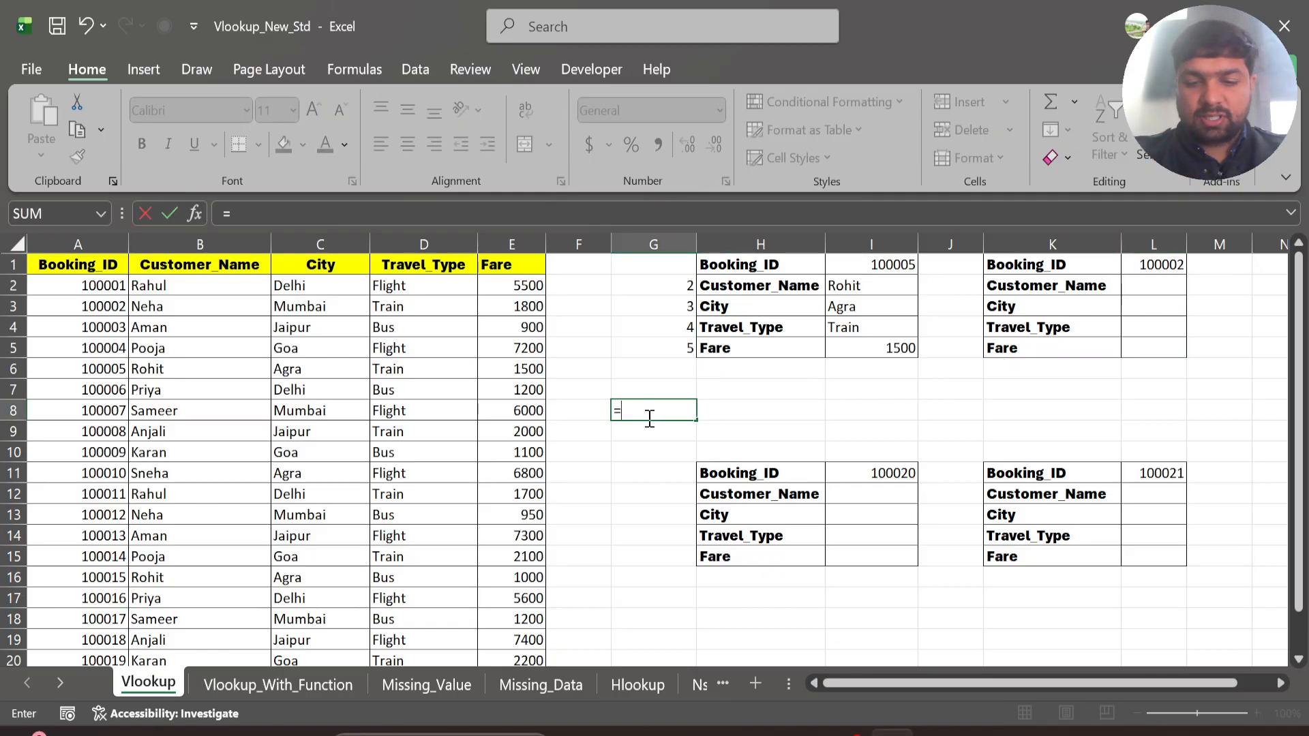
pyautogui.write('row()')
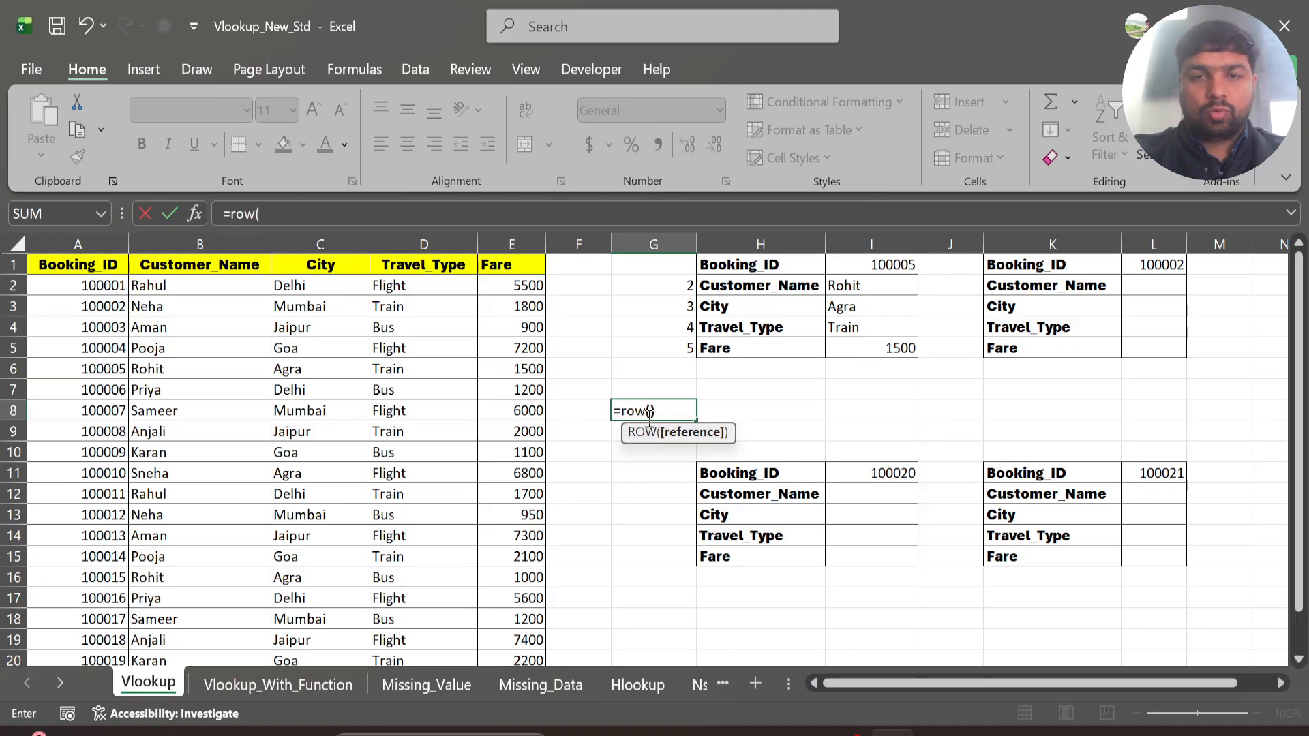
pyautogui.press('Return')
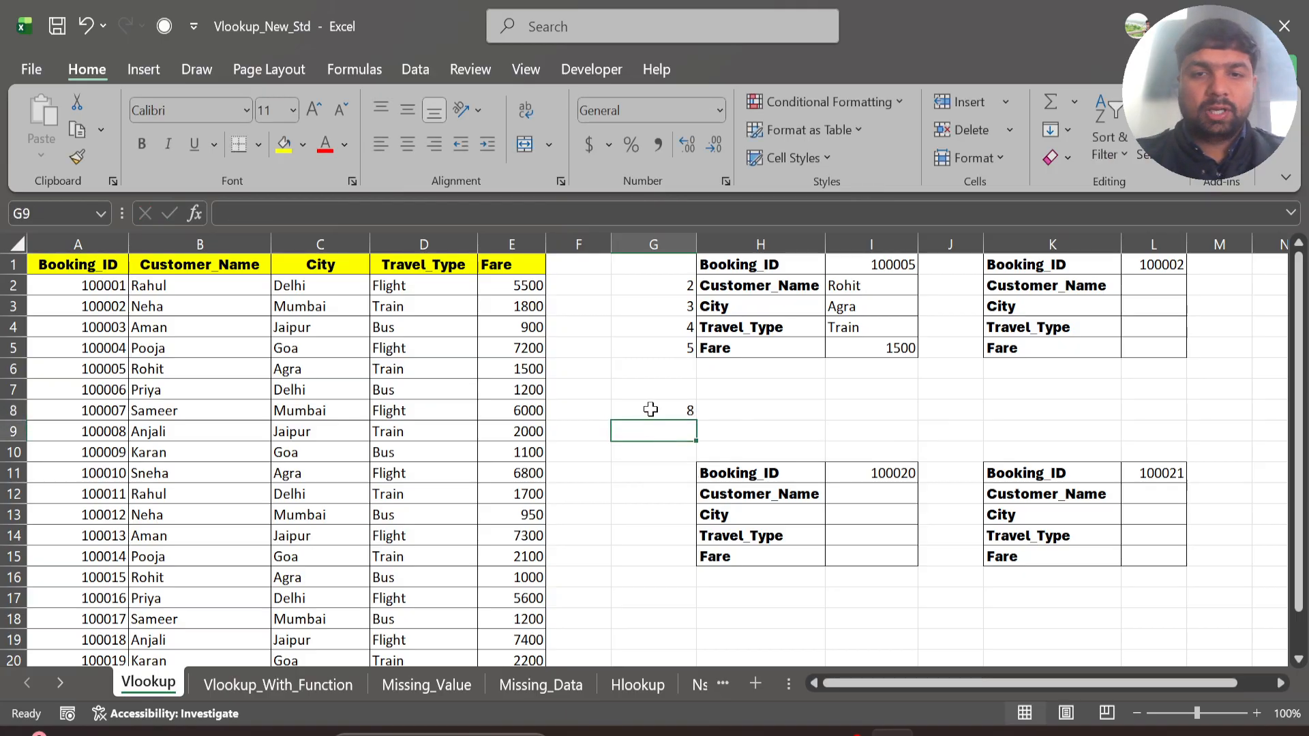
pyautogui.click(648, 410)
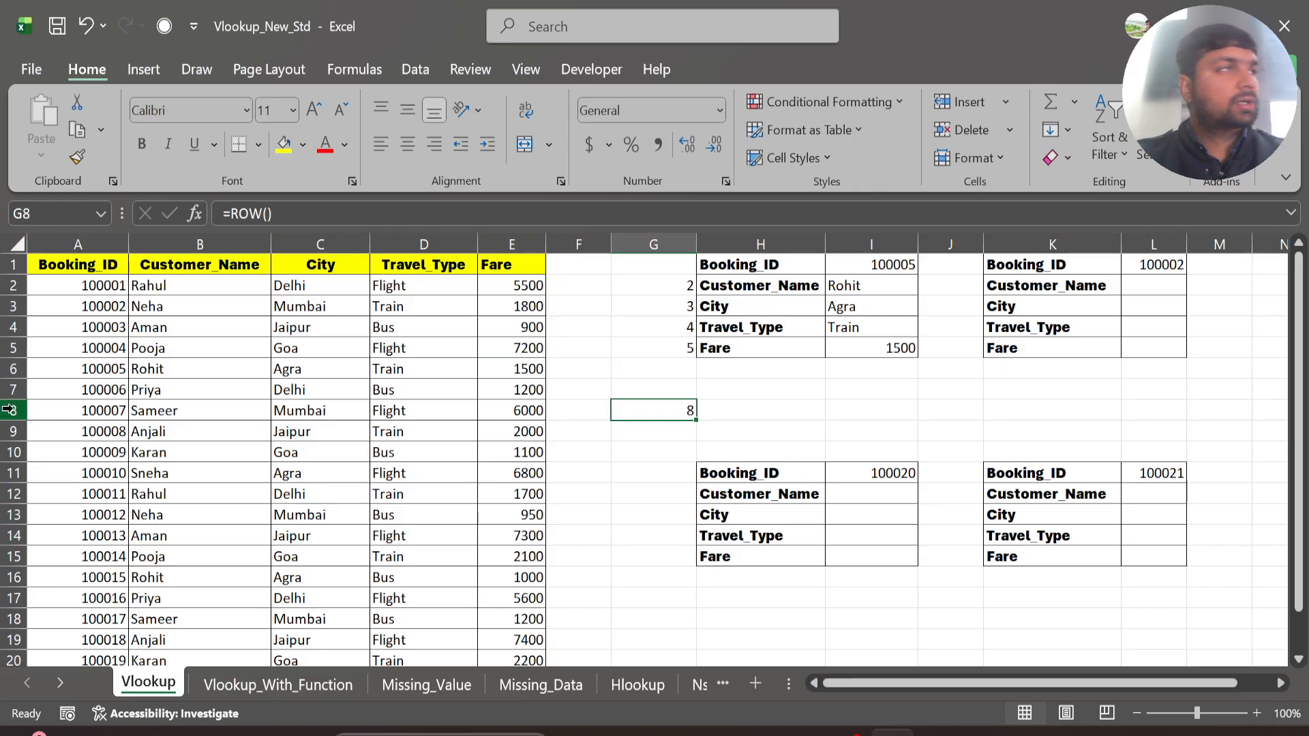
# Step: Enter =ROW() in M2 beside the second lookup block and fill it down to M5
pyautogui.click(1219, 283)
pyautogui.write('=row')
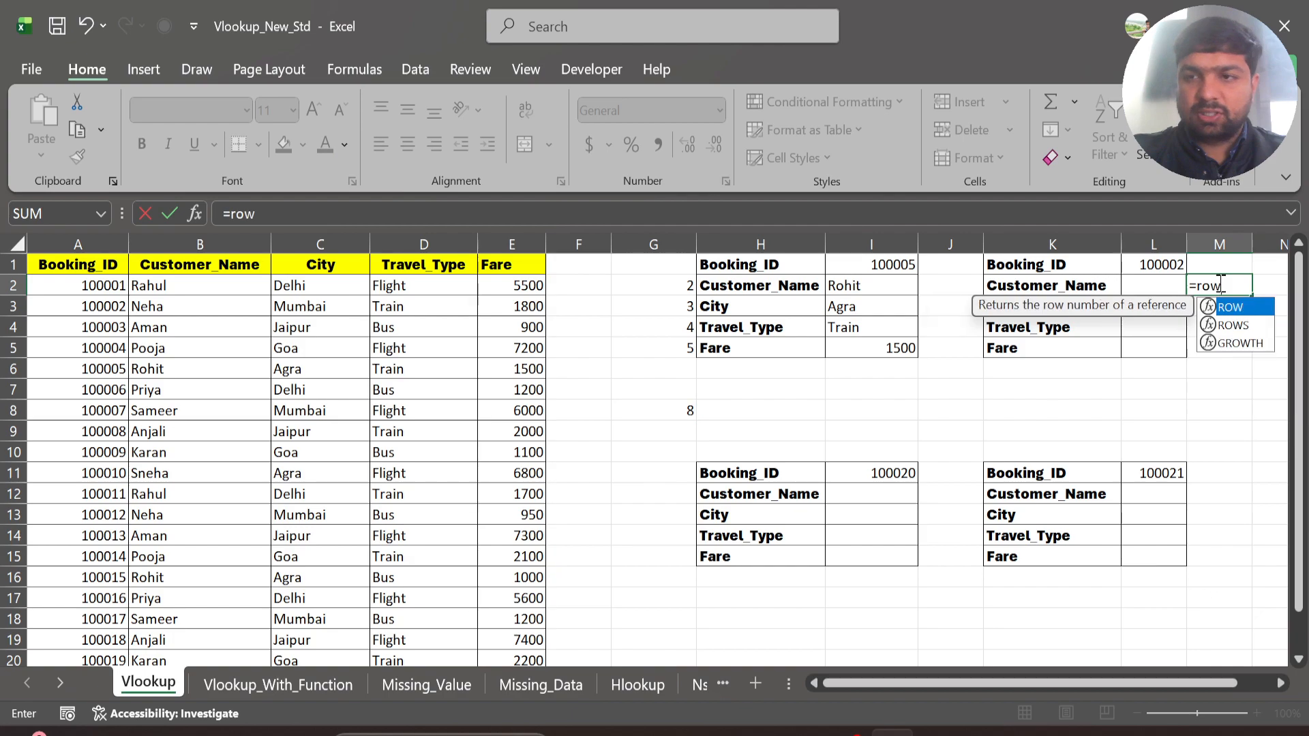
pyautogui.write('(')
pyautogui.press('Return')
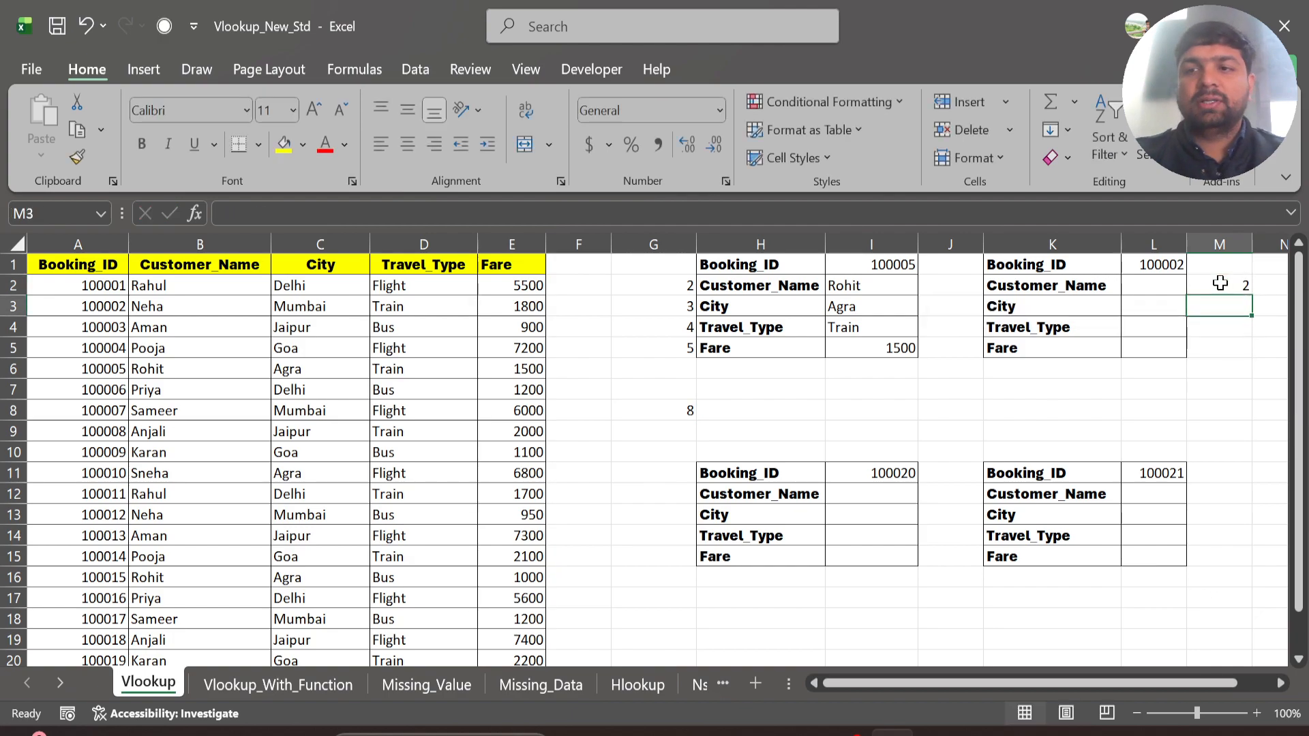
pyautogui.click(1220, 280)
pyautogui.moveTo(1252, 294); pyautogui.dragTo(1246, 374)
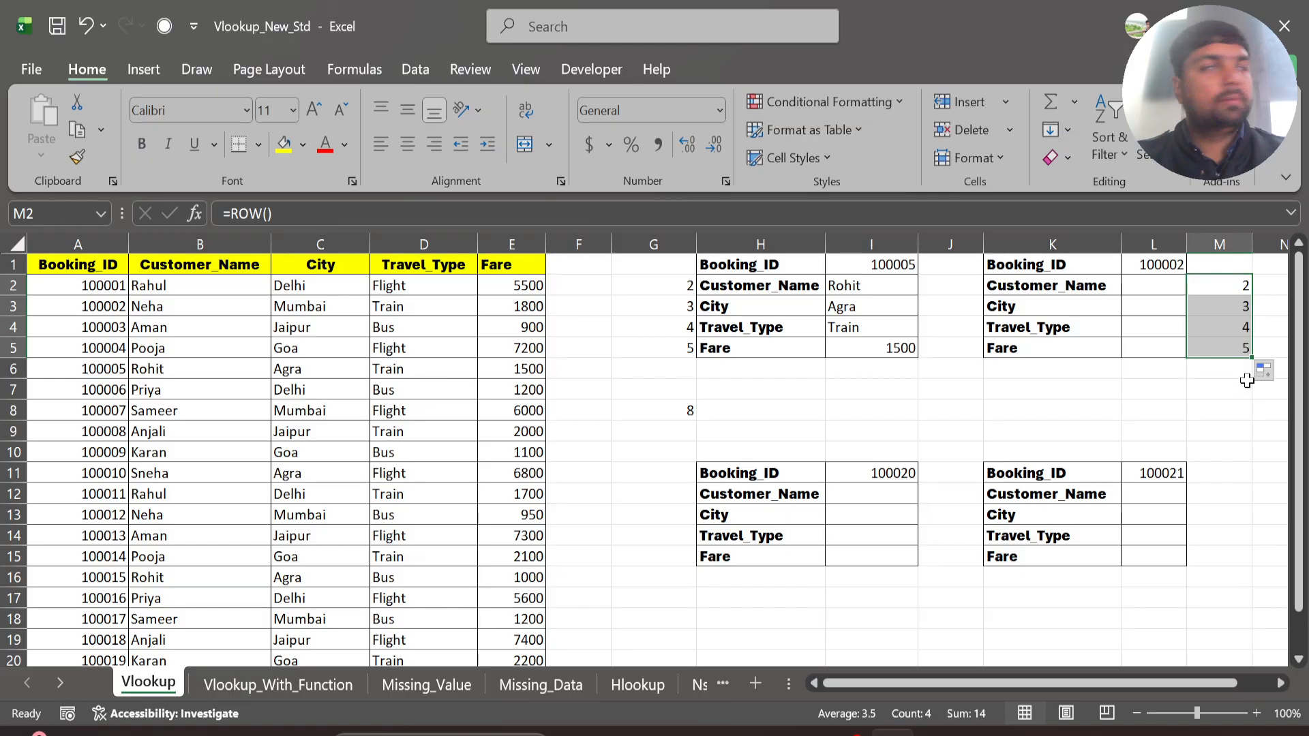
# Step: Start a VLOOKUP in L2 with the absolute lookup value $L$1 and the named range Travel as table array
pyautogui.click(1164, 287)
pyautogui.write('=vlookup(')
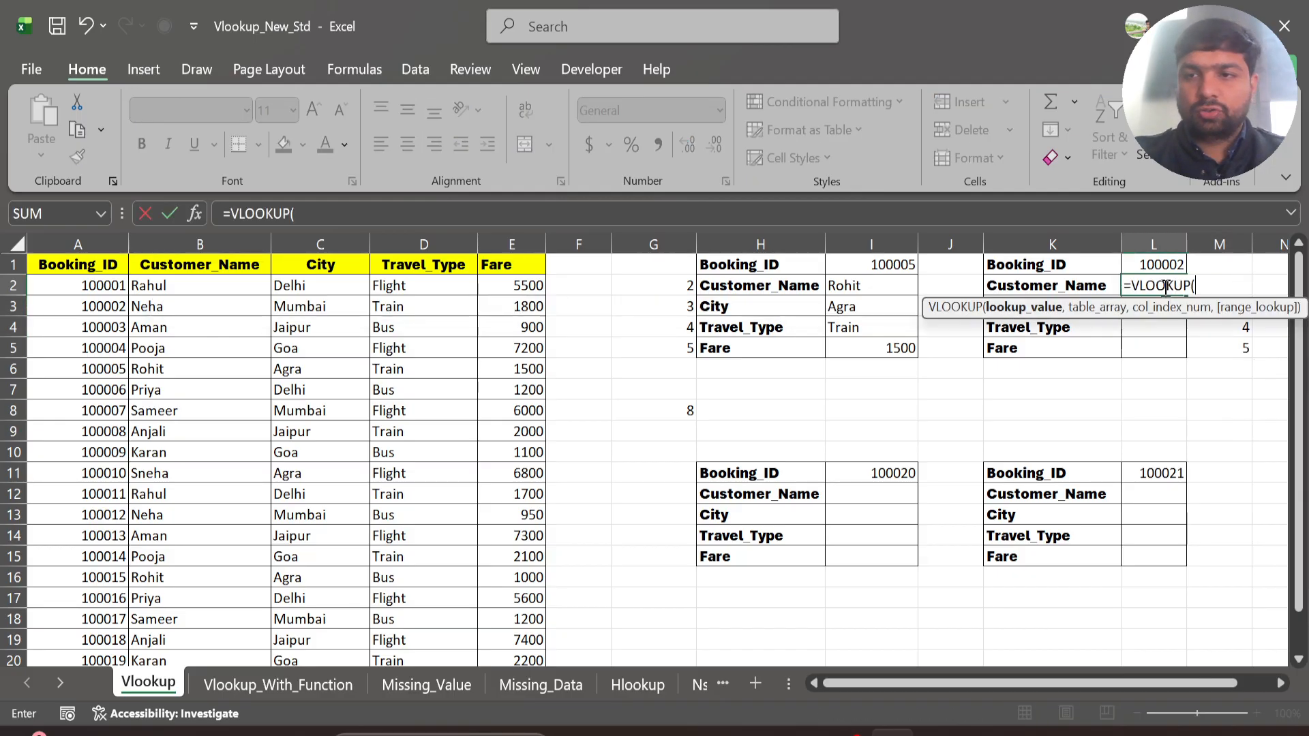
pyautogui.click(1160, 262)
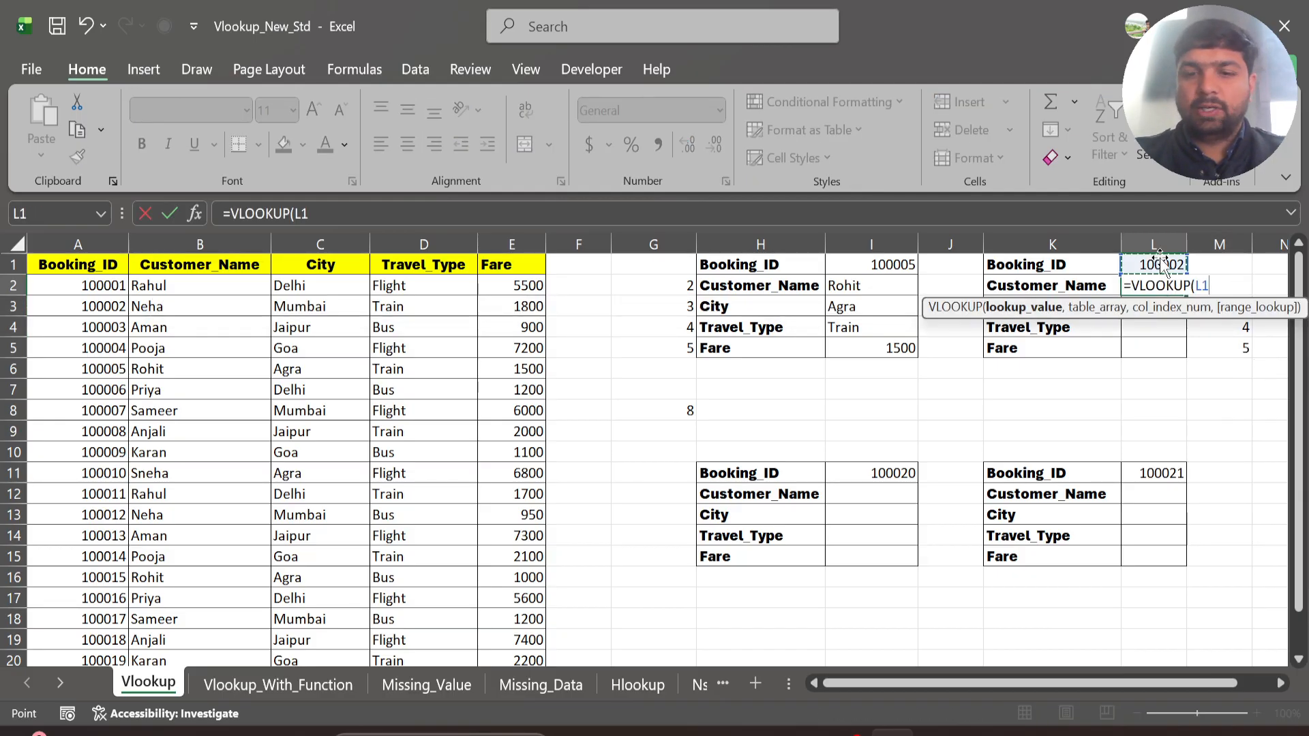
pyautogui.press('F4')
pyautogui.write(',')
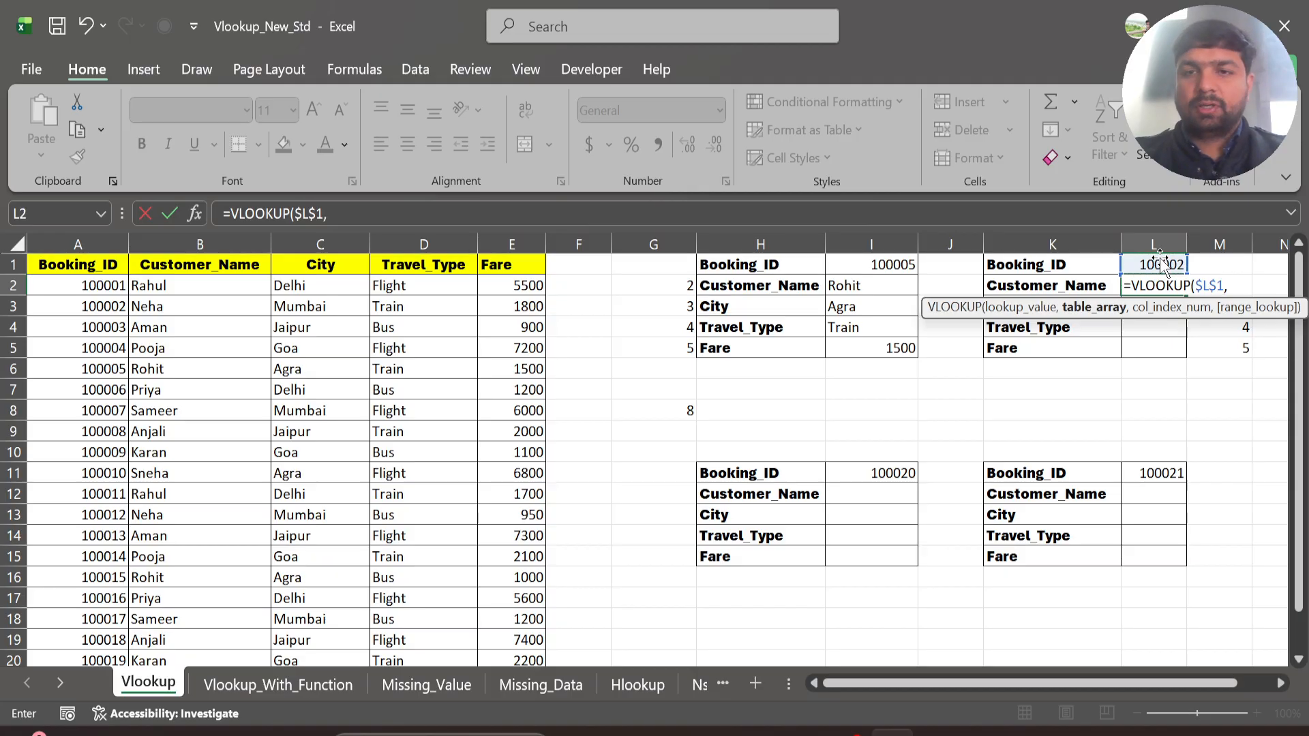
pyautogui.write('tr')
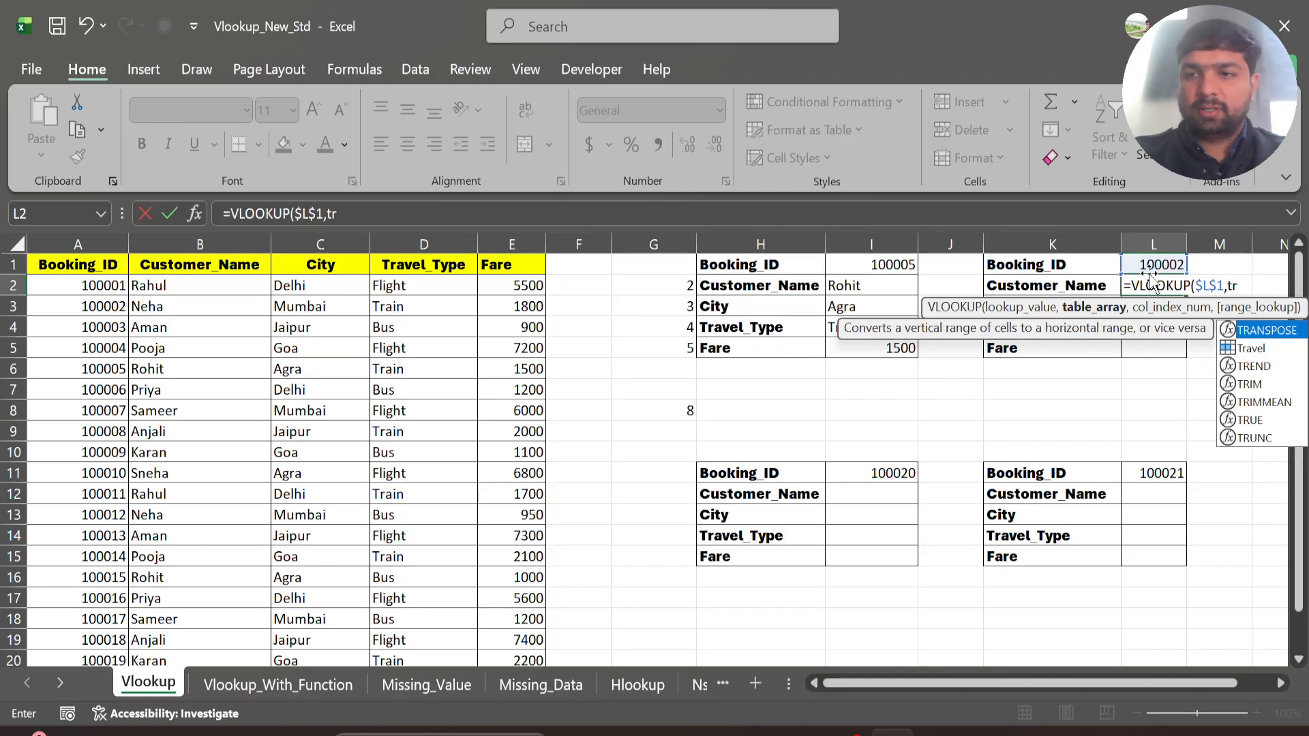
pyautogui.press('Escape')
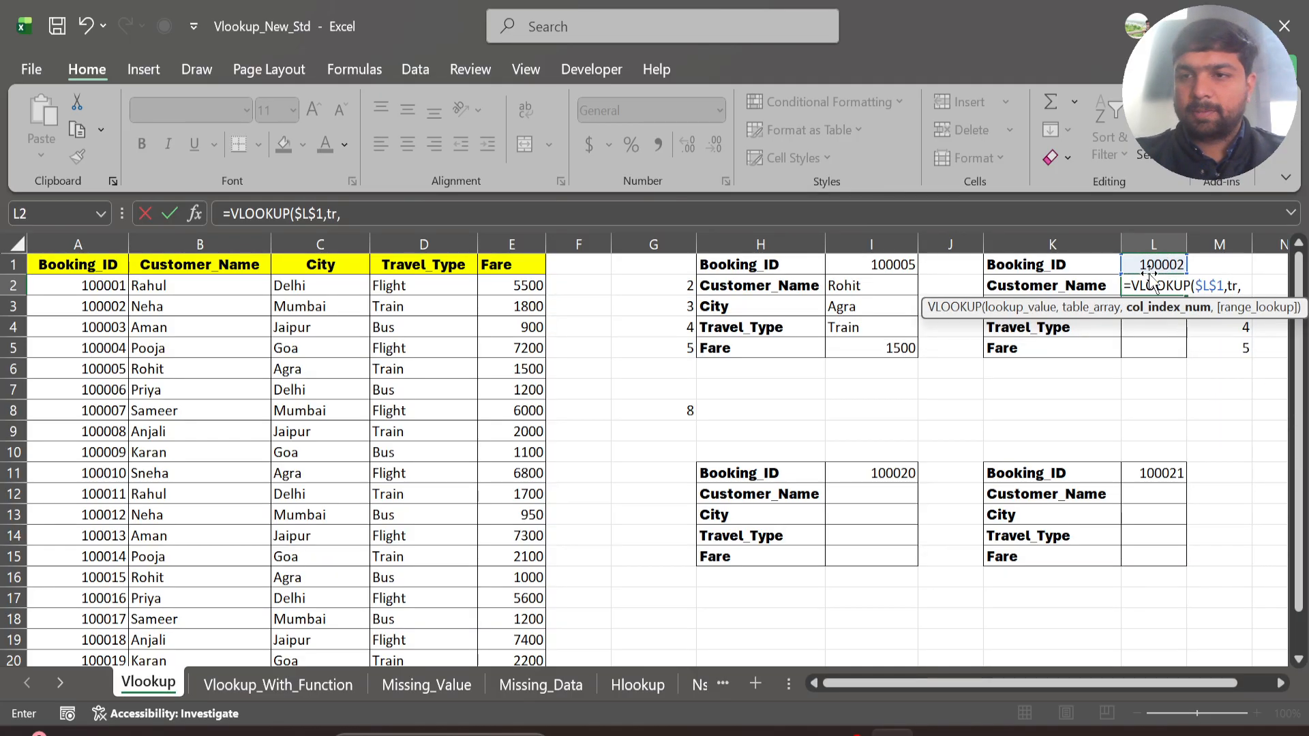
pyautogui.press('BackSpace')
pyautogui.write('R')
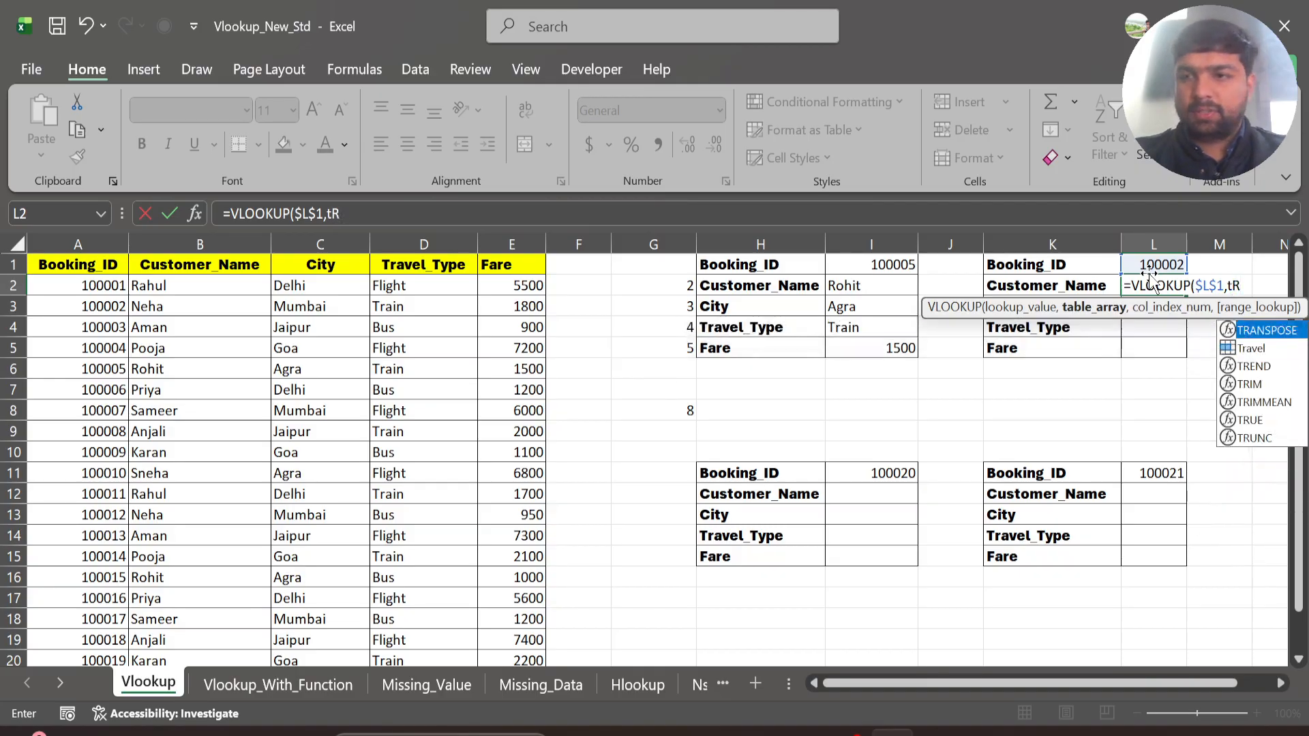
pyautogui.press('Down')
pyautogui.press('Tab')
pyautogui.write(',')
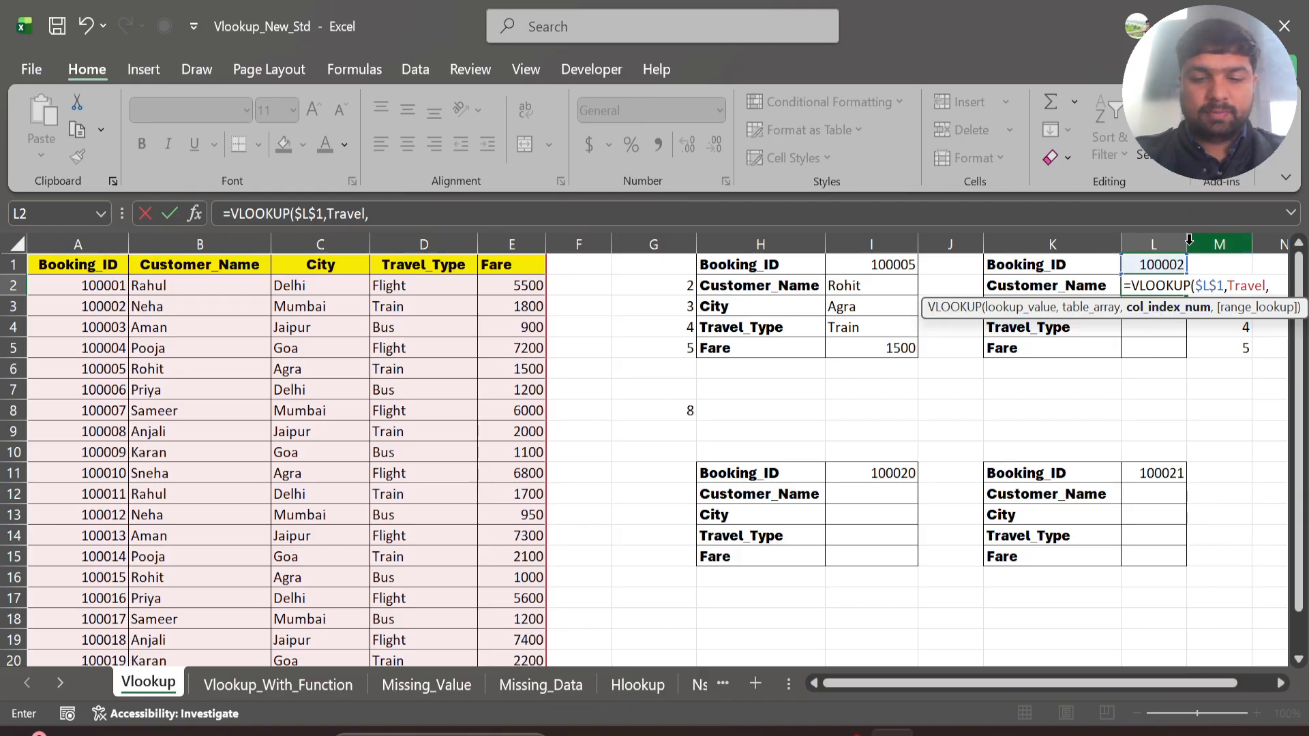
# Step: Complete the L2 formula with ROW() as column index and 0 for exact match, and fill it down to L5
pyautogui.write('ROW(')
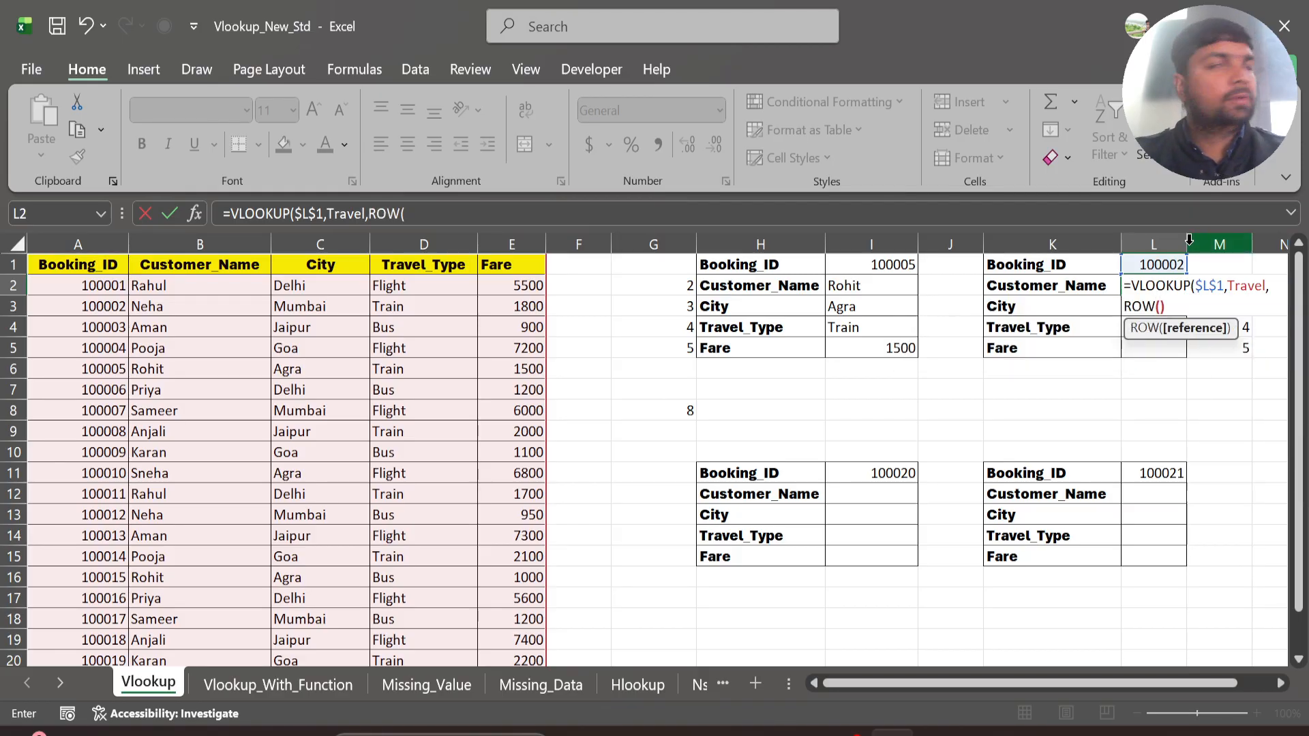
pyautogui.write(')')
pyautogui.hscroll(3, 1189, 240)
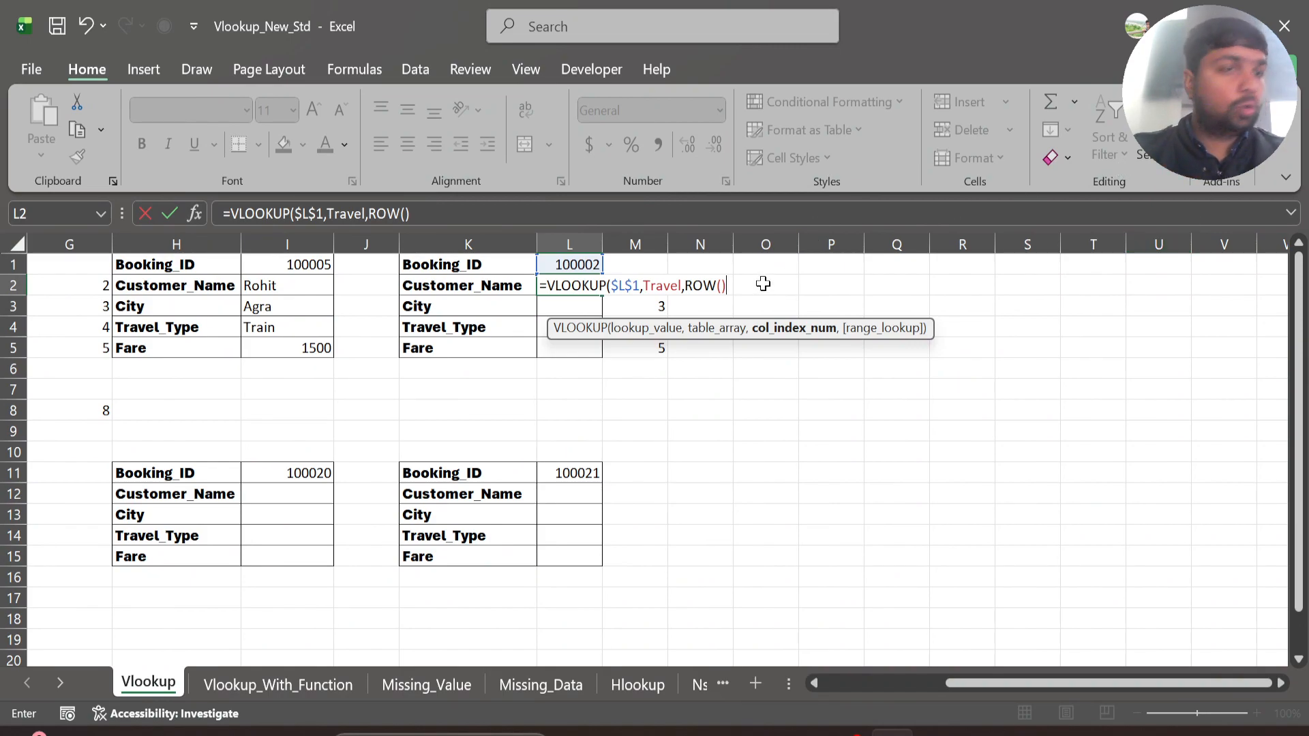
pyautogui.write(',0')
pyautogui.press('Return')
pyautogui.press('Up')
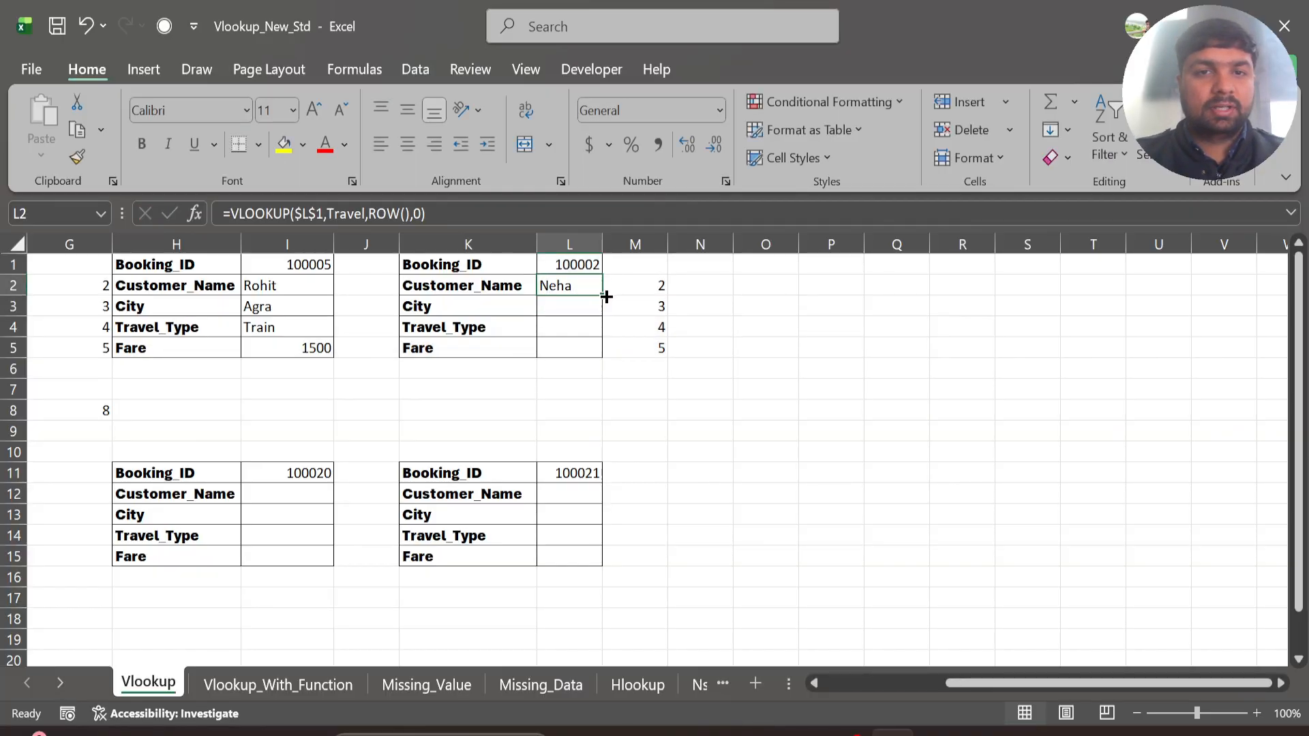
pyautogui.moveTo(606, 297); pyautogui.dragTo(605, 357)
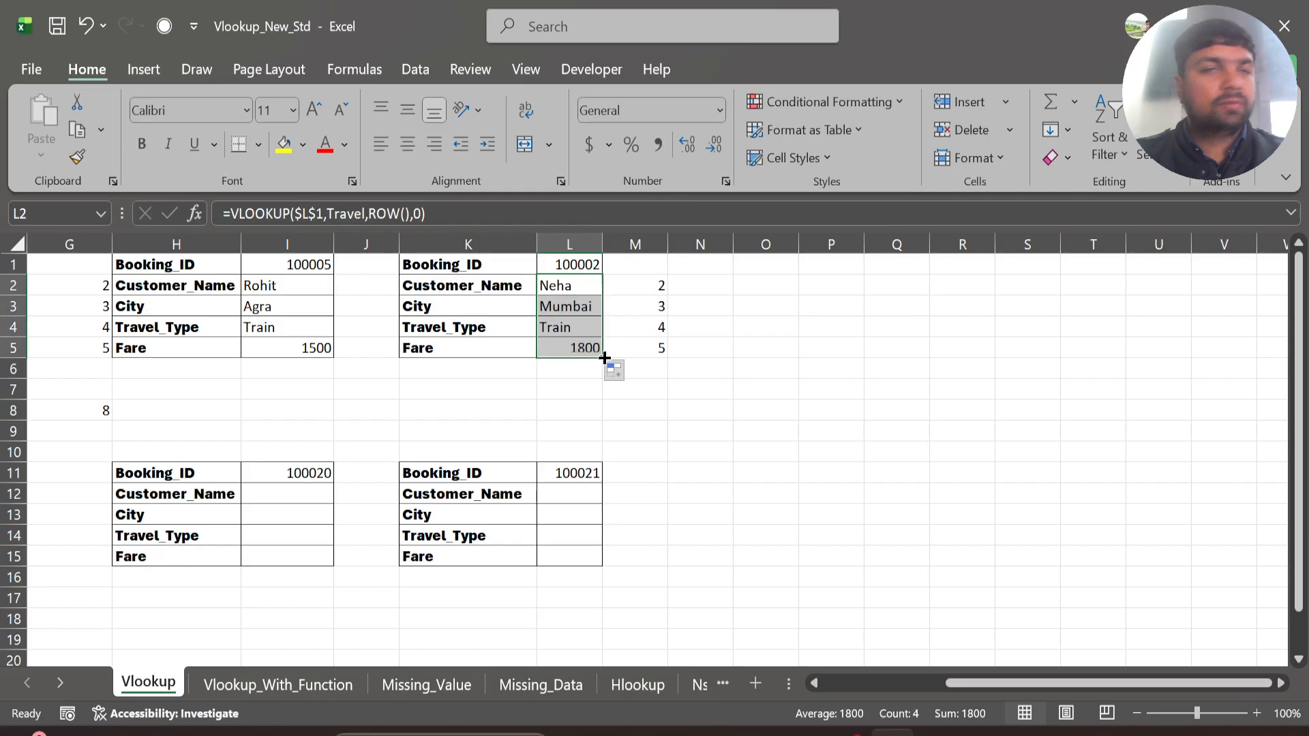
pyautogui.hscroll(-6, 604, 358)
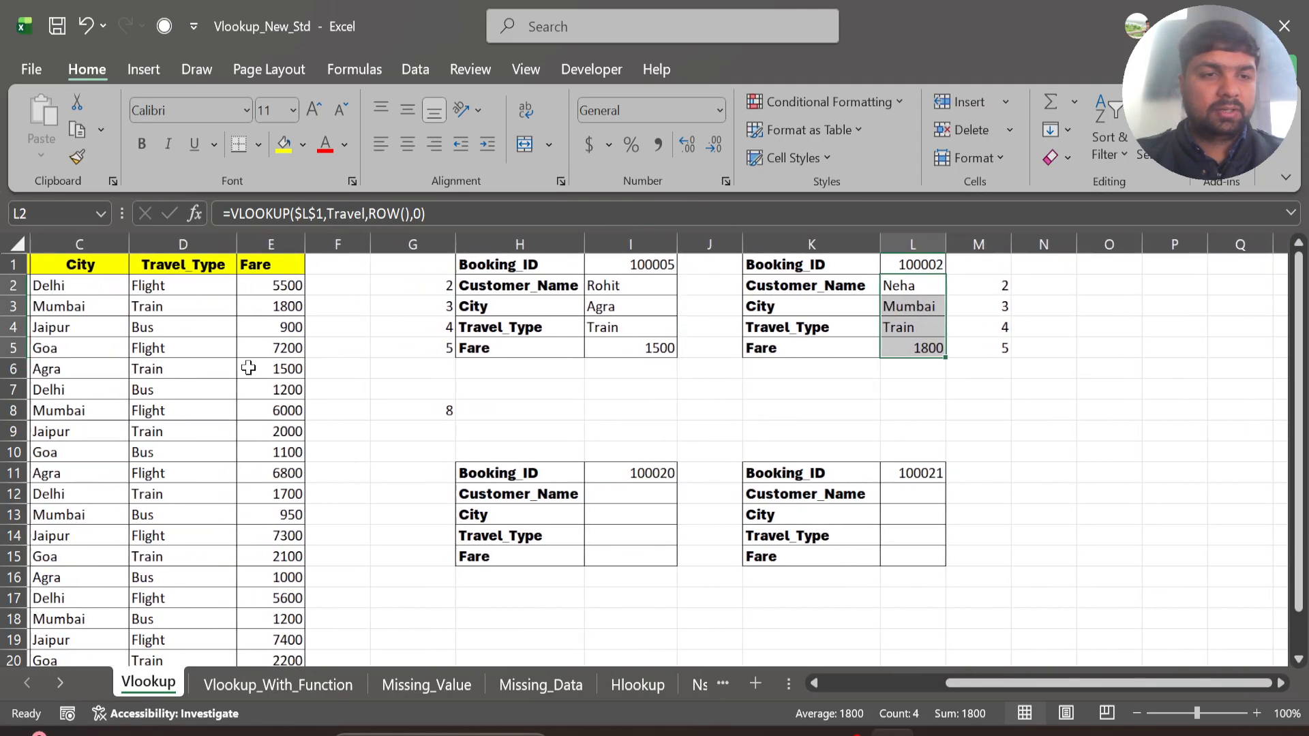
pyautogui.click(98, 407)
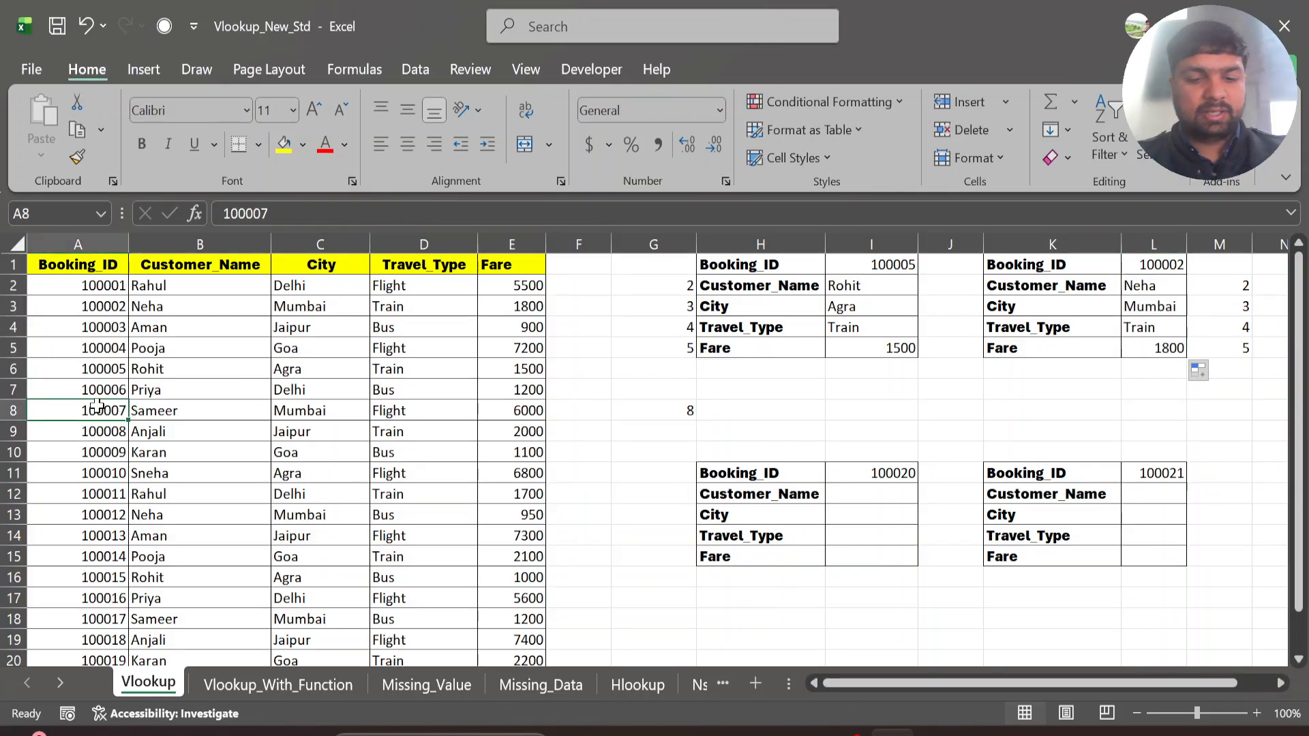
# Step: Copy the Booking_ID from A8 into L1 to test the second lookup block with another booking
pyautogui.hotkey('ctrl', 'c')
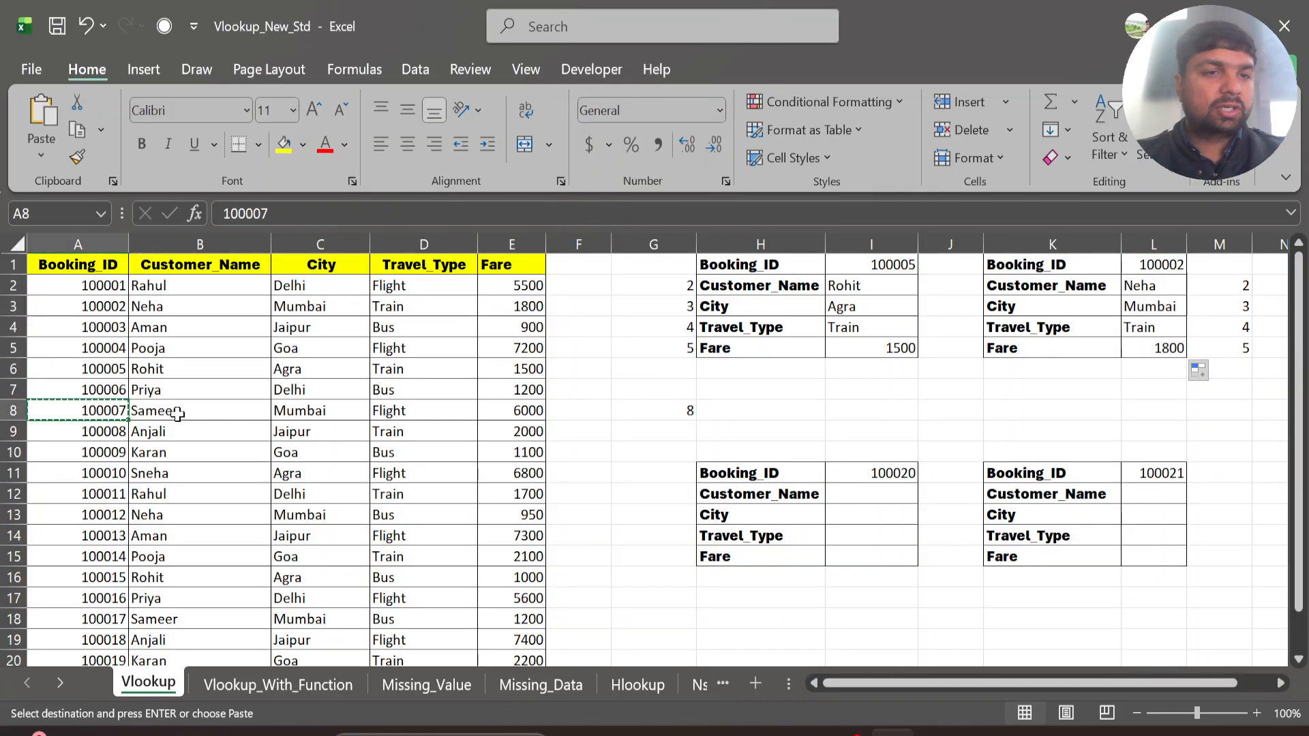
pyautogui.click(1128, 265)
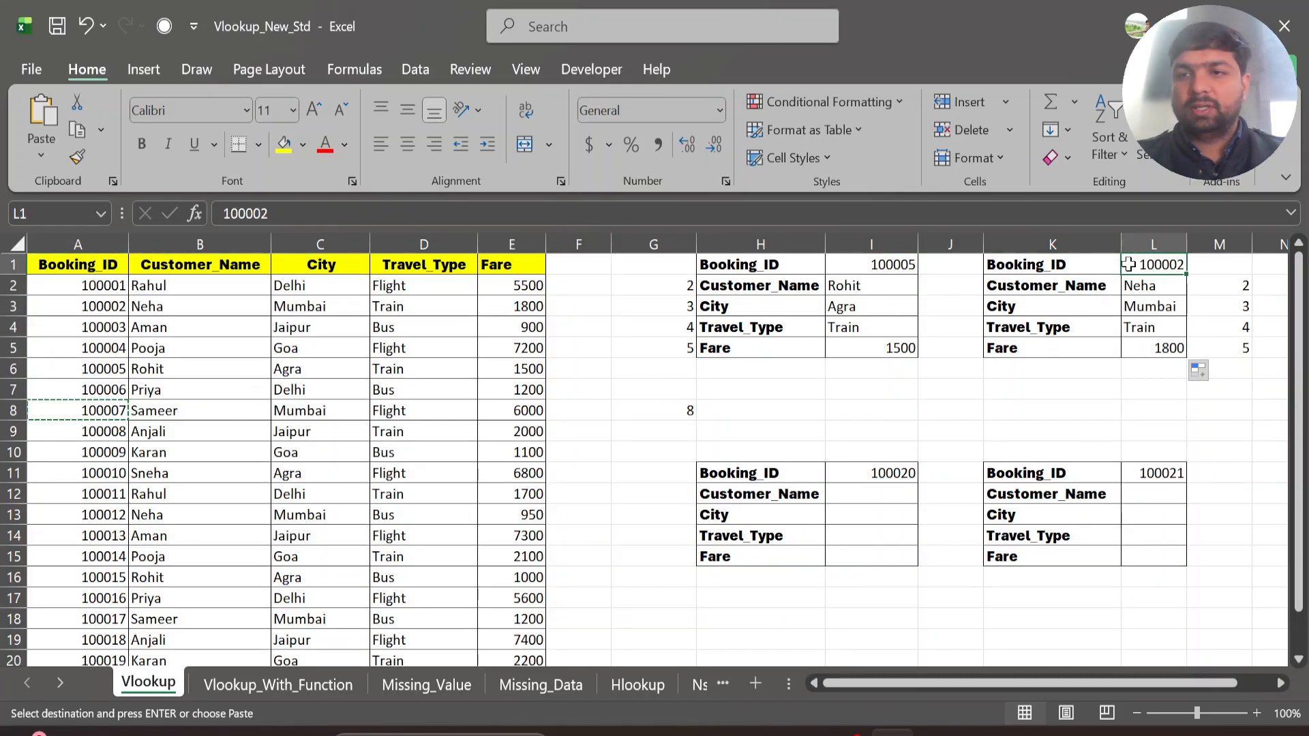
pyautogui.hotkey('ctrl', 'v')
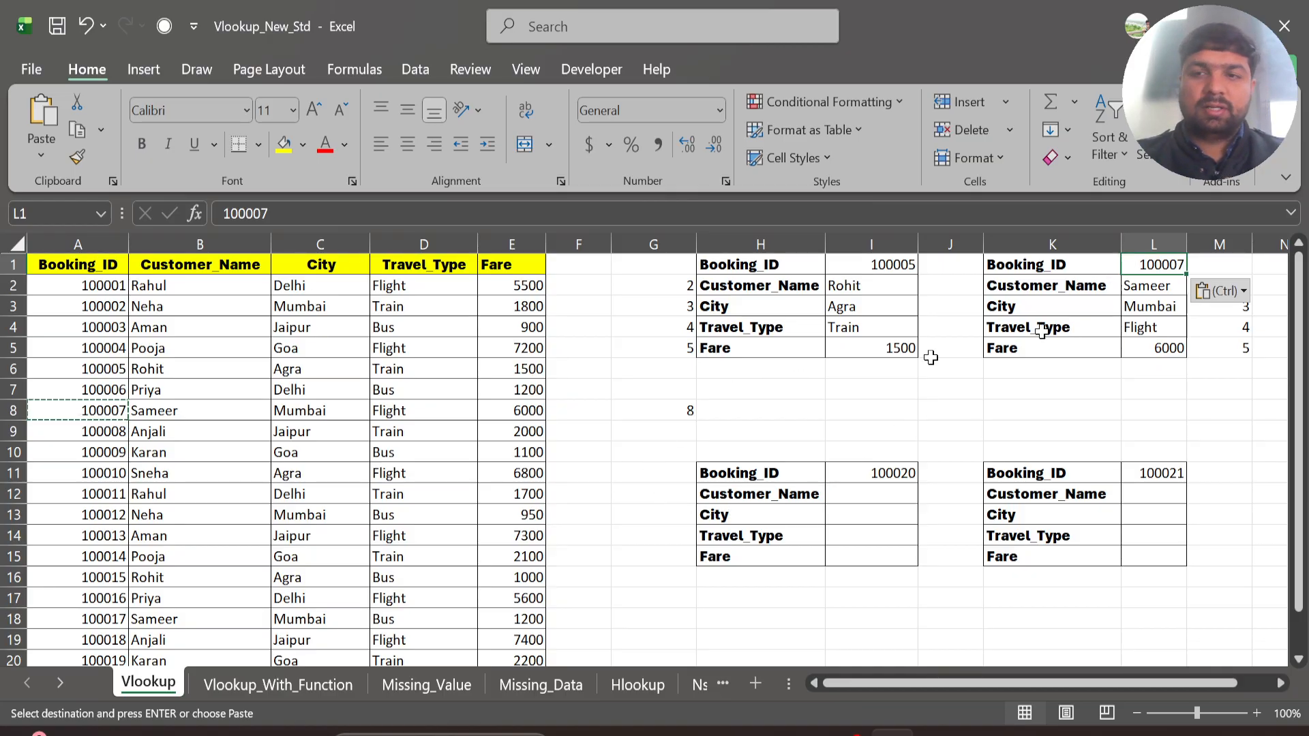
pyautogui.click(1224, 329)
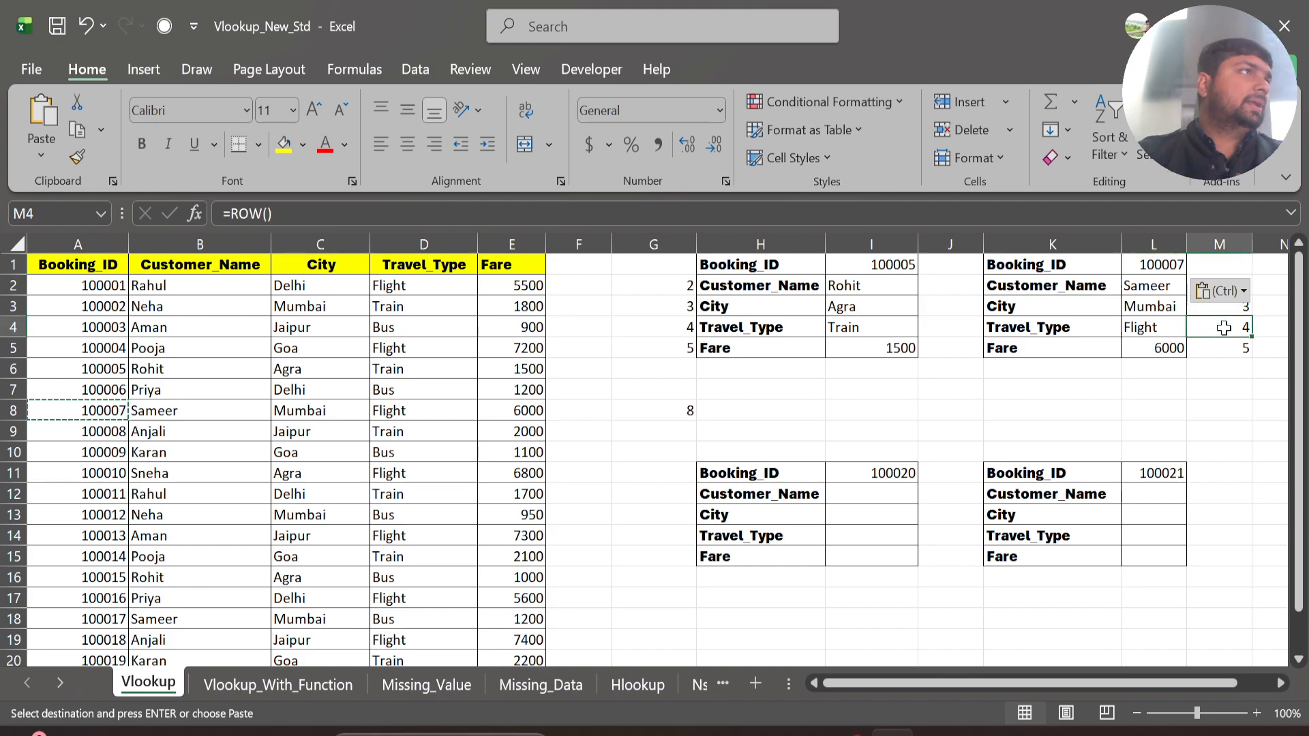
# Step: Enter =ROW() in G12 beside the Customer_Name row of the third lookup block
pyautogui.click(663, 495)
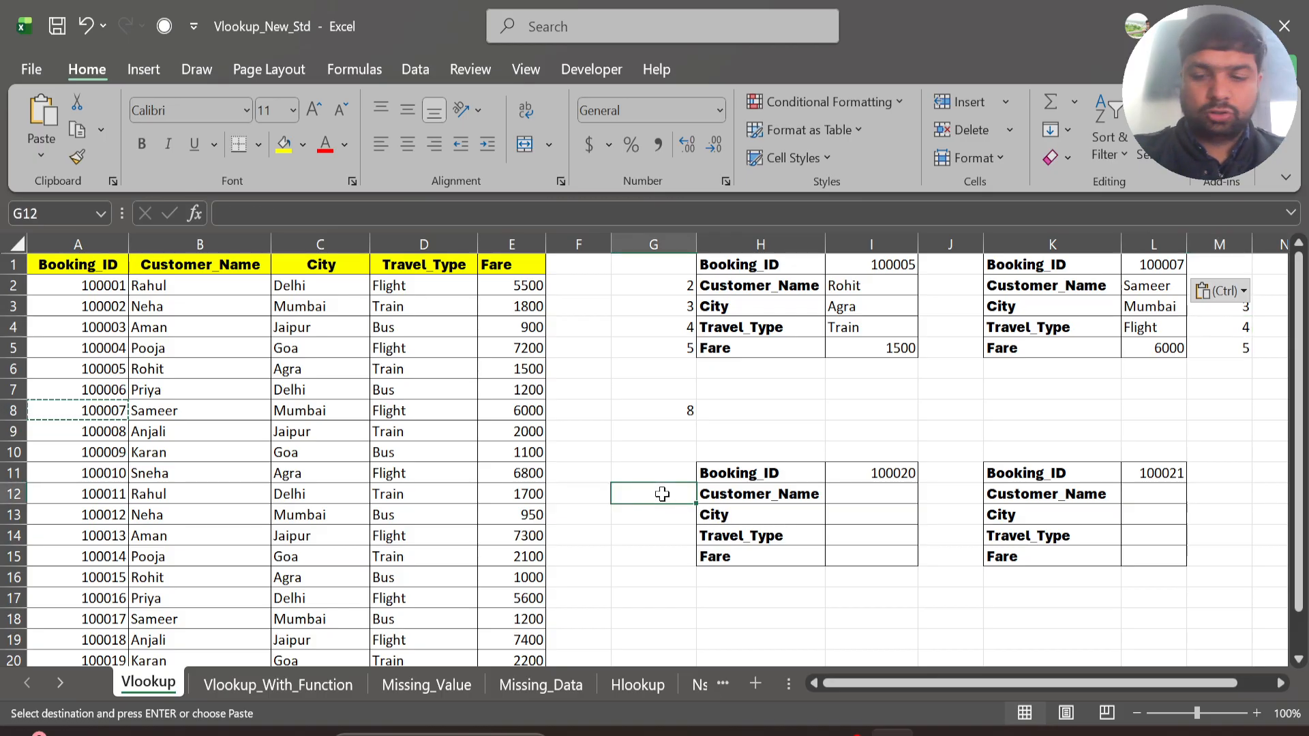
pyautogui.write('=ROW()')
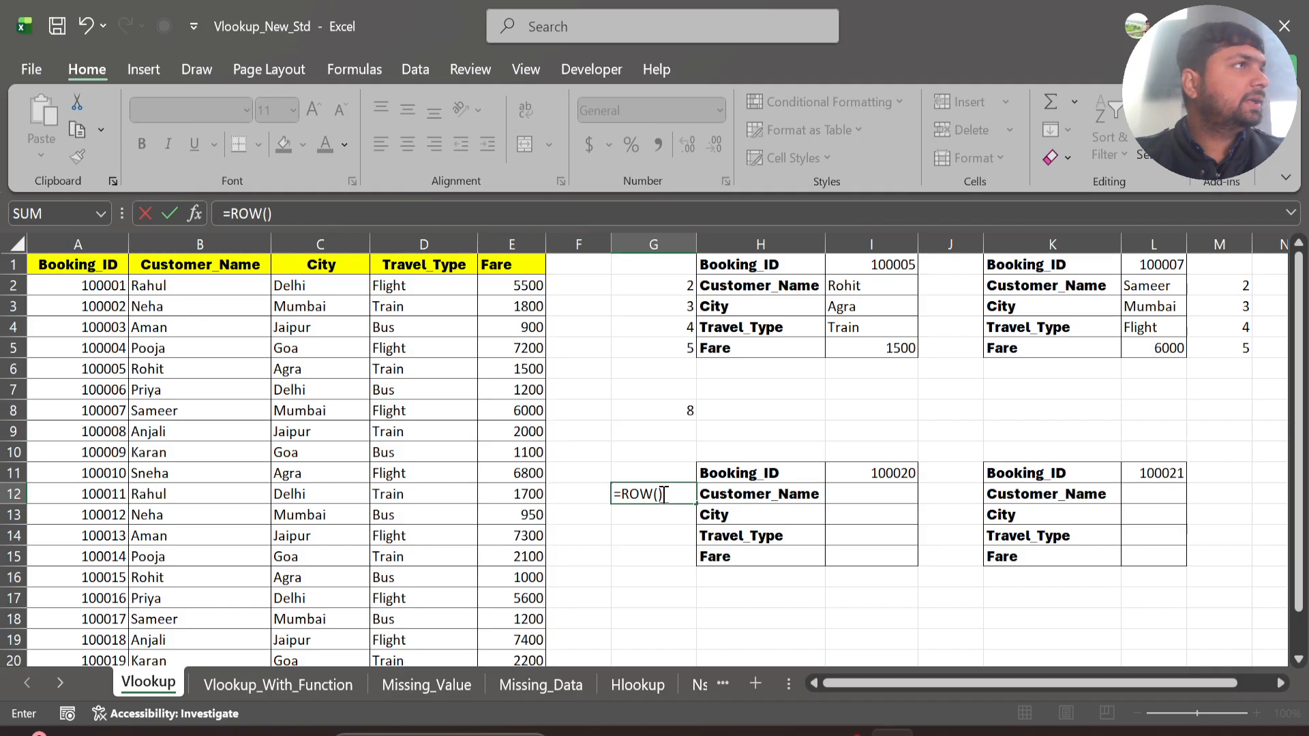
pyautogui.press('Return')
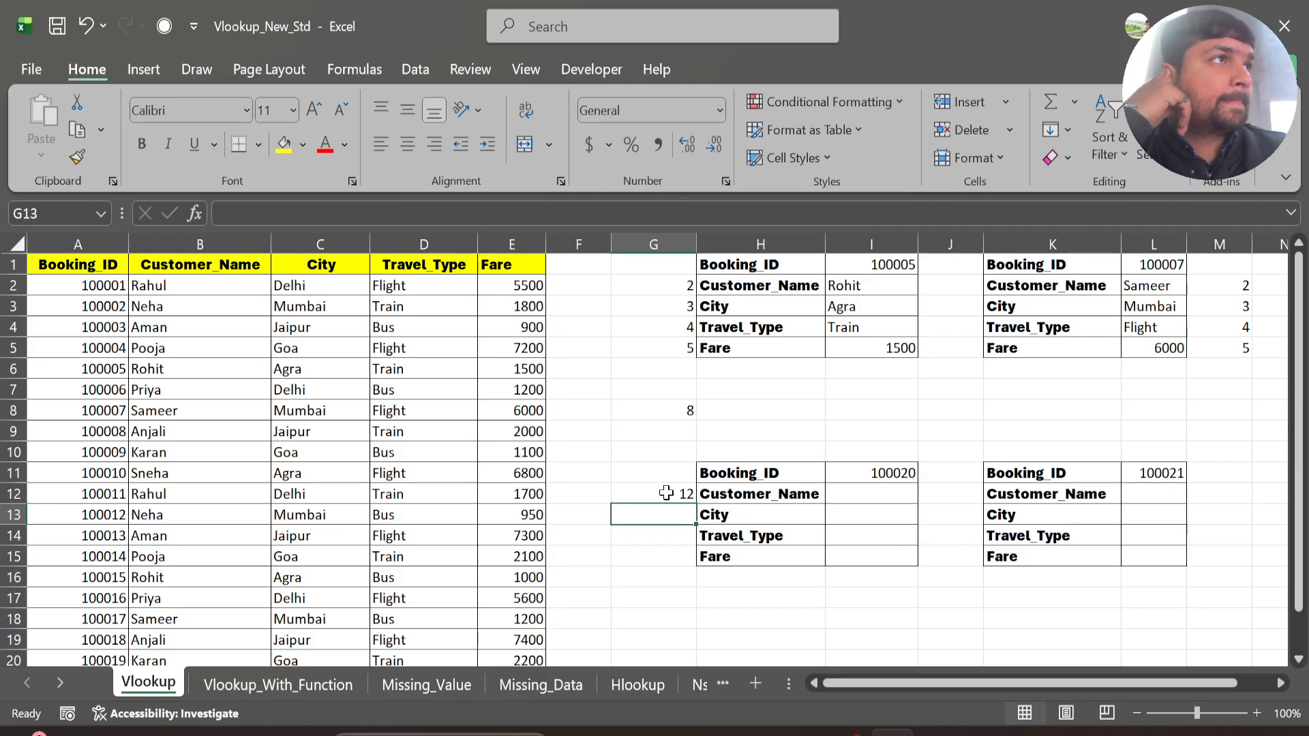
# Step: Start a VLOOKUP in I12 with the absolute lookup value $I$11 and the named range Travel as table array
pyautogui.click(856, 502)
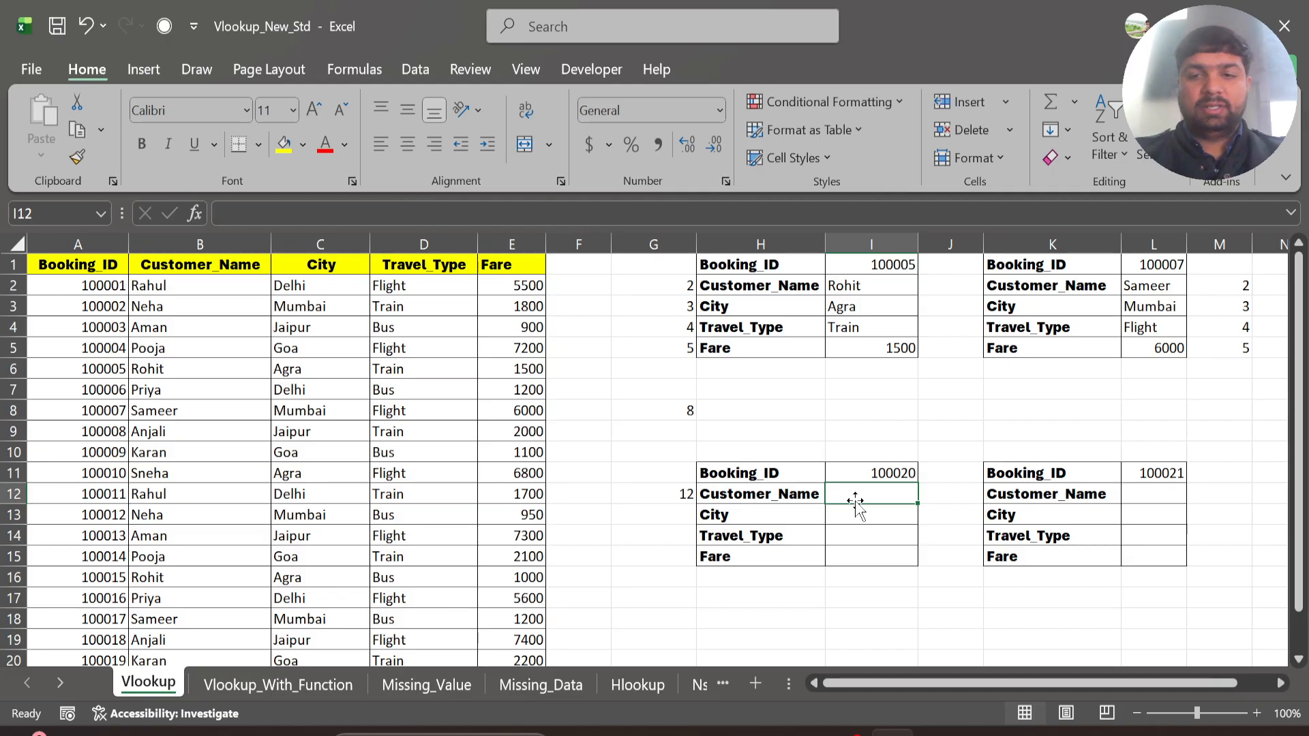
pyautogui.write('=VLOOKUP(')
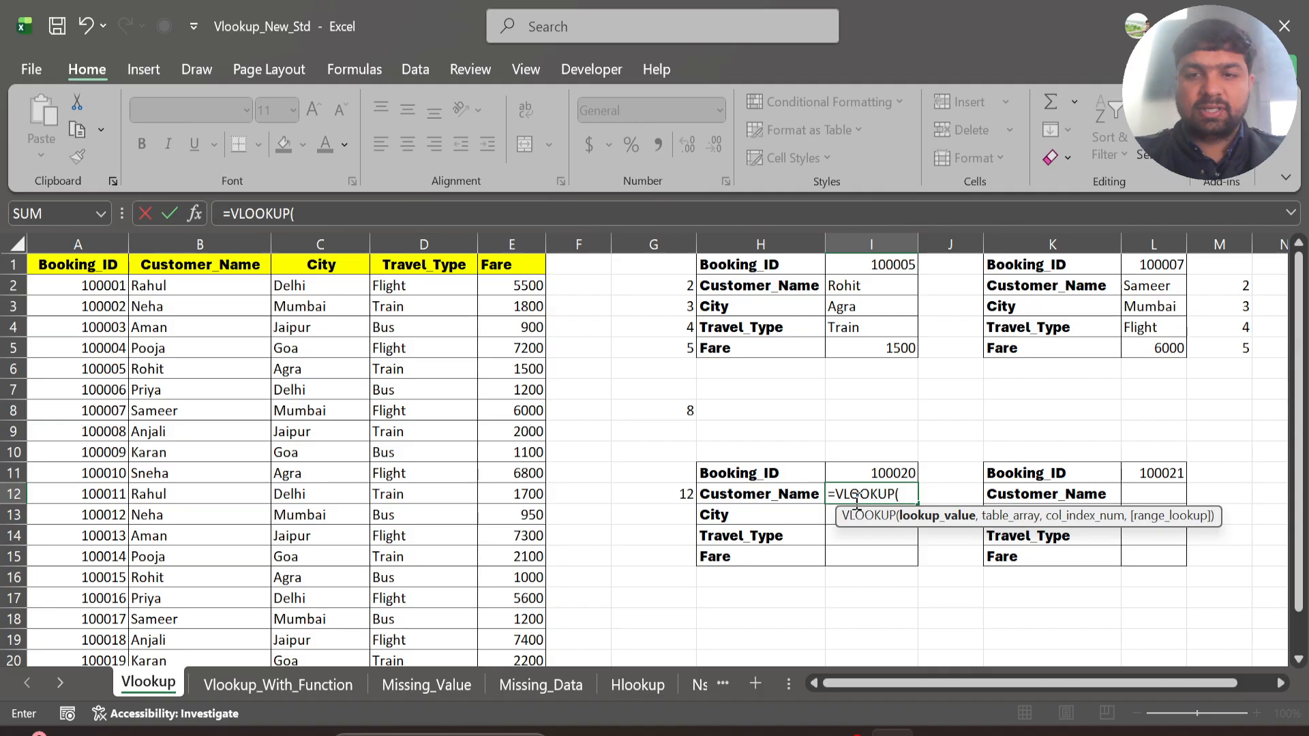
pyautogui.click(899, 470)
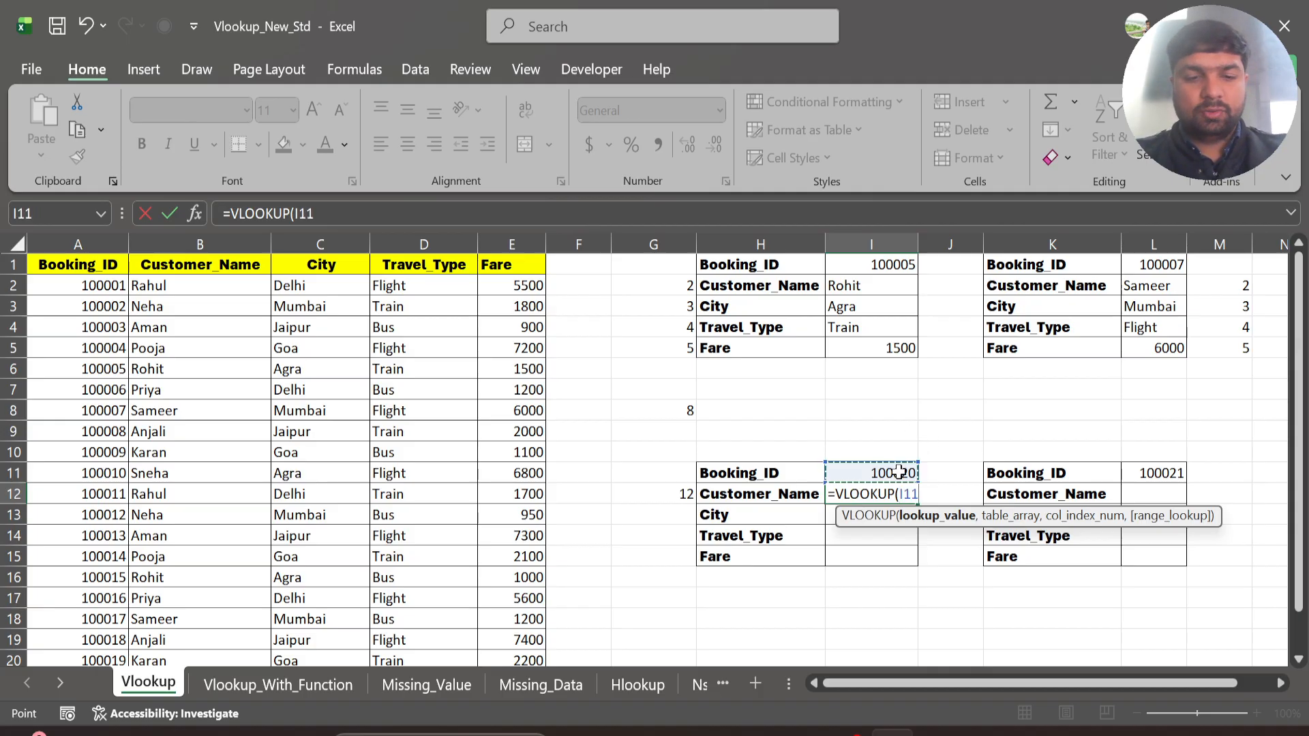
pyautogui.press('F4')
pyautogui.write(',')
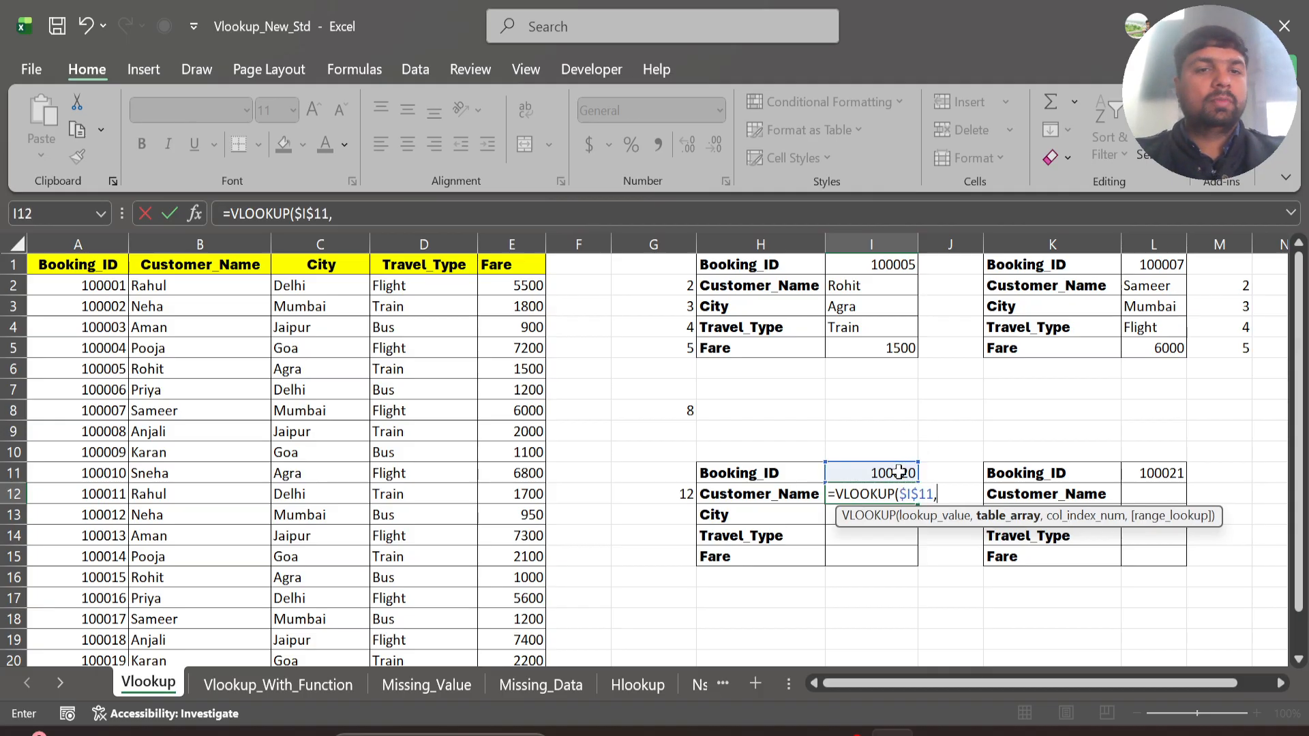
pyautogui.write('tR')
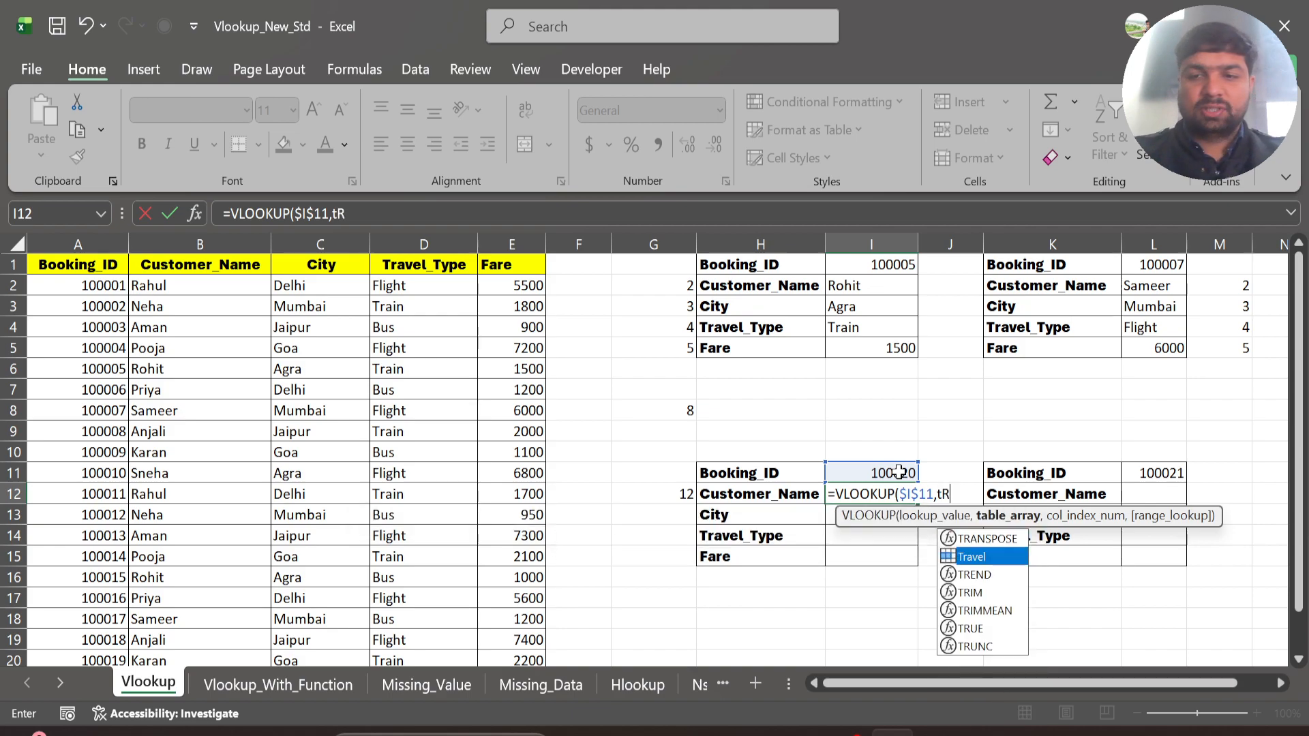
pyautogui.press('Tab')
# Step: Complete the I12 formula with ROW() as column index and 0 for exact match
pyautogui.write(',')
pyautogui.write('RO')
pyautogui.press('BackSpace')
pyautogui.press('BackSpace')
pyautogui.write('ROW')
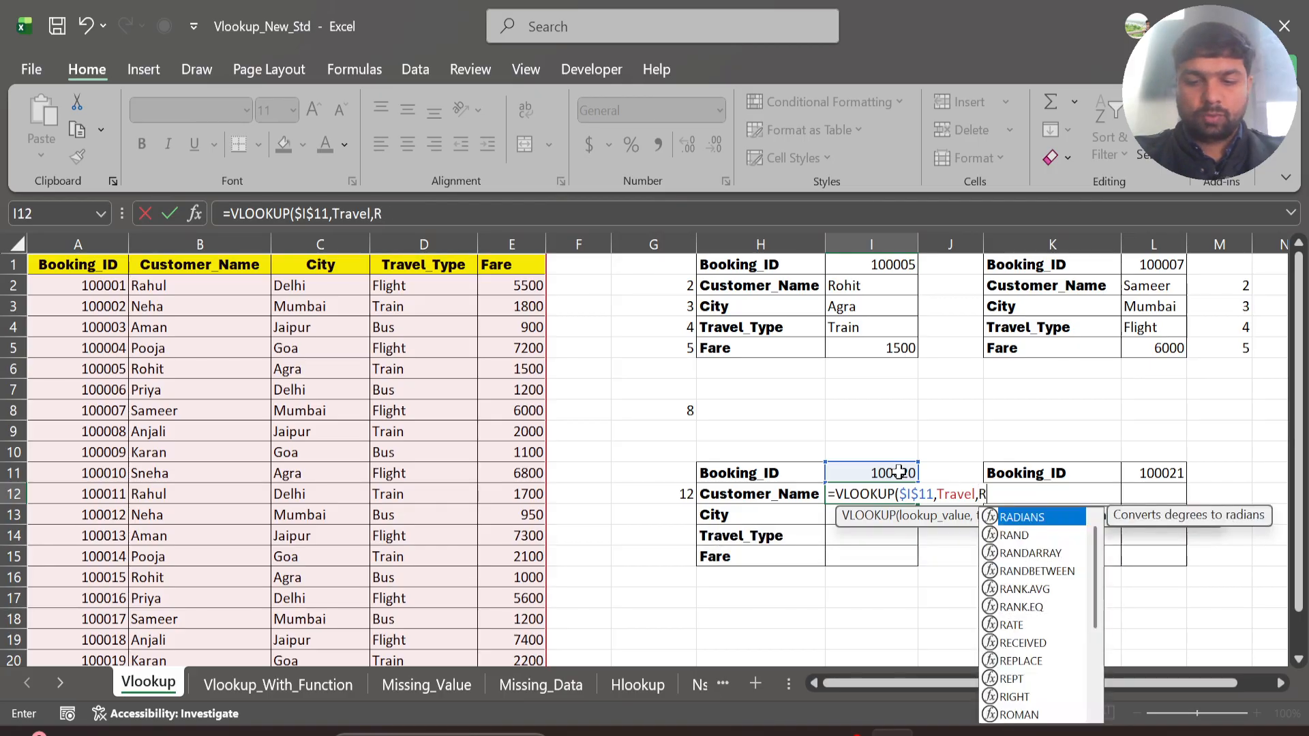
pyautogui.write('(')
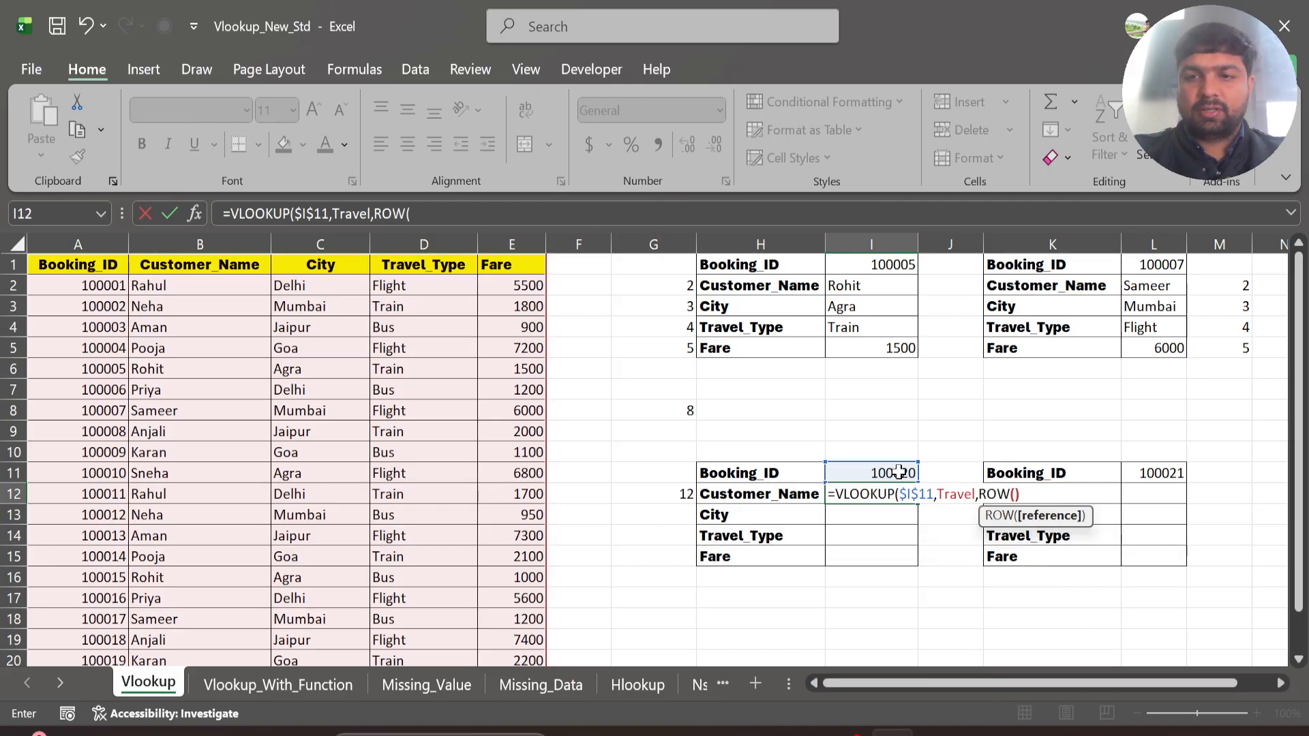
pyautogui.write('),0')
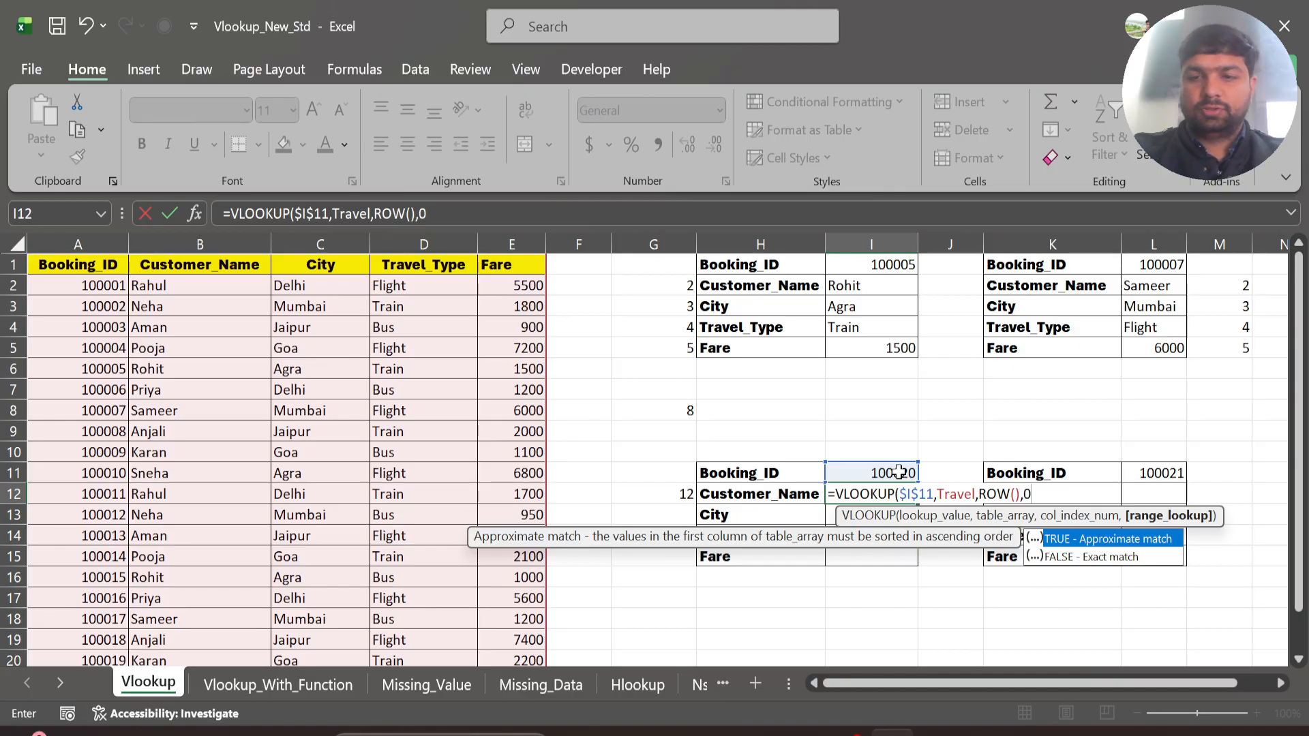
pyautogui.write(')')
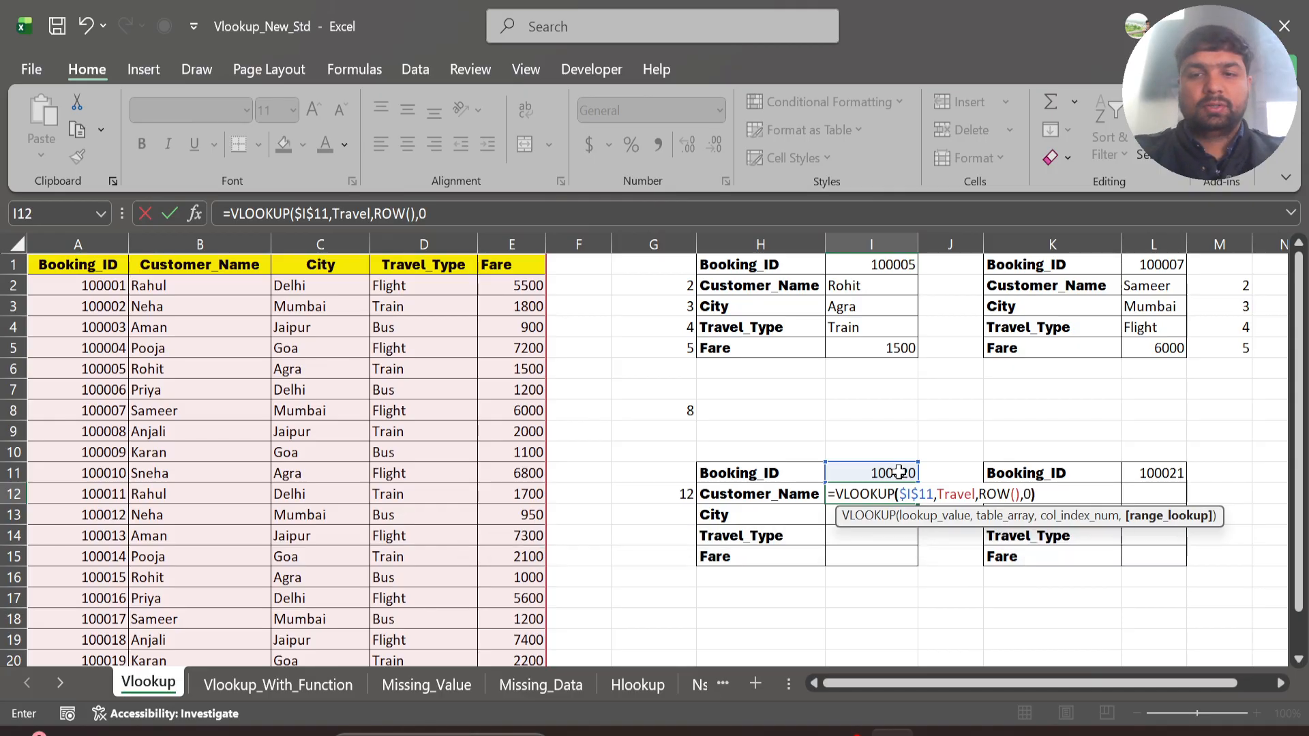
pyautogui.hotkey('ctrl', 'Return')
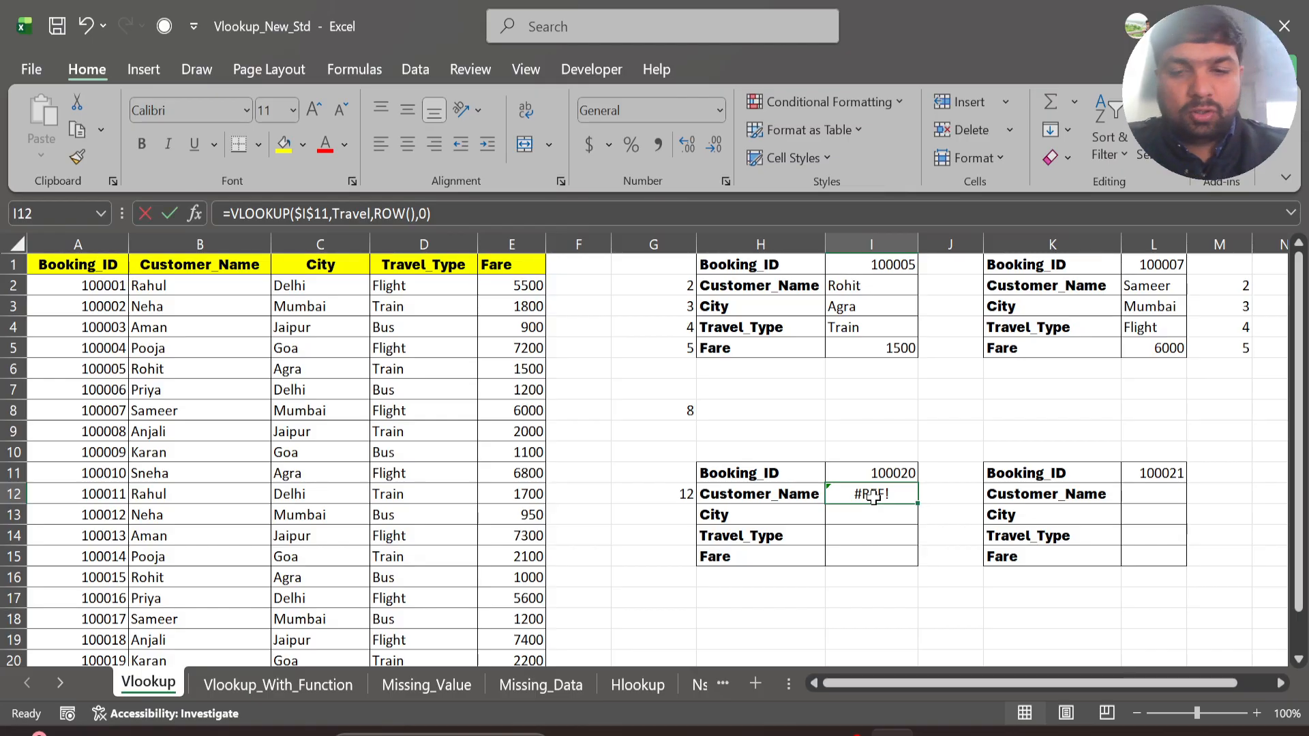
# Step: Change the column index in the I12 formula to ROW()-10 and fill the formula down to I15
pyautogui.press('F2')
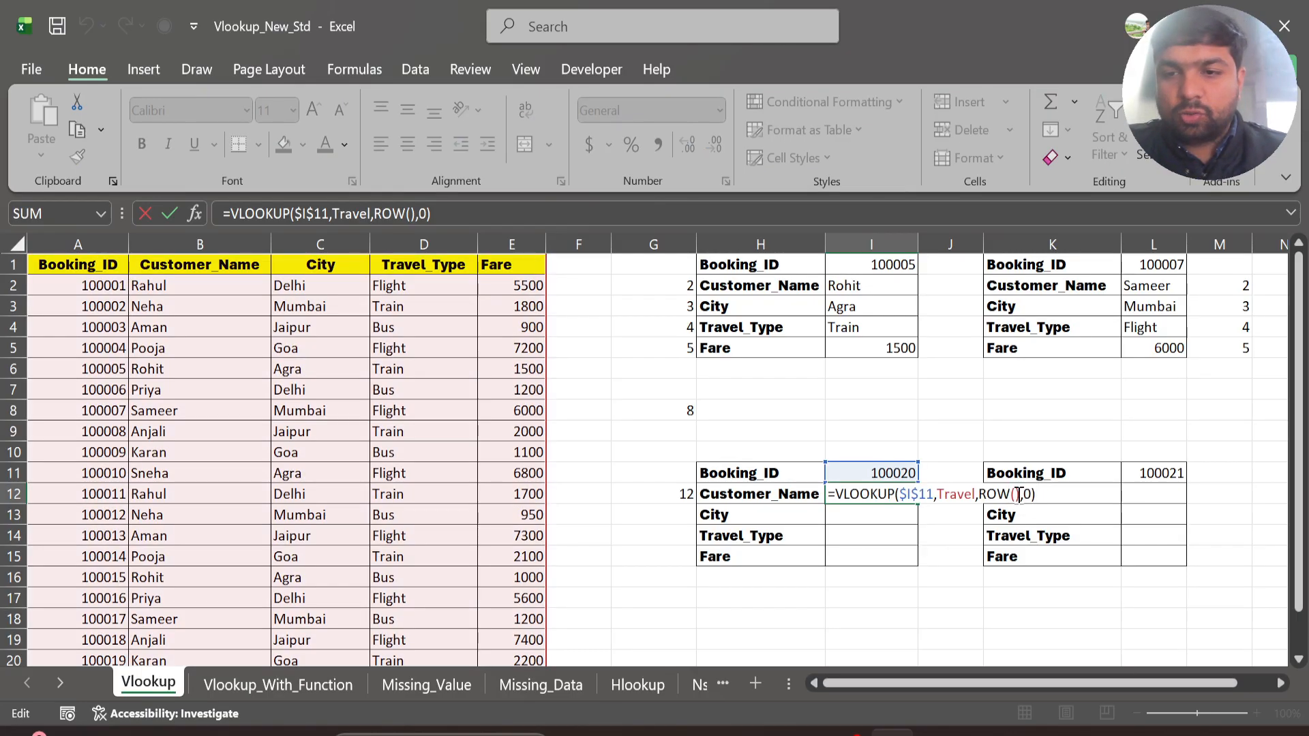
pyautogui.moveTo(1021, 495); pyautogui.dragTo(976, 496)
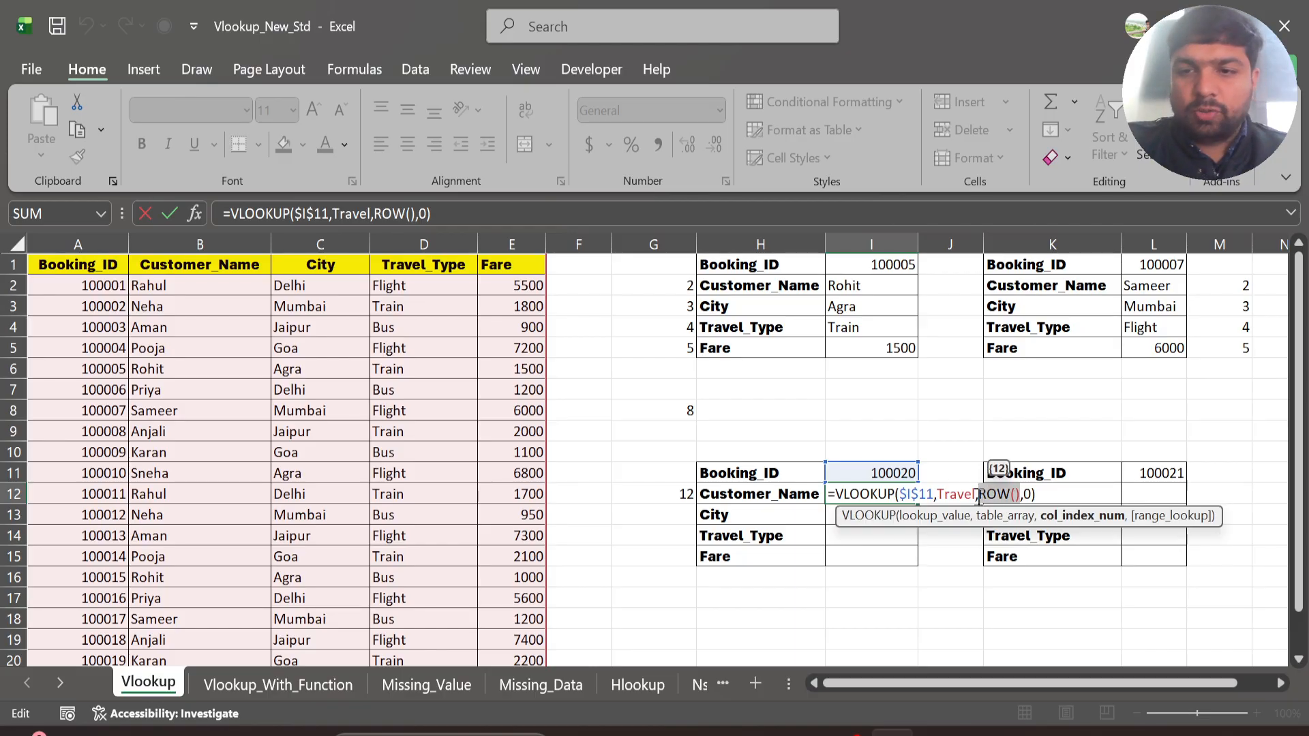
pyautogui.click(1017, 494)
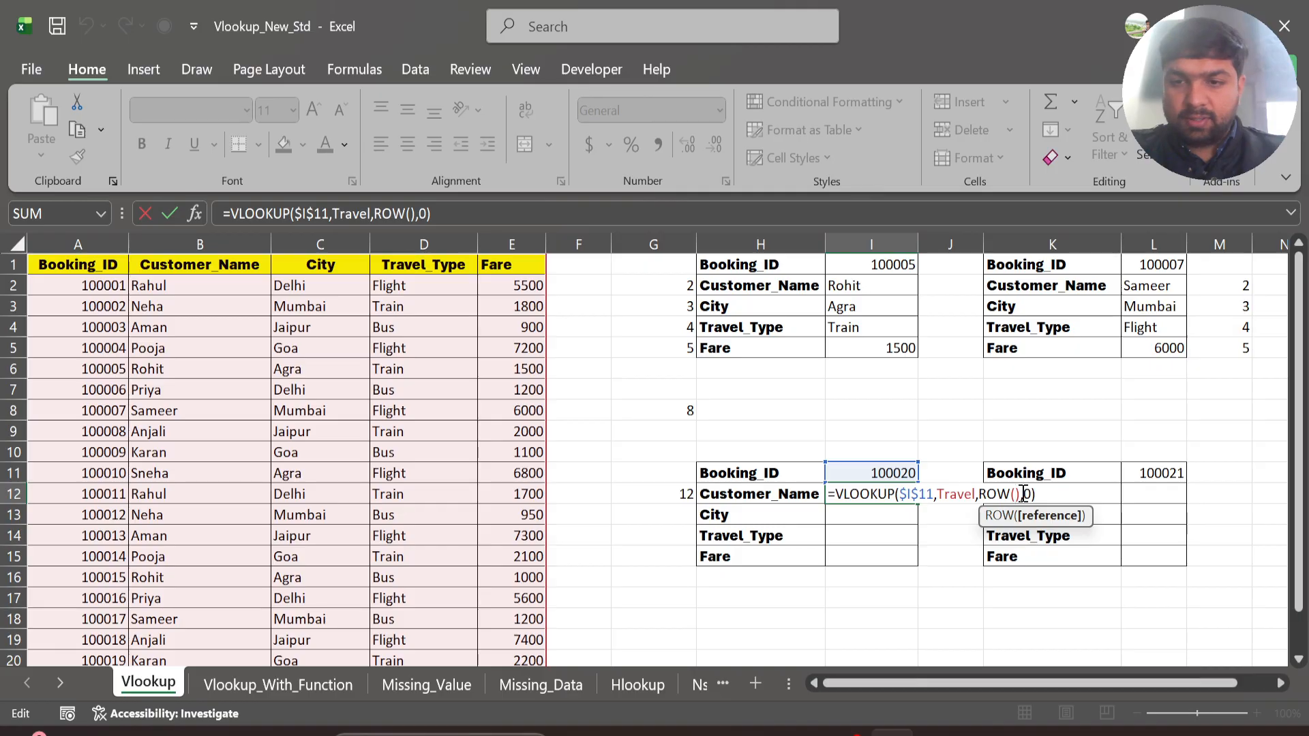
pyautogui.click(1023, 494)
pyautogui.write('-')
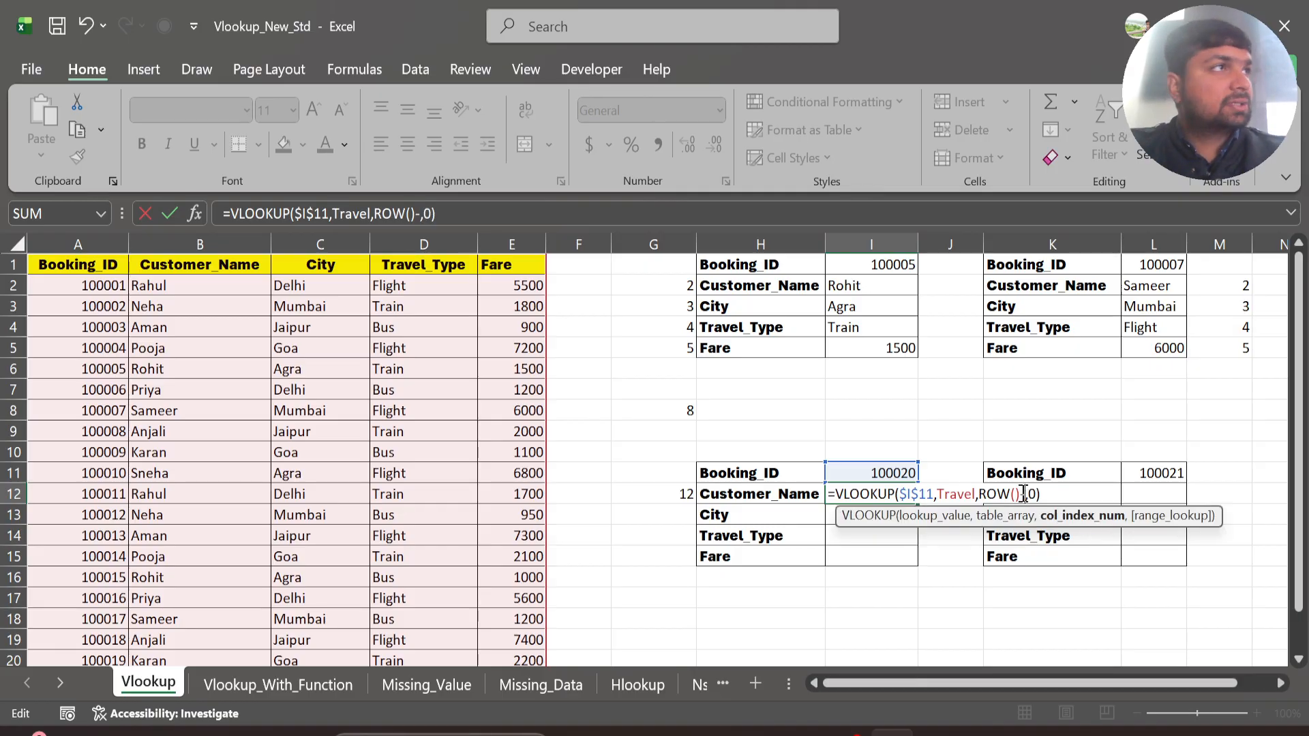
pyautogui.write('10')
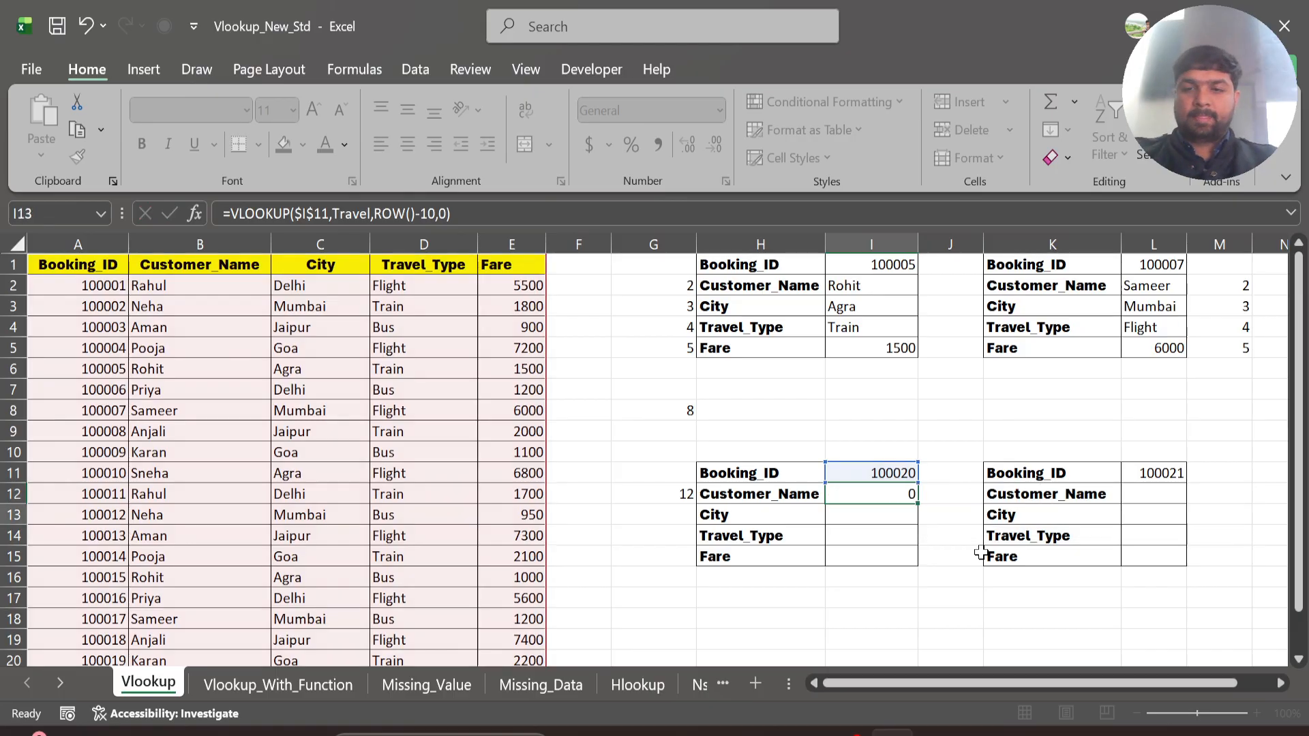
pyautogui.press('Return')
pyautogui.press('Up')
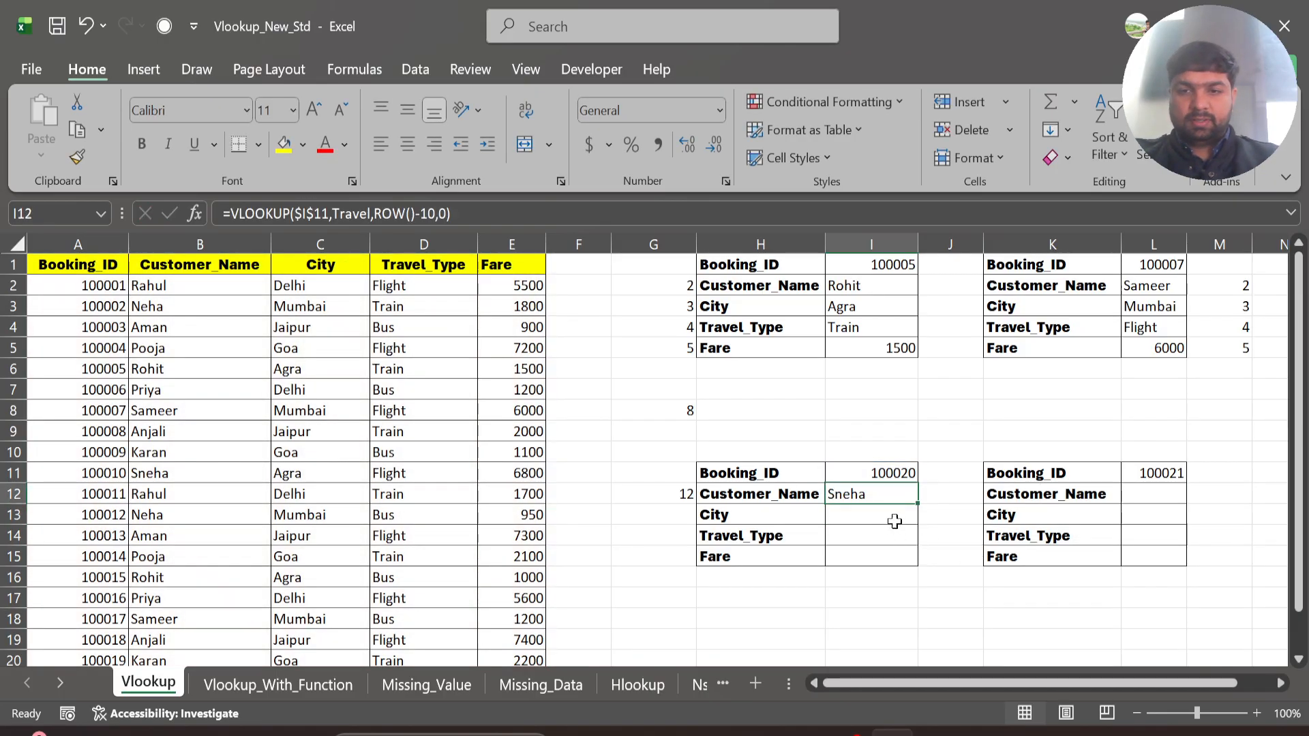
pyautogui.moveTo(920, 506); pyautogui.dragTo(927, 562)
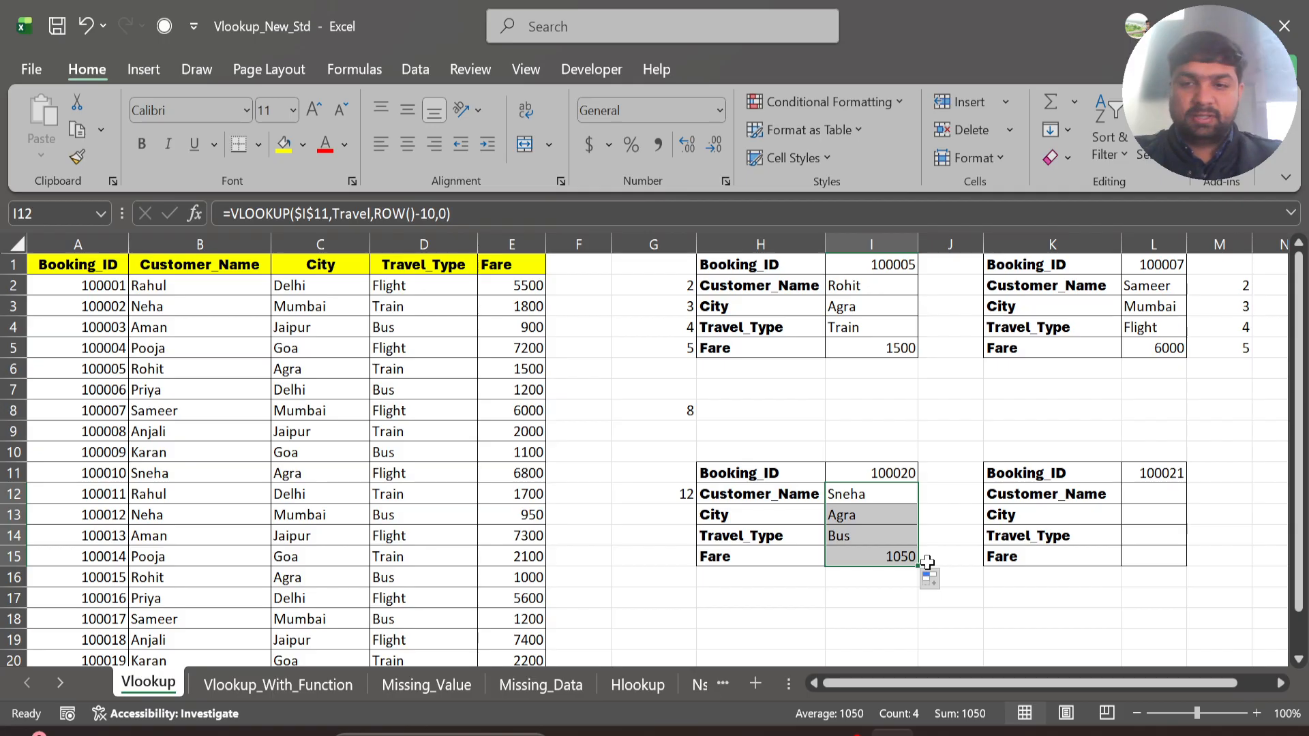
# Step: Replace the Booking_ID in L11 with the existing one listed in A19 of the booking table
pyautogui.click(1148, 500)
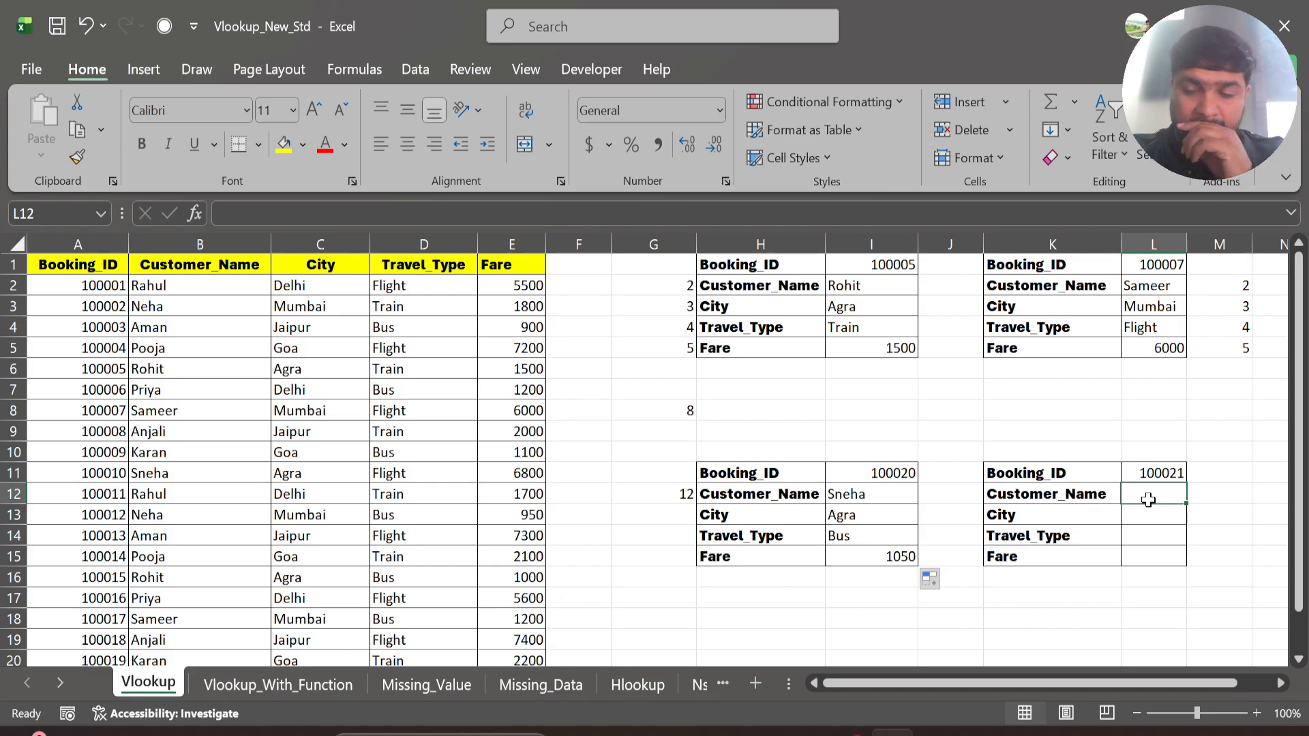
pyautogui.scroll(-2, 476, 491)
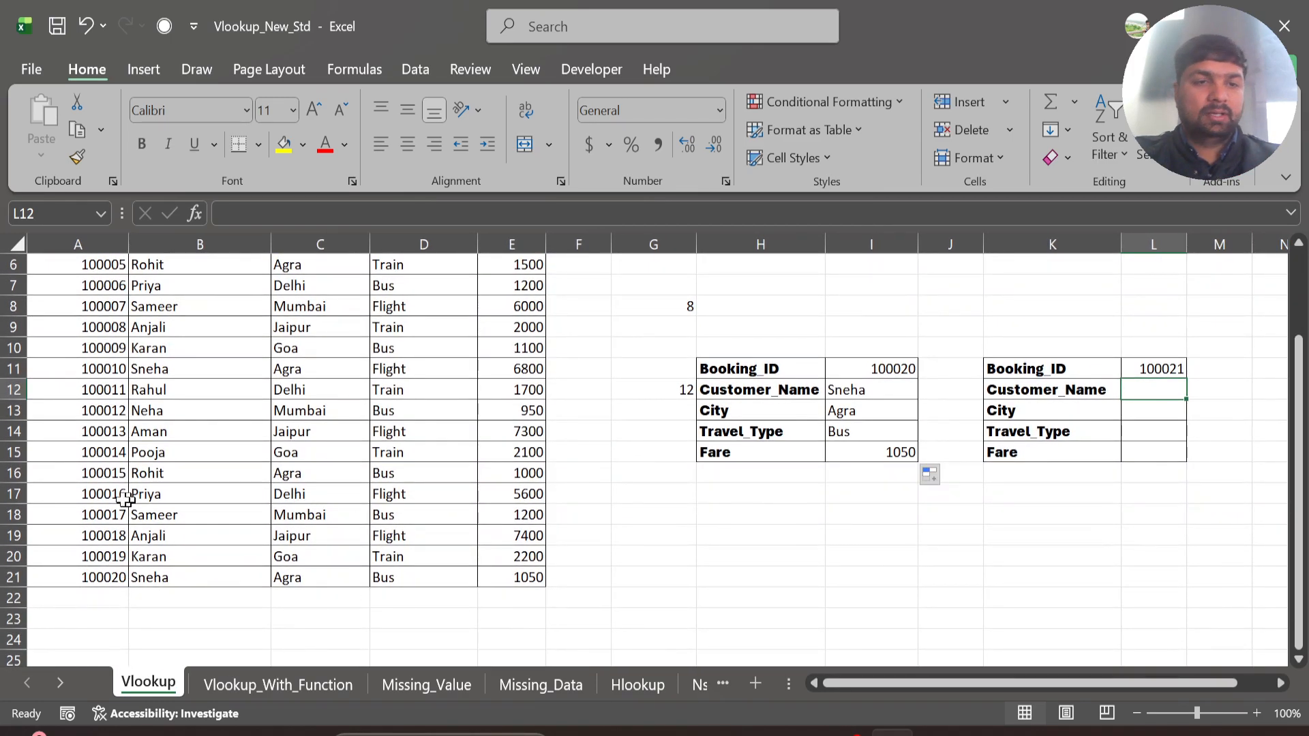
pyautogui.click(101, 491)
pyautogui.hotkey('shift', 'Right')
pyautogui.hotkey('shift', 'Right')
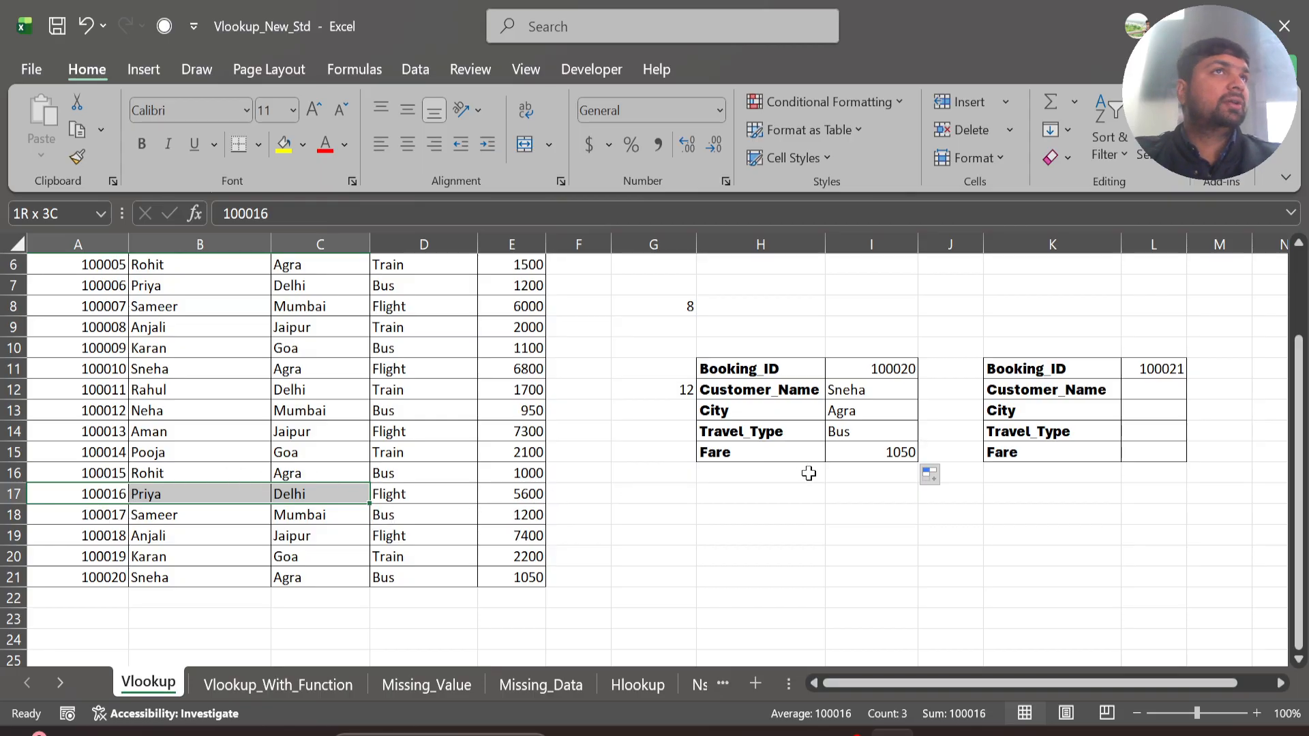
pyautogui.click(1150, 389)
pyautogui.press('Up')
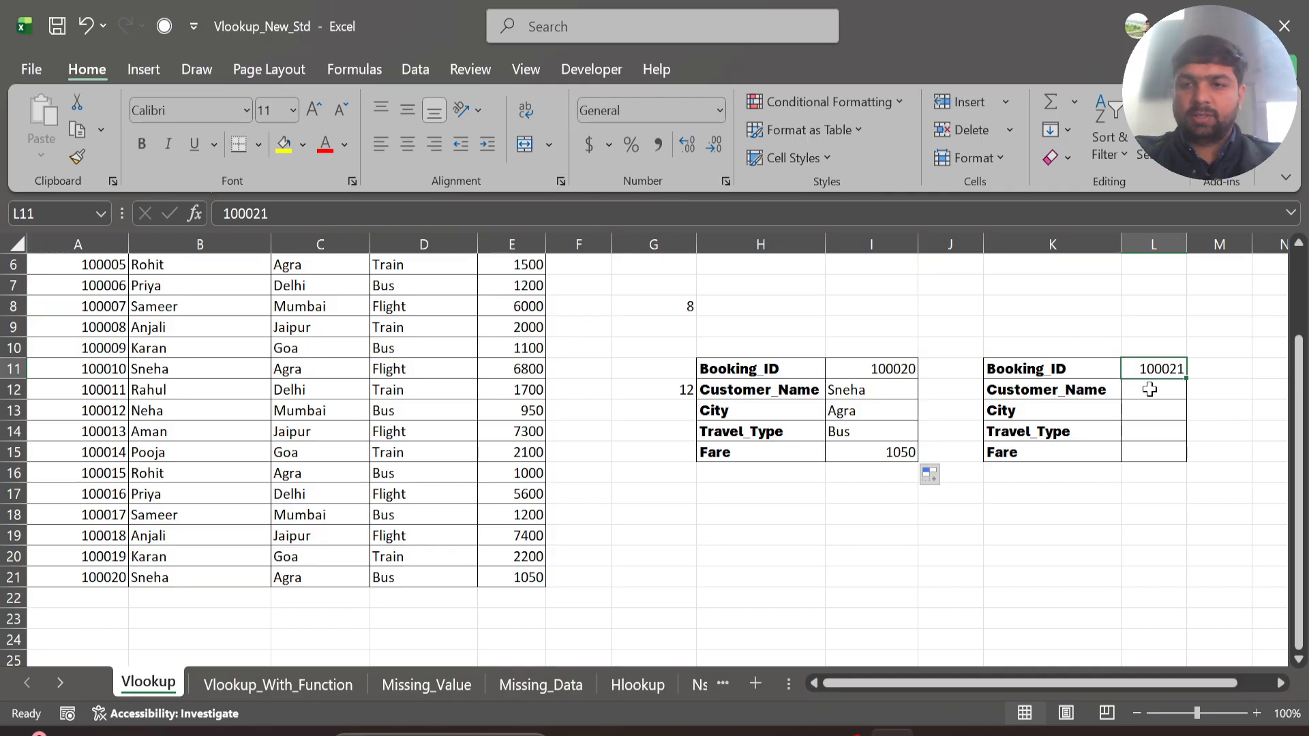
pyautogui.press('F2')
pyautogui.press('BackSpace')
pyautogui.press('BackSpace')
pyautogui.write('18')
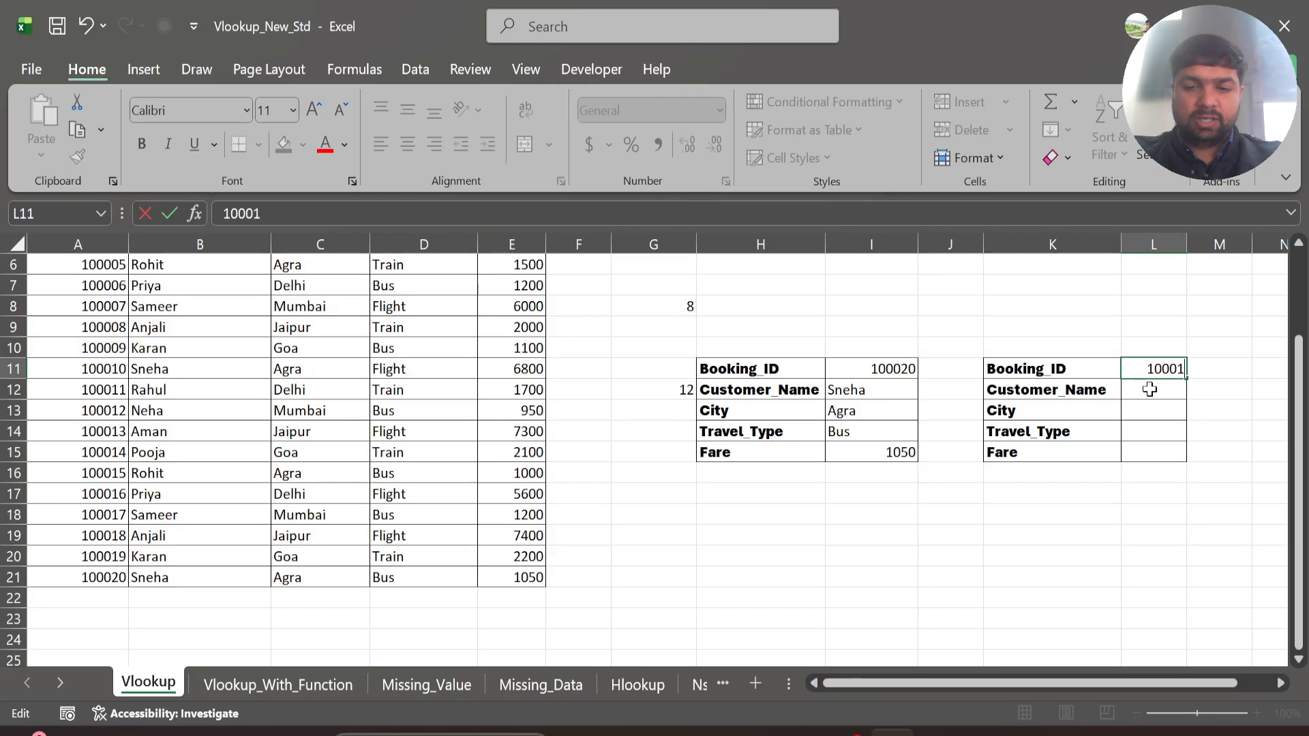
pyautogui.press('Return')
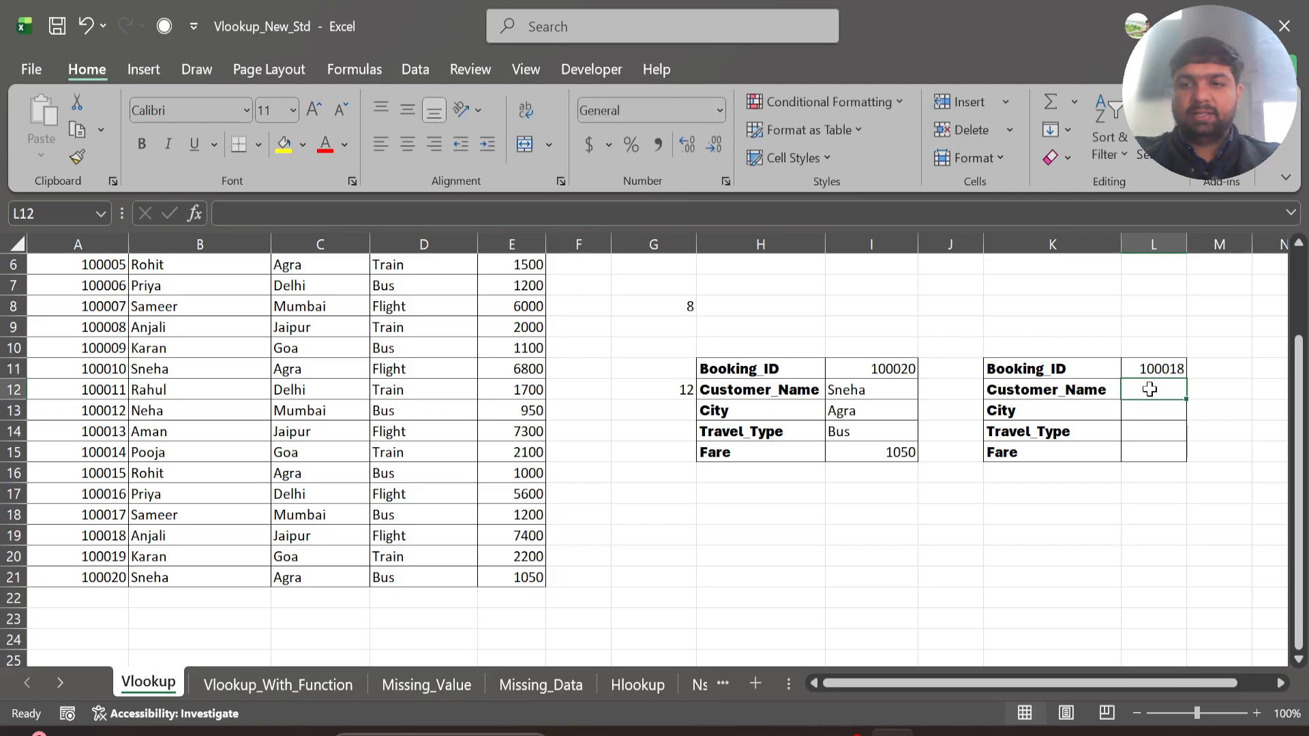
# Step: Start a VLOOKUP in L12 with the absolute lookup value $L$11 and the named range Travel as table array
pyautogui.write('=V')
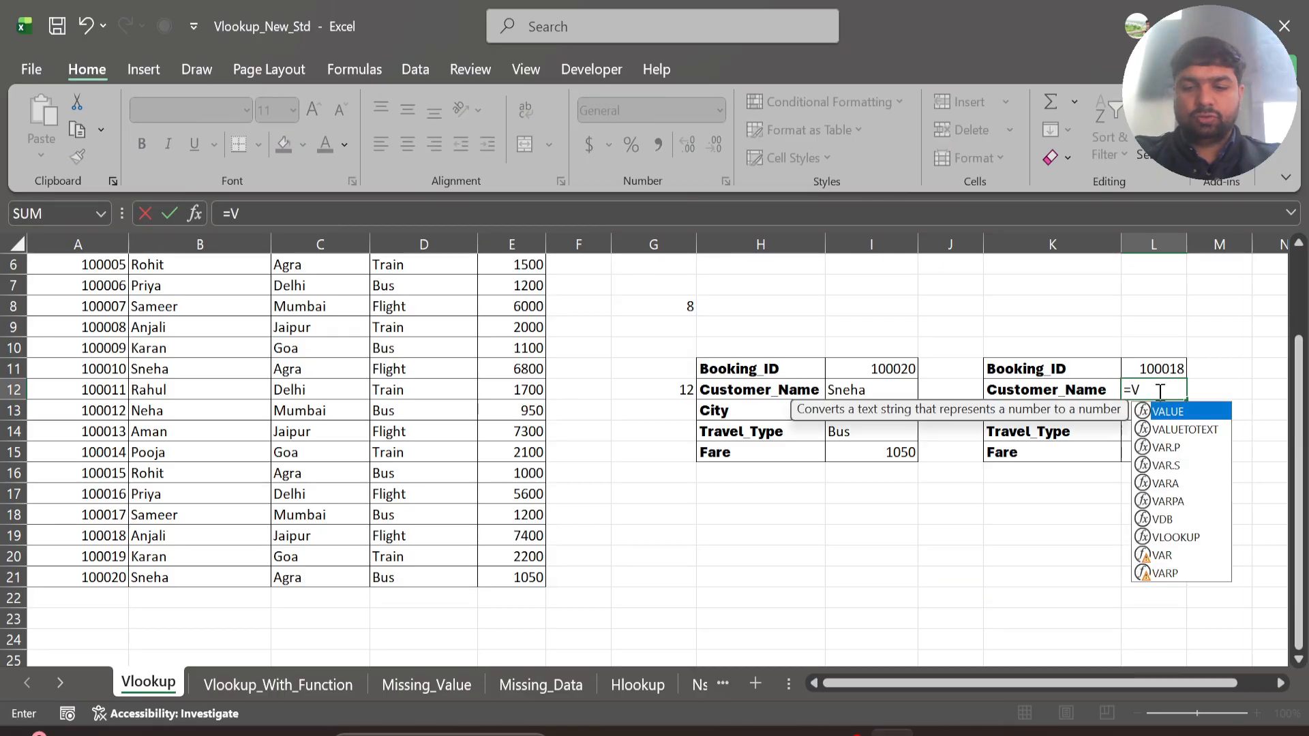
pyautogui.write('LOOKUP(')
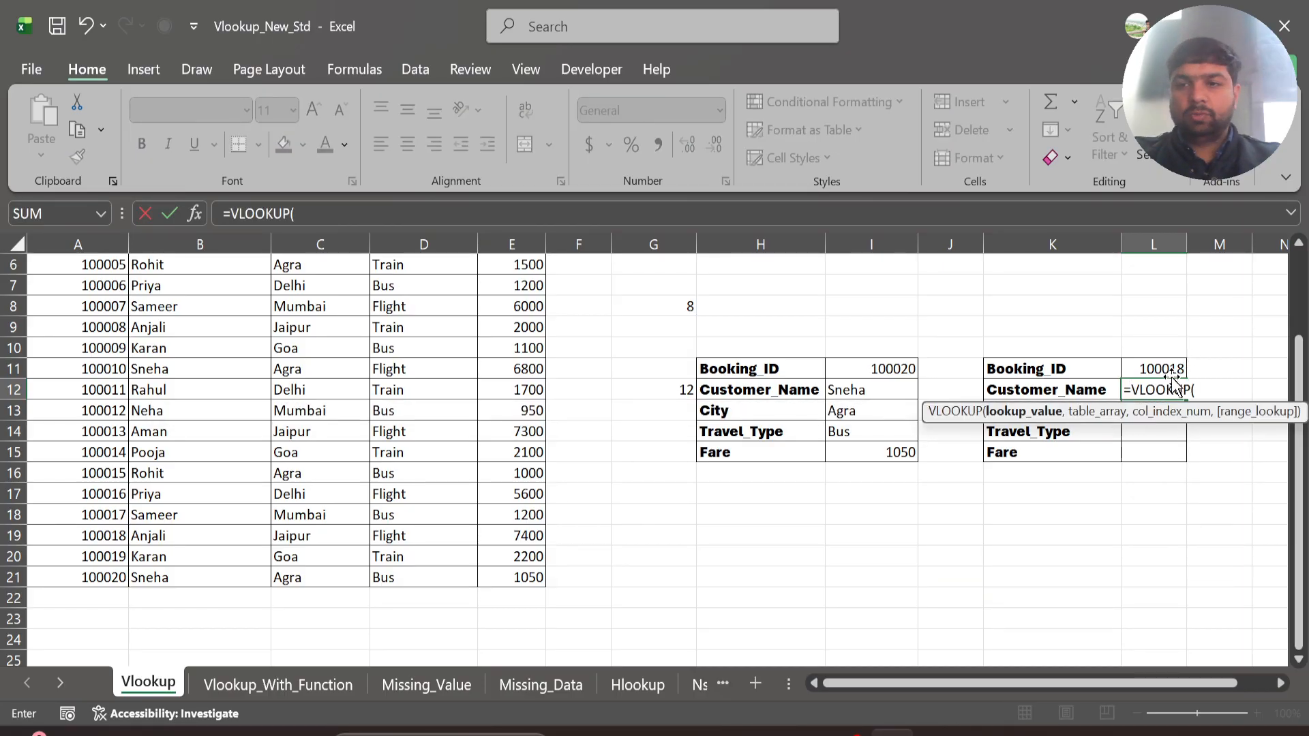
pyautogui.click(1169, 368)
pyautogui.write(',')
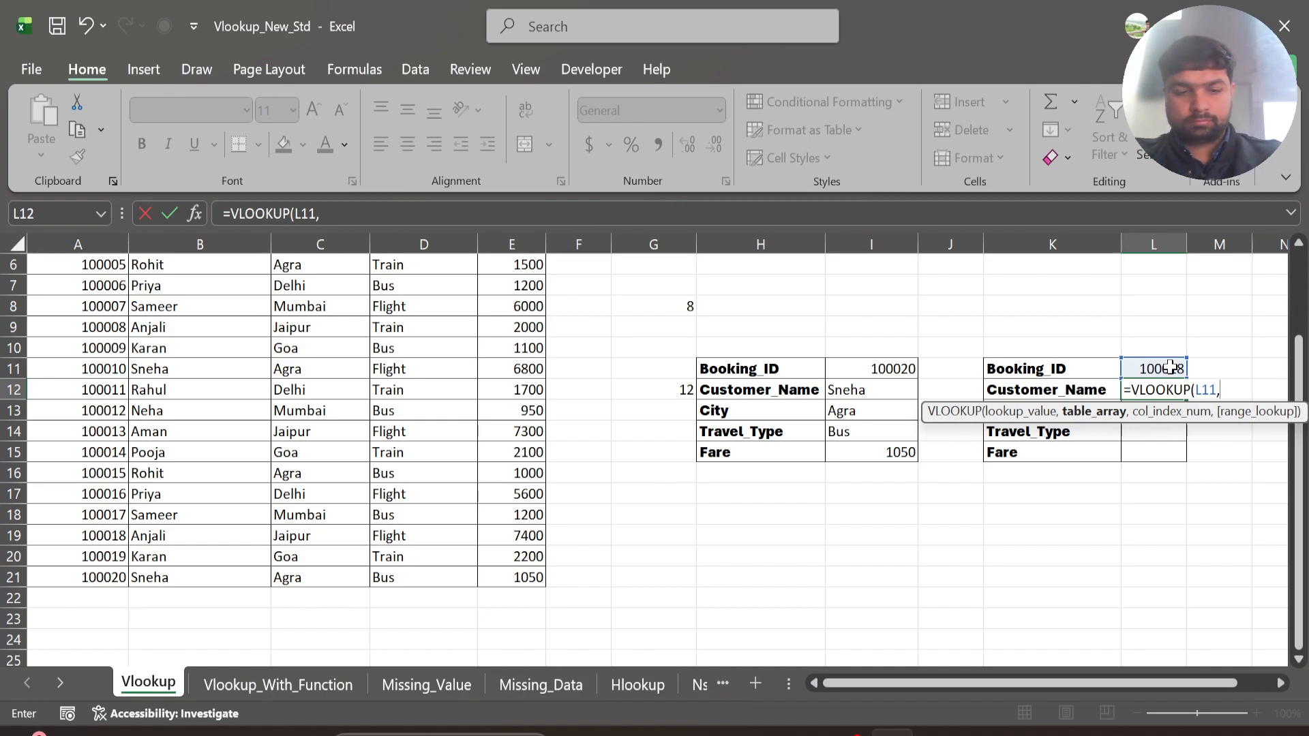
pyautogui.press('BackSpace')
pyautogui.press('F4')
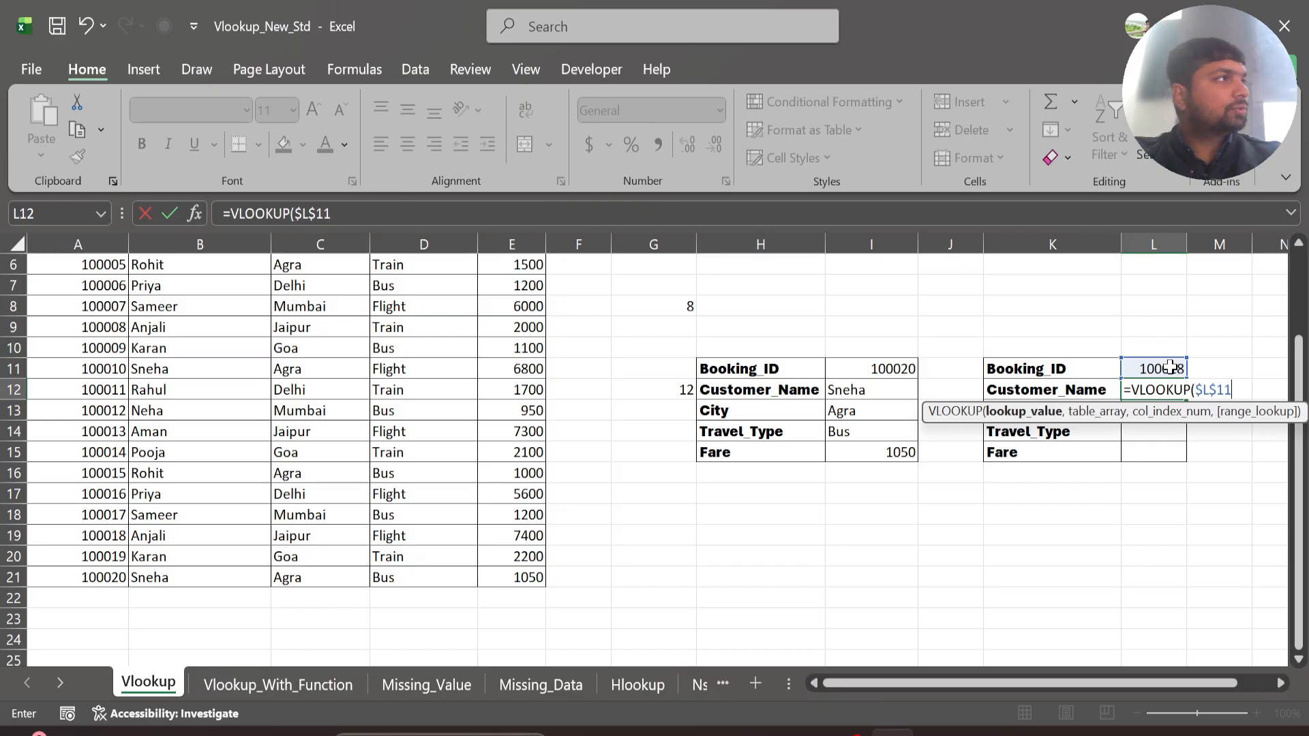
pyautogui.write(',')
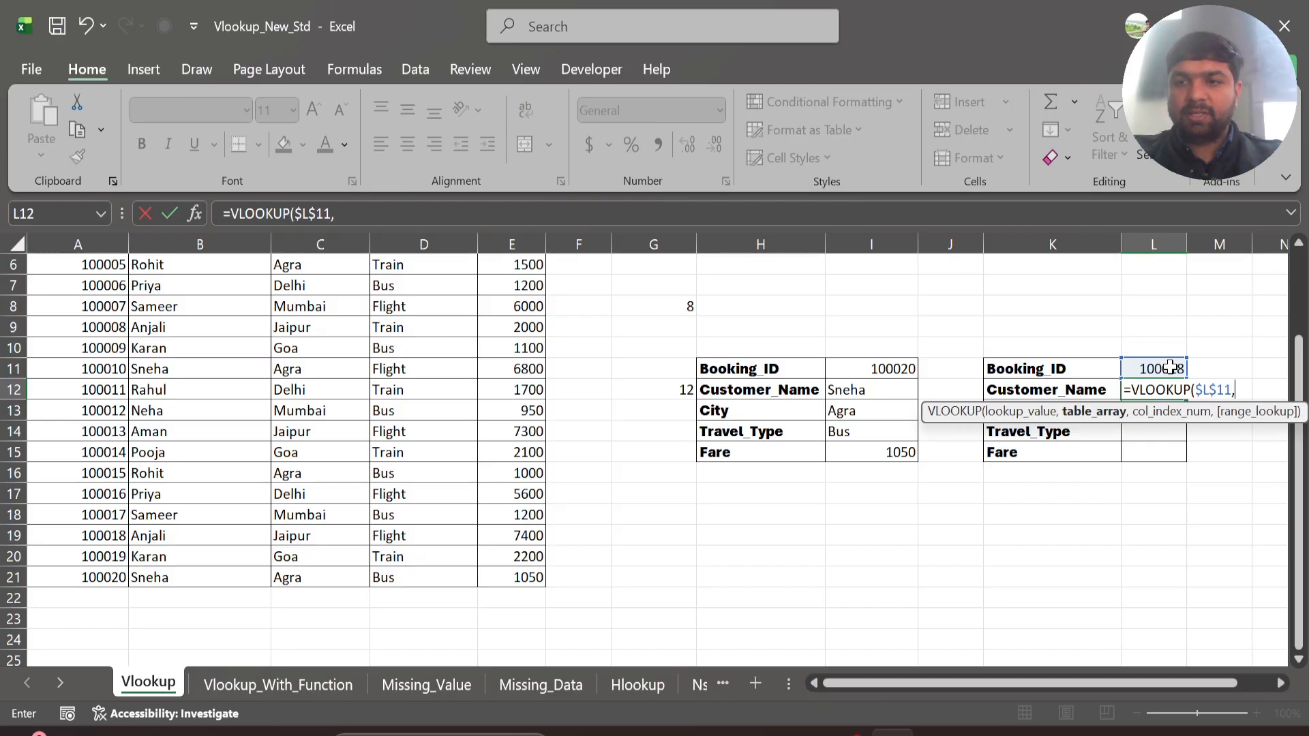
pyautogui.write('tR')
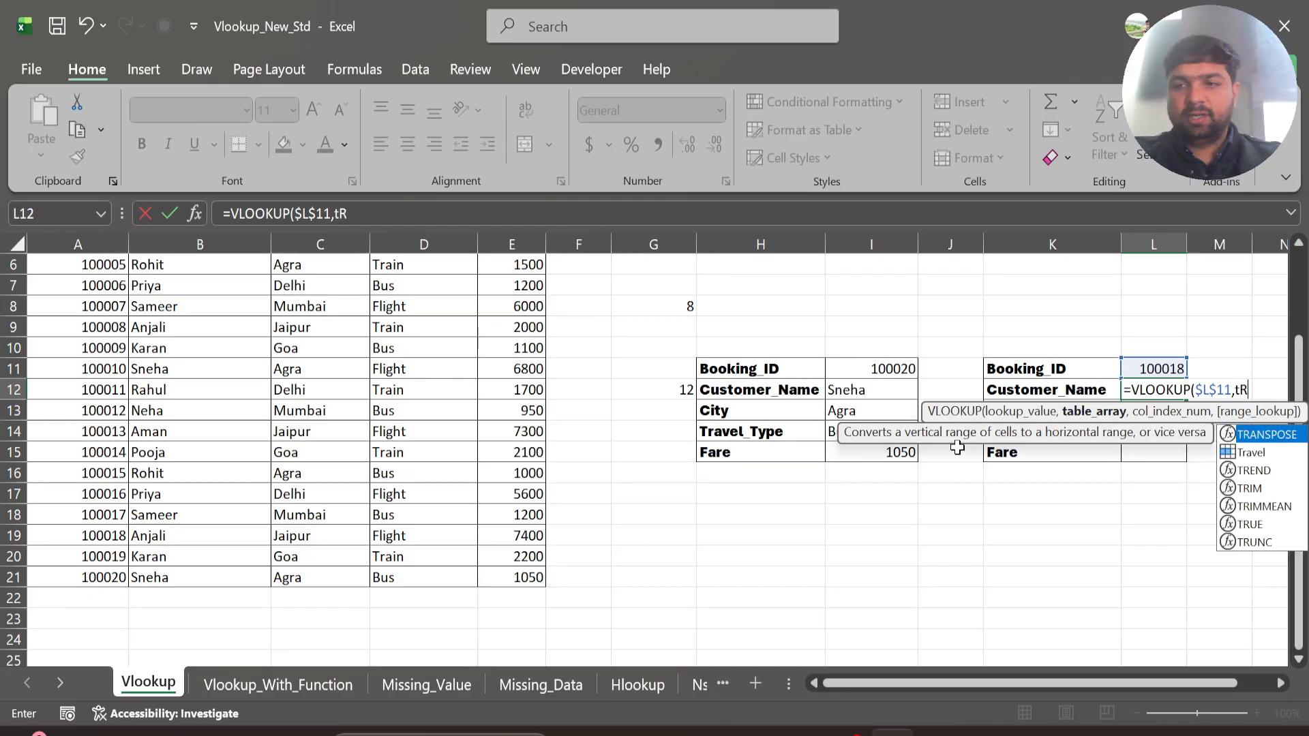
pyautogui.press('Down')
pyautogui.press('Tab')
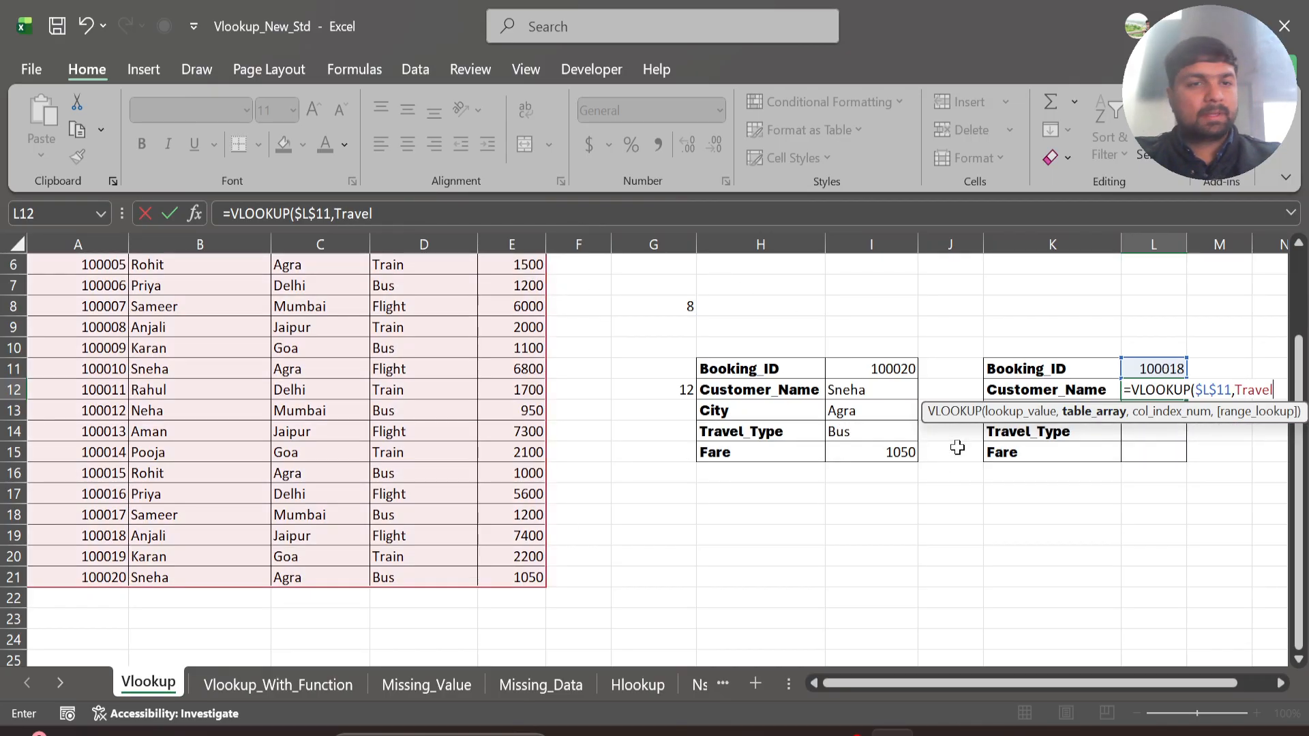
# Step: Complete the L12 formula with ROW()-10 as column index and 1 for approximate match
pyautogui.write(',')
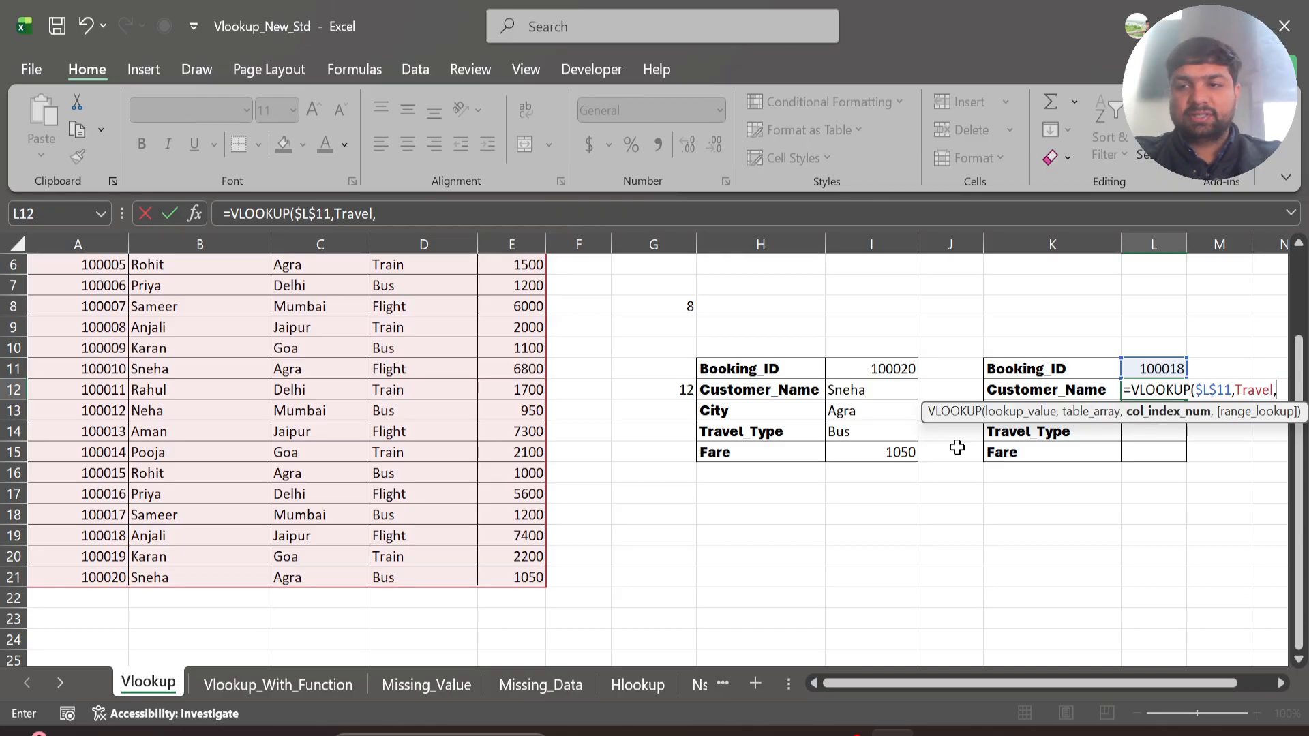
pyautogui.write('ROW(')
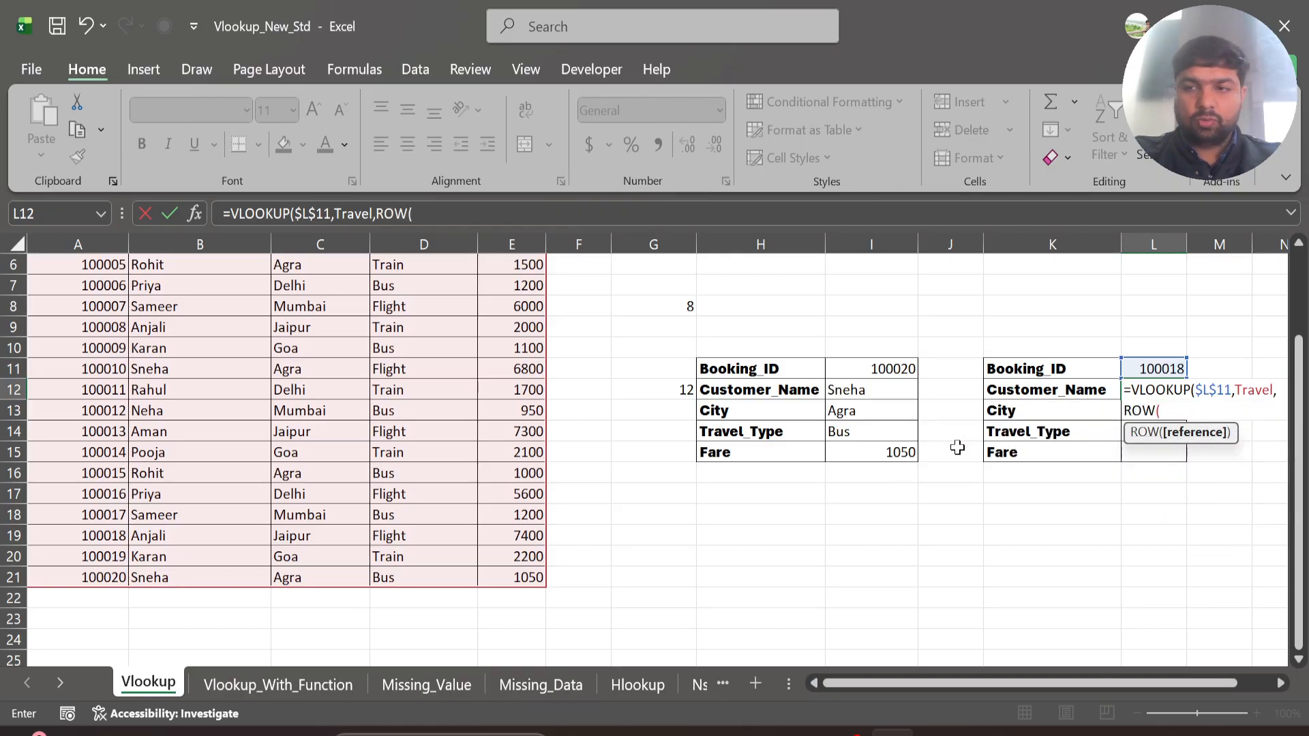
pyautogui.write(')-10')
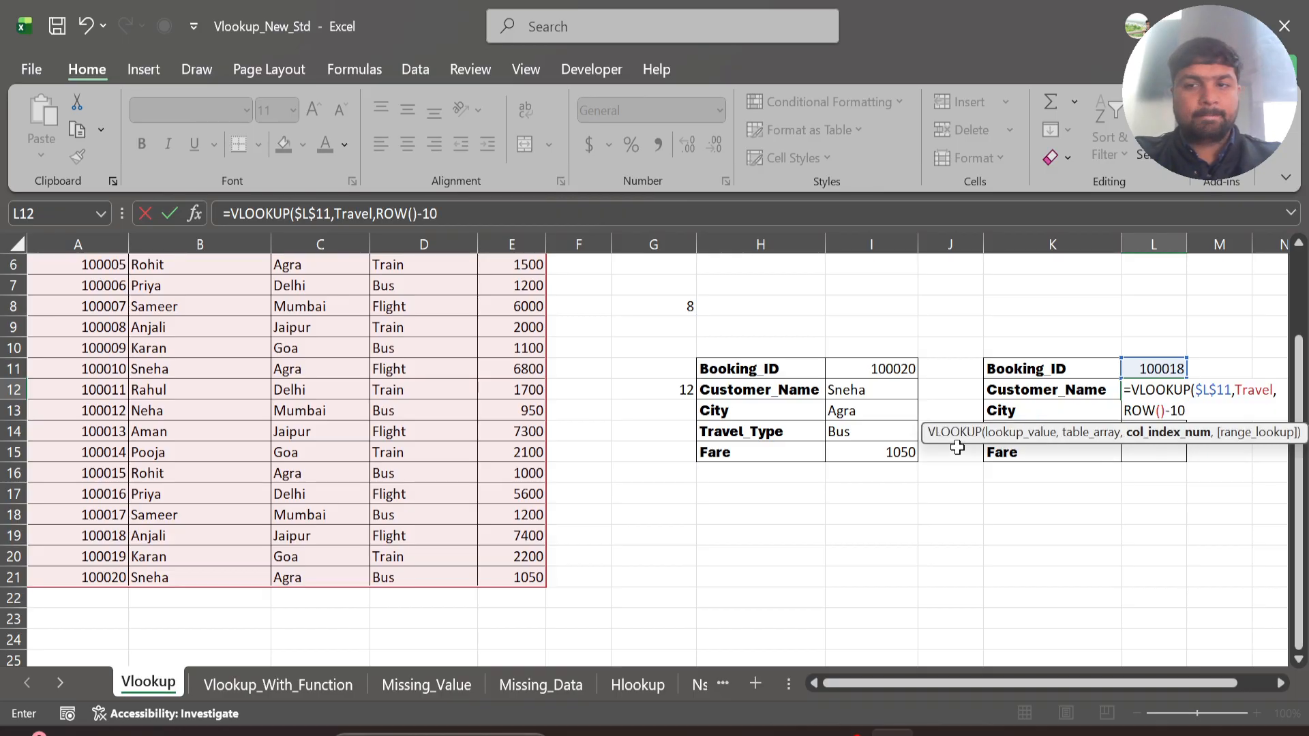
pyautogui.write(',')
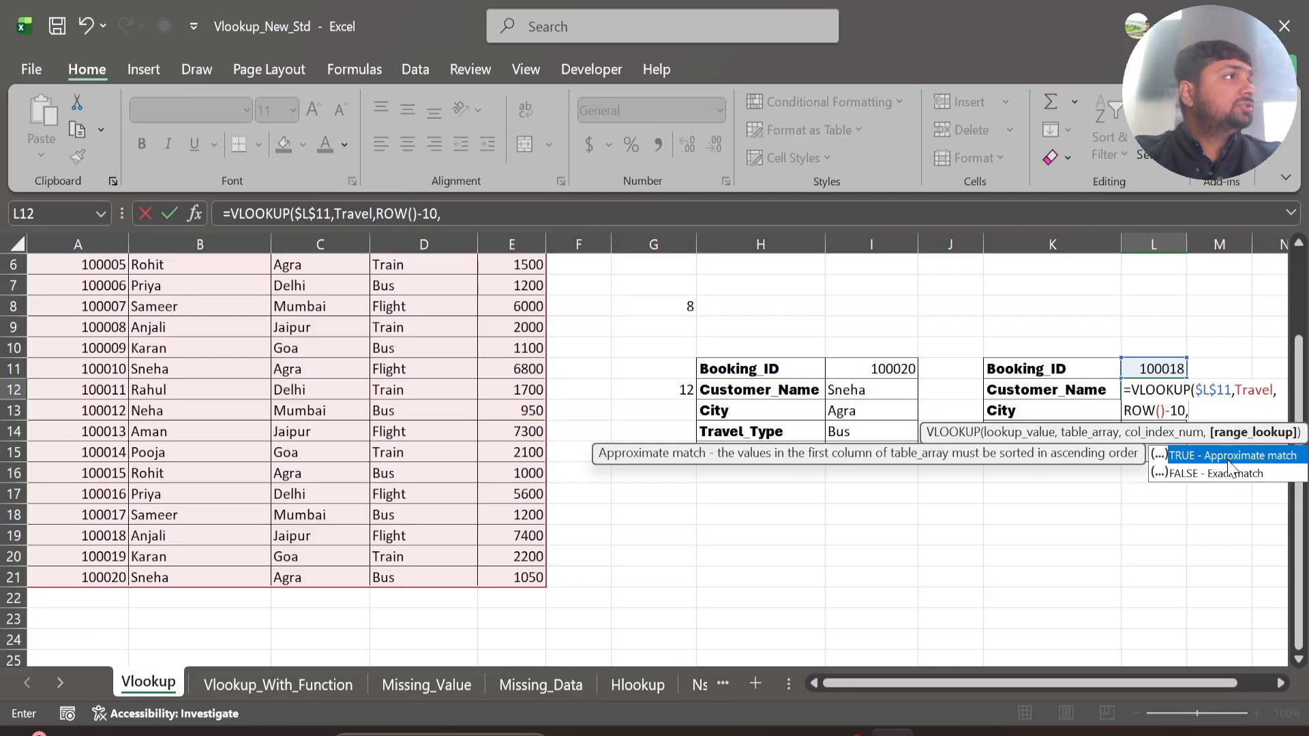
pyautogui.write('1')
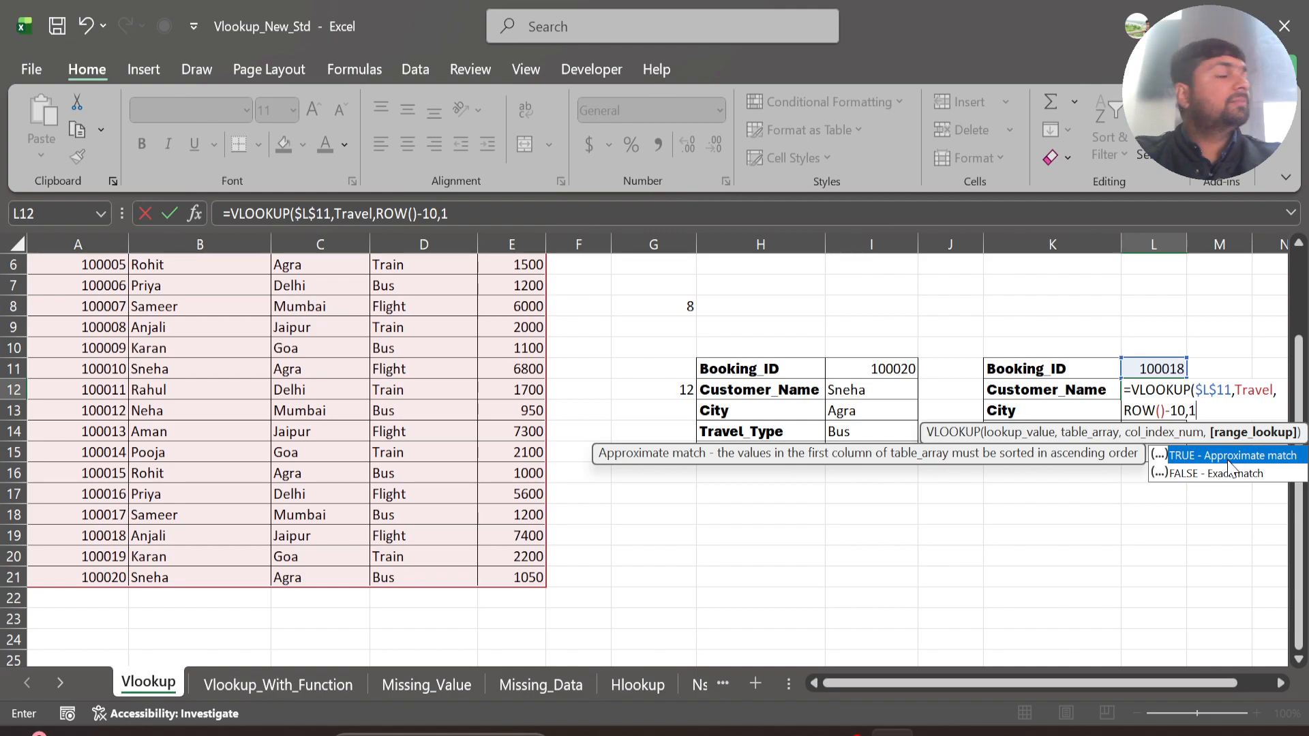
pyautogui.write(')')
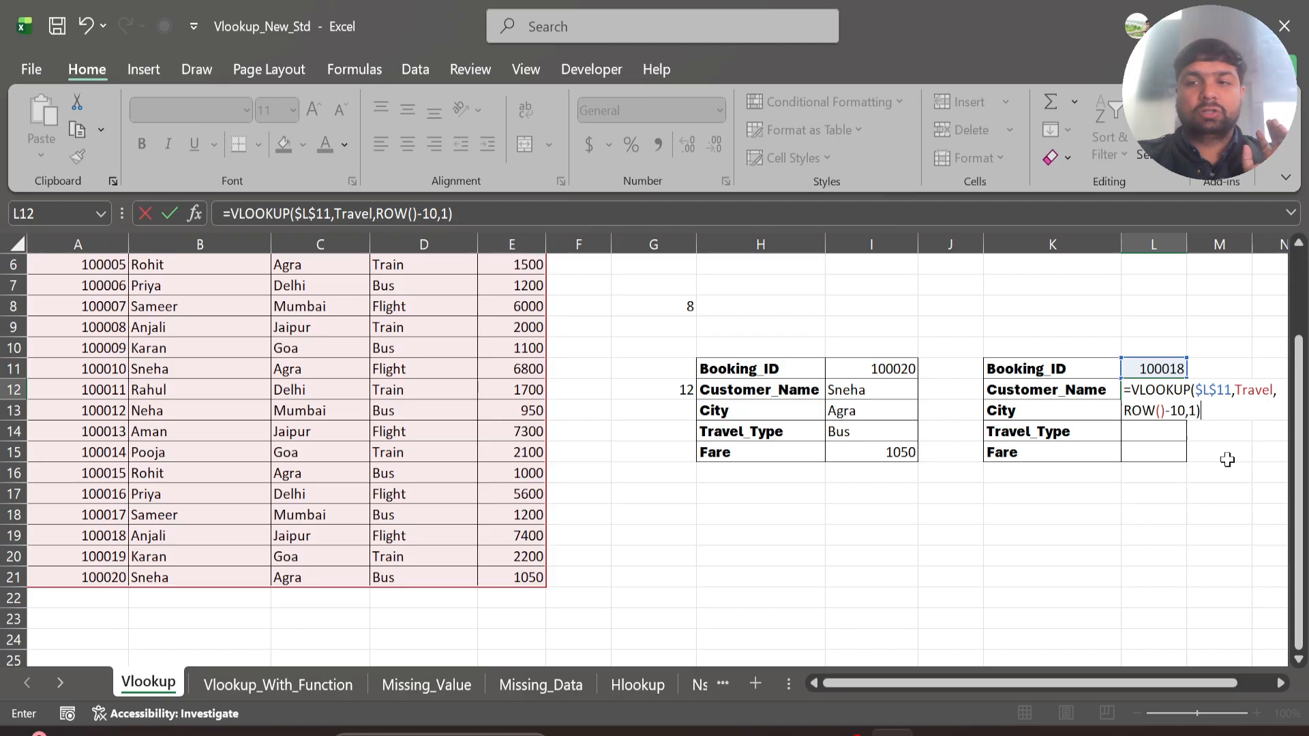
pyautogui.press('Return')
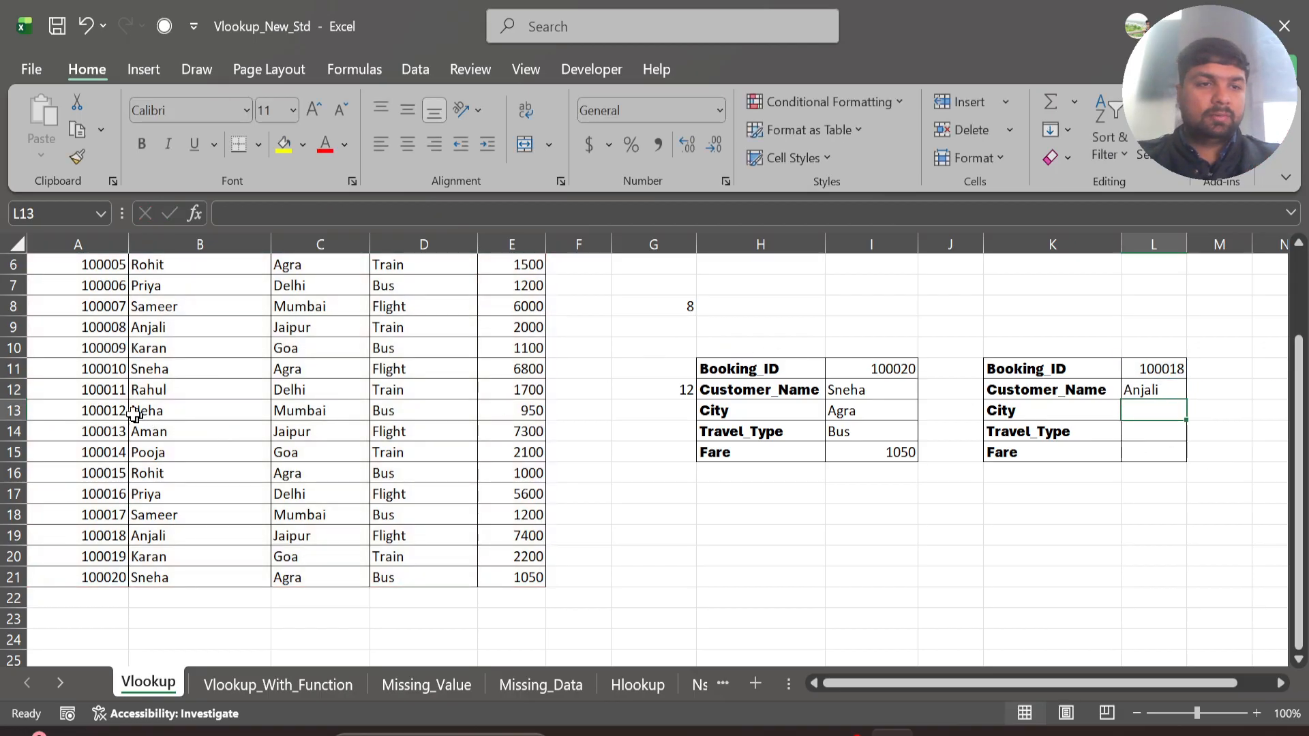
# Step: Copy the Booking_ID from A13 into L11 and fill the L12 formula down to L15
pyautogui.click(93, 419)
pyautogui.hotkey('ctrl', 'c')
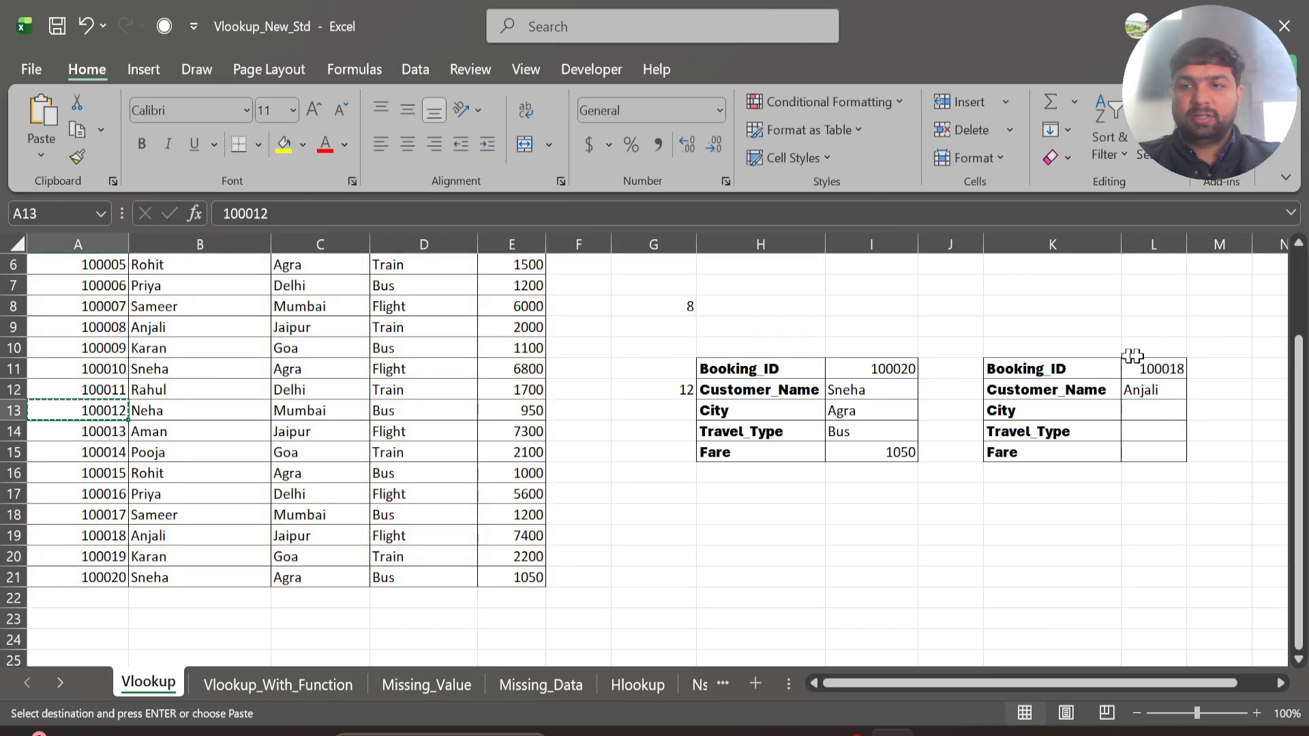
pyautogui.click(1157, 365)
pyautogui.hotkey('ctrl', 'v')
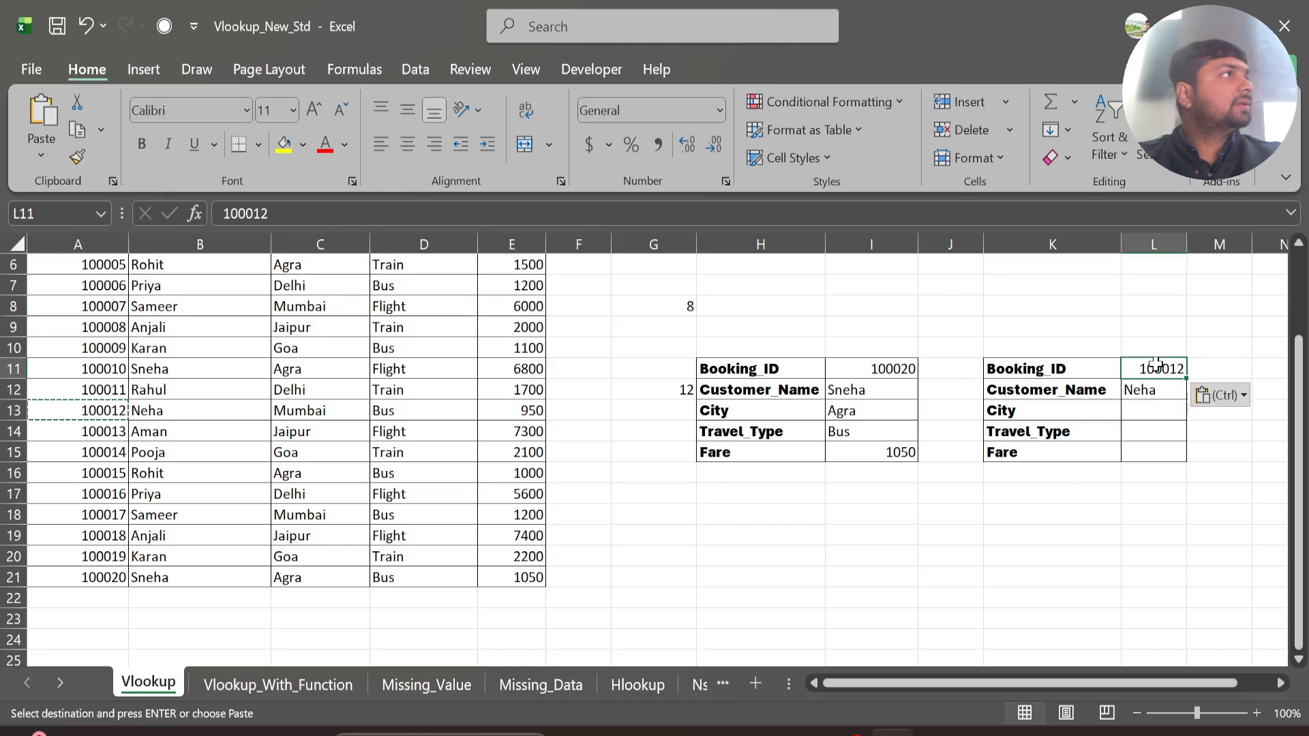
pyautogui.click(1151, 389)
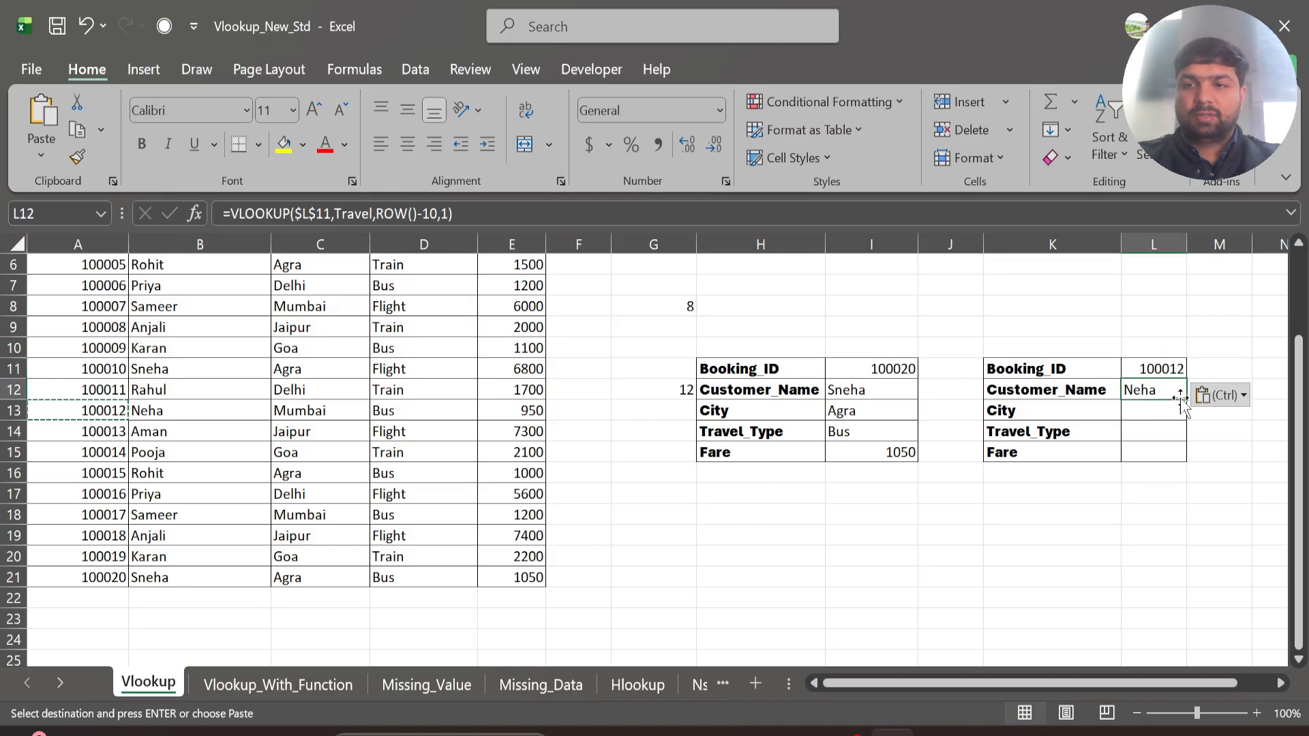
pyautogui.moveTo(1184, 399); pyautogui.dragTo(1182, 467)
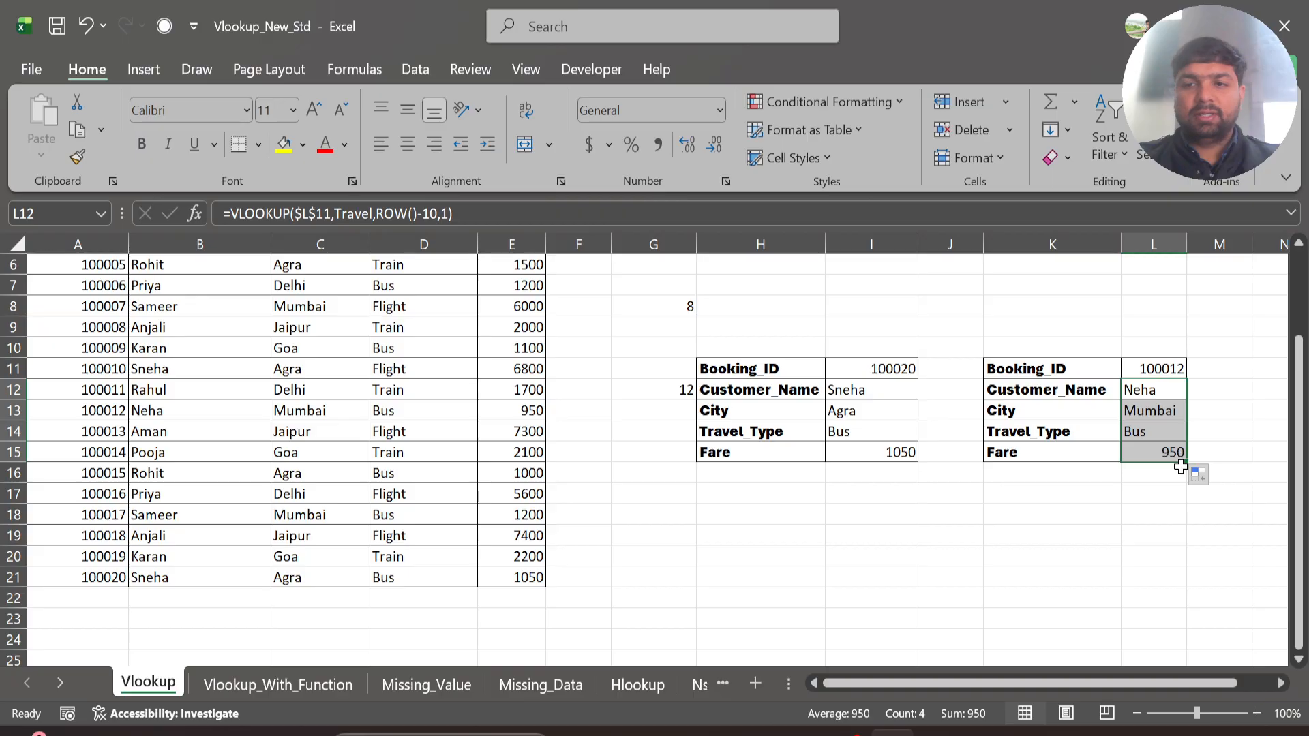
# Step: Change the Booking_ID in L11 back to the one listed in A19
pyautogui.click(1164, 368)
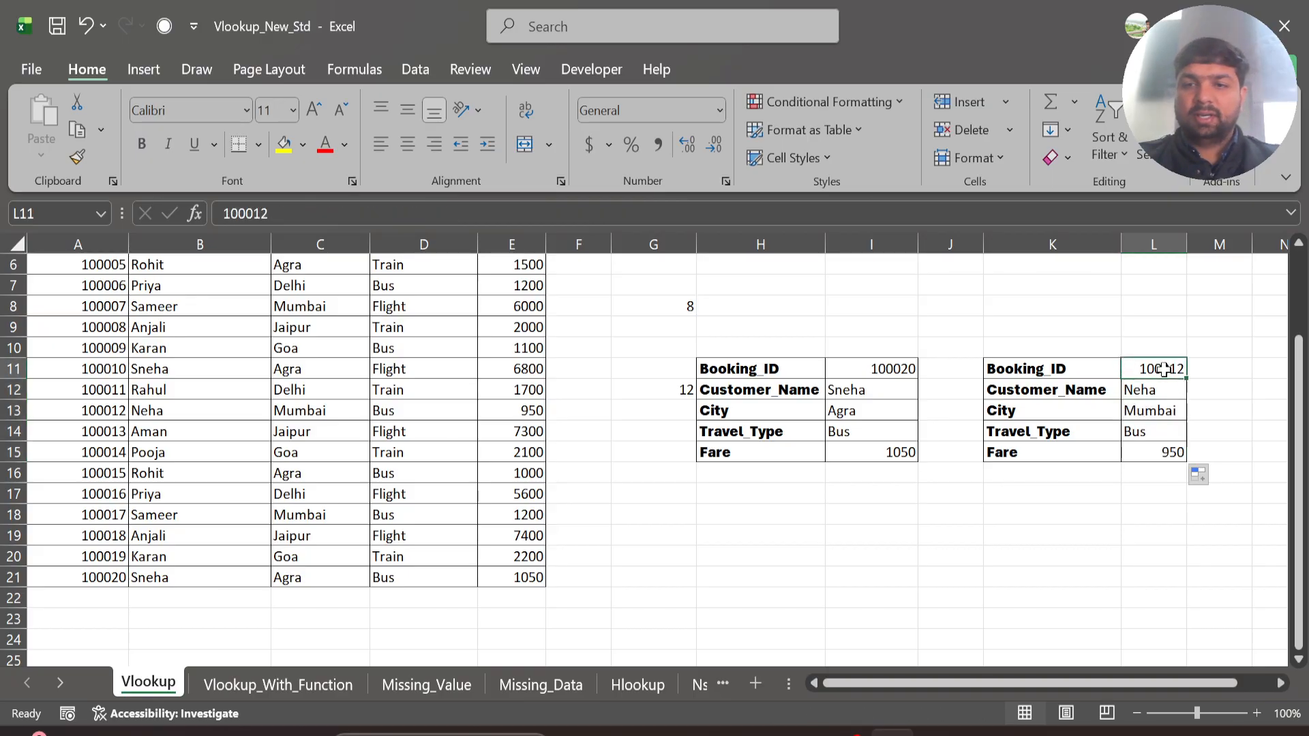
pyautogui.doubleClick(1164, 369)
pyautogui.press('BackSpace')
pyautogui.press('BackSpace')
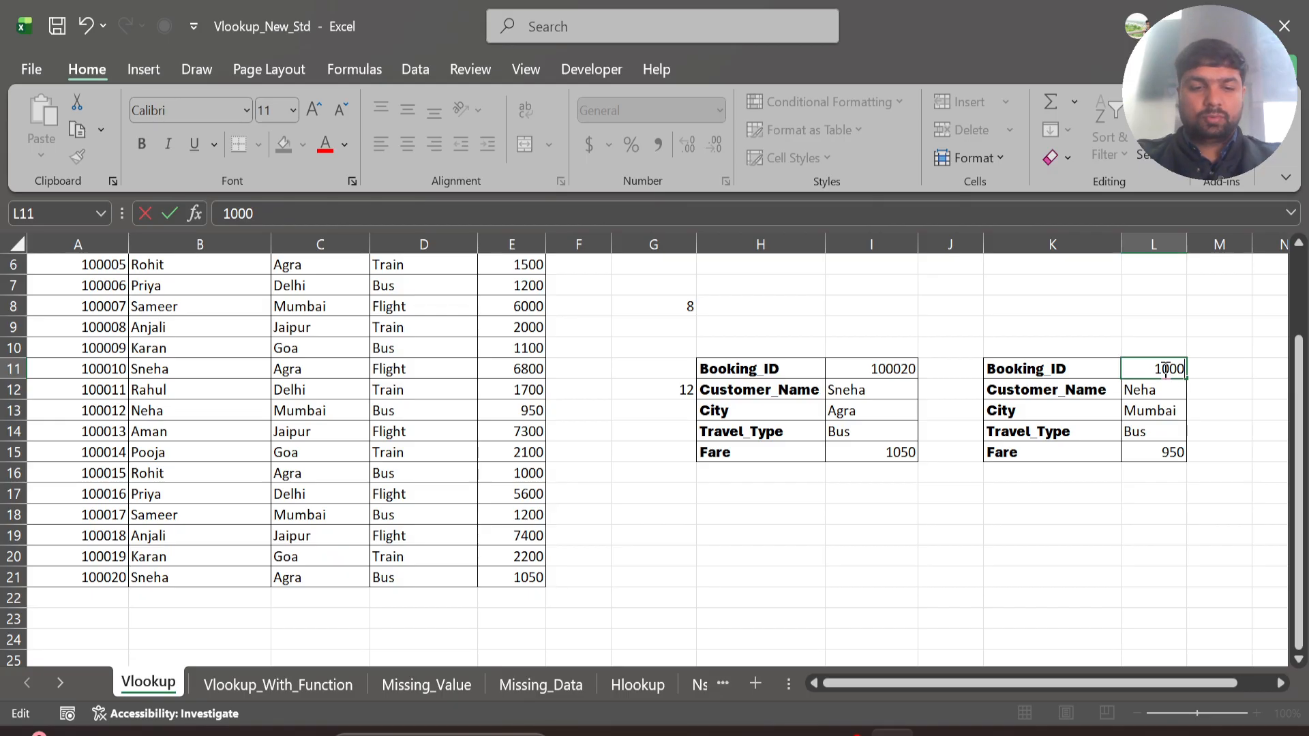
pyautogui.write('18')
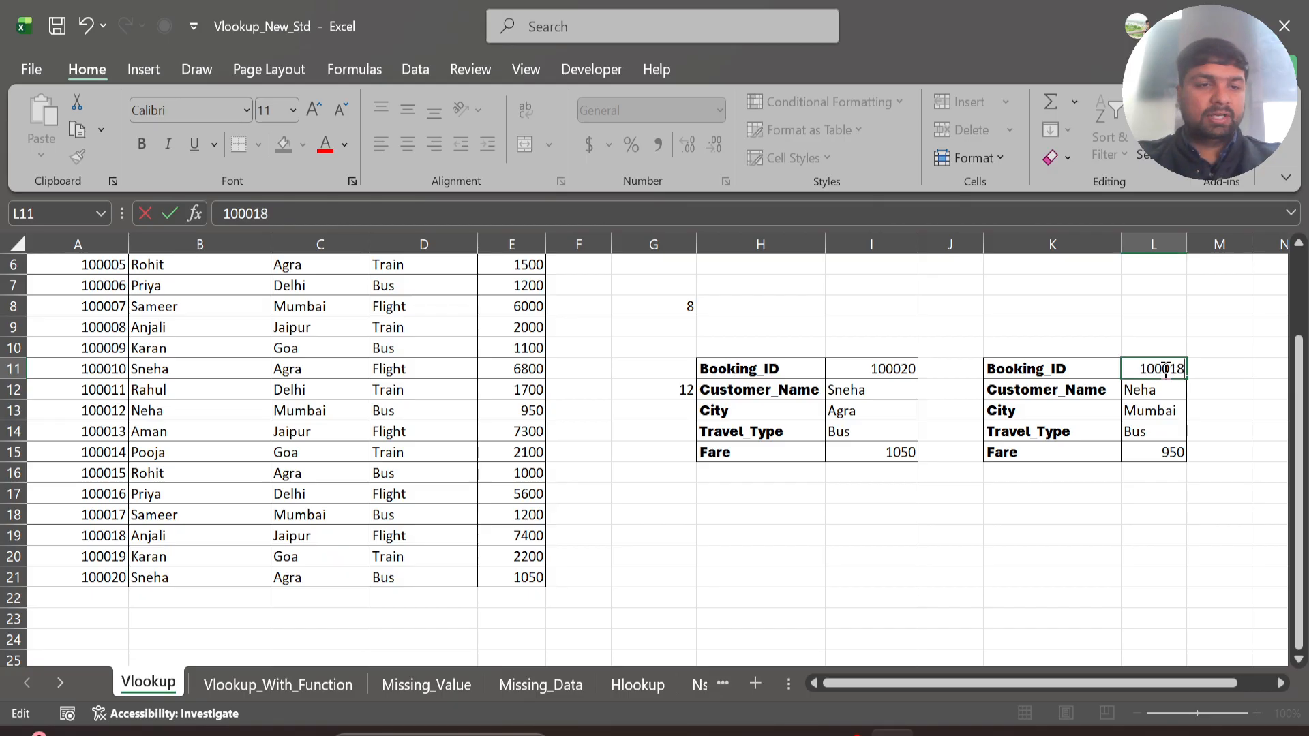
pyautogui.press('Return')
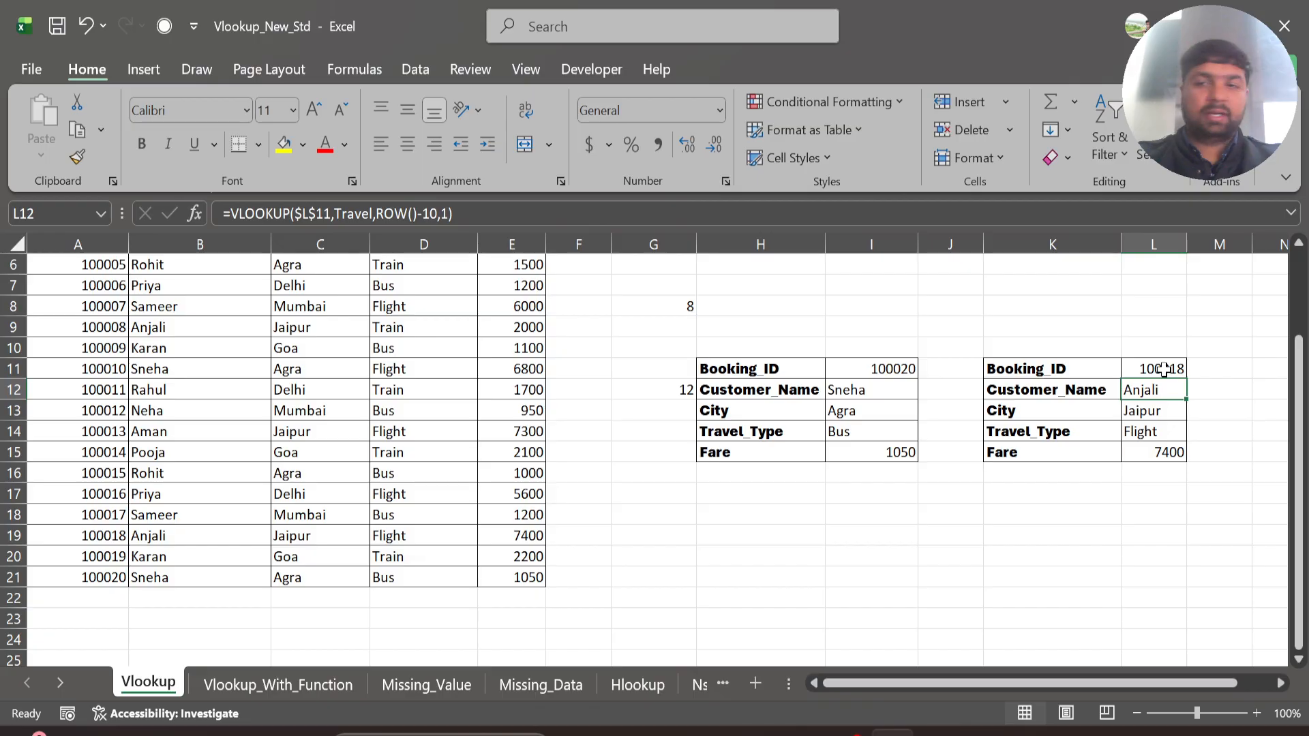
# Step: Set the Booking_ID in L11 to one above the last listed ID and select the last booking record in row 21
pyautogui.click(1164, 369)
pyautogui.doubleClick(1164, 368)
pyautogui.press('BackSpace')
pyautogui.press('BackSpace')
pyautogui.write('21')
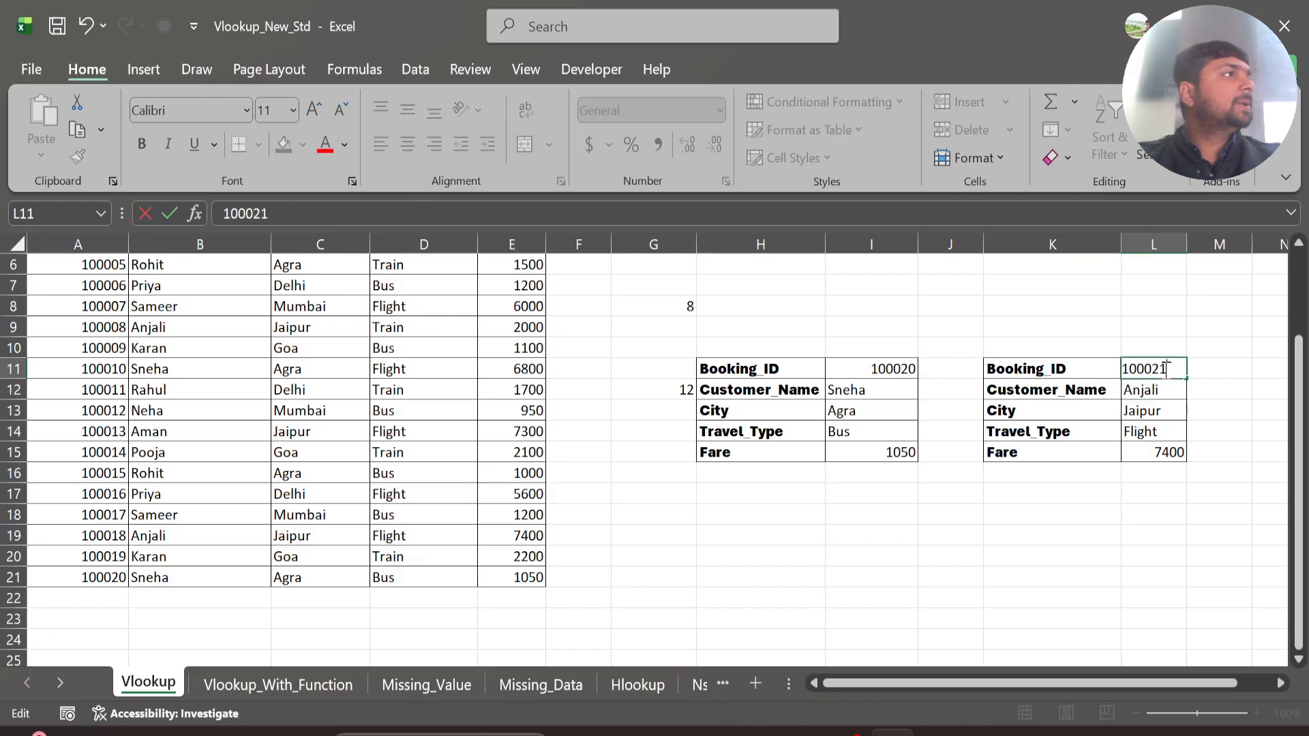
pyautogui.press('Return')
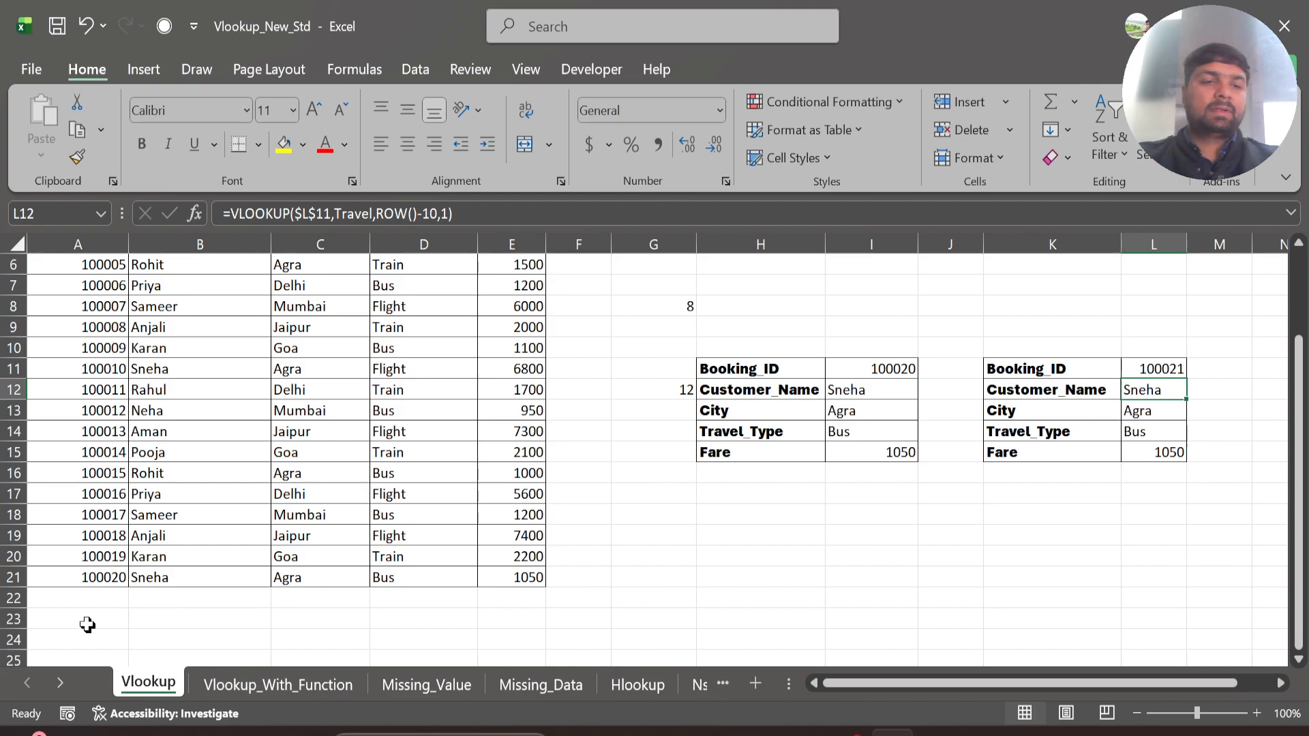
pyautogui.click(84, 580)
pyautogui.moveTo(84, 580); pyautogui.dragTo(559, 573)
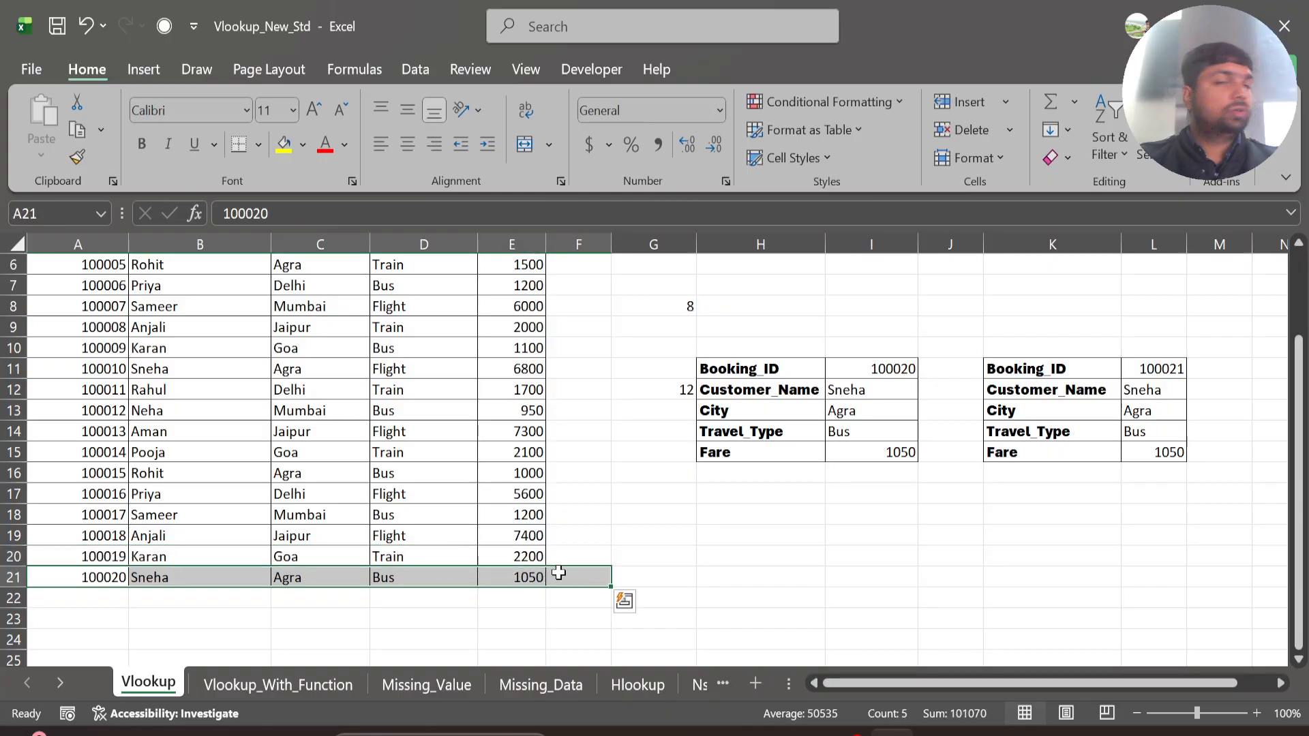
# Step: Replace the Booking_ID in L11 with an unlisted one, 30 higher than the last ID in the table
pyautogui.click(1171, 368)
pyautogui.doubleClick(1173, 369)
pyautogui.press('BackSpace')
pyautogui.press('BackSpace')
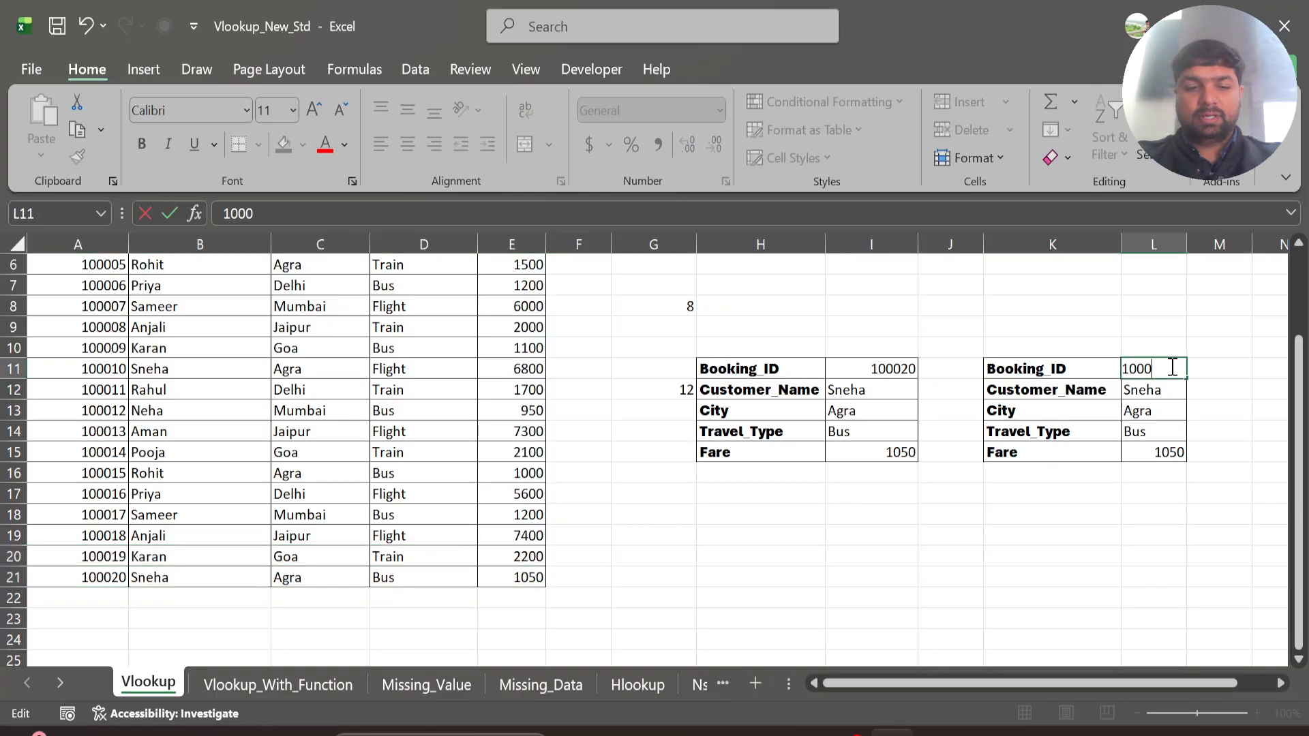
pyautogui.write('50')
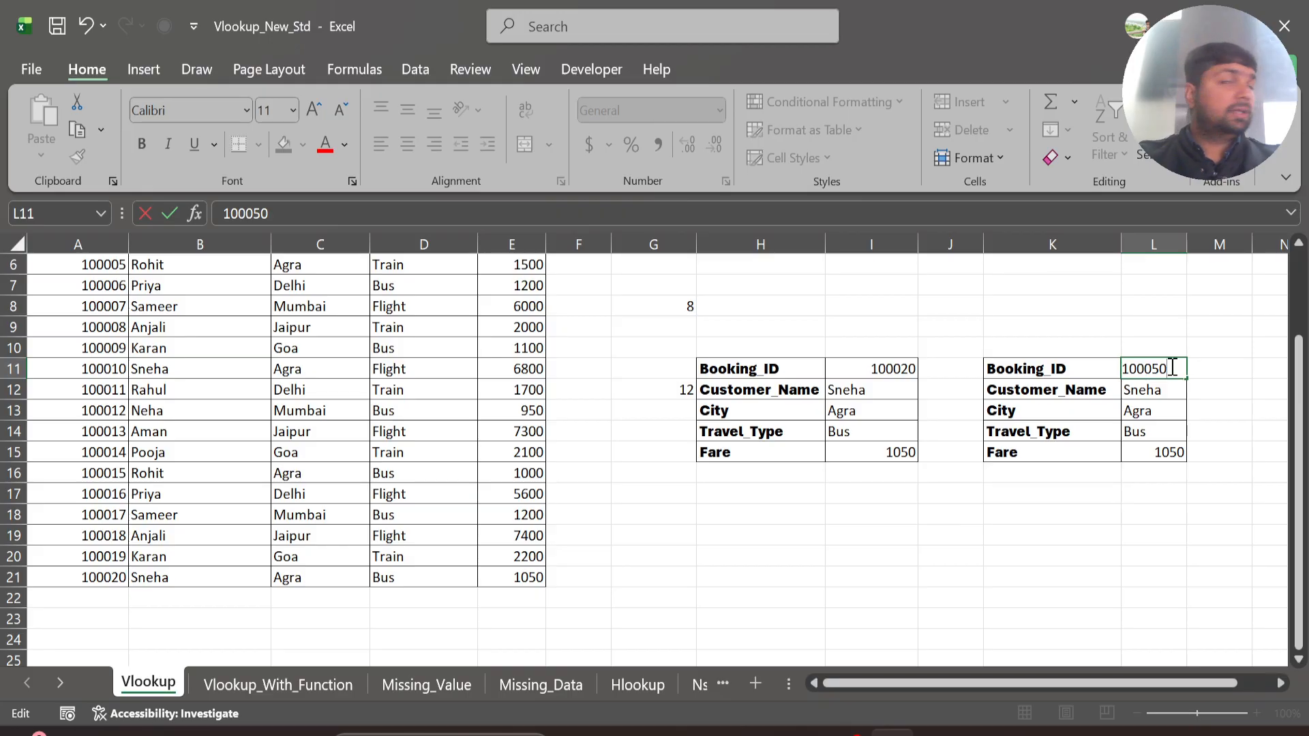
pyautogui.press('Return')
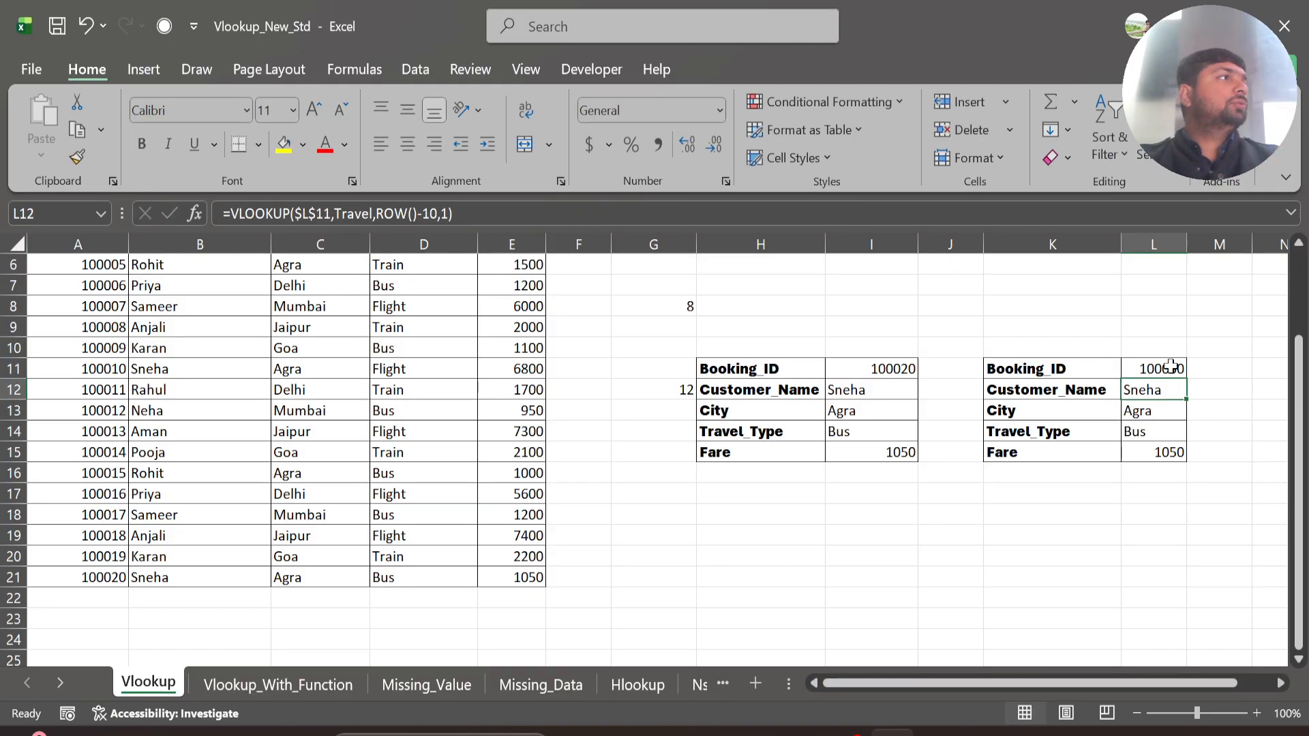